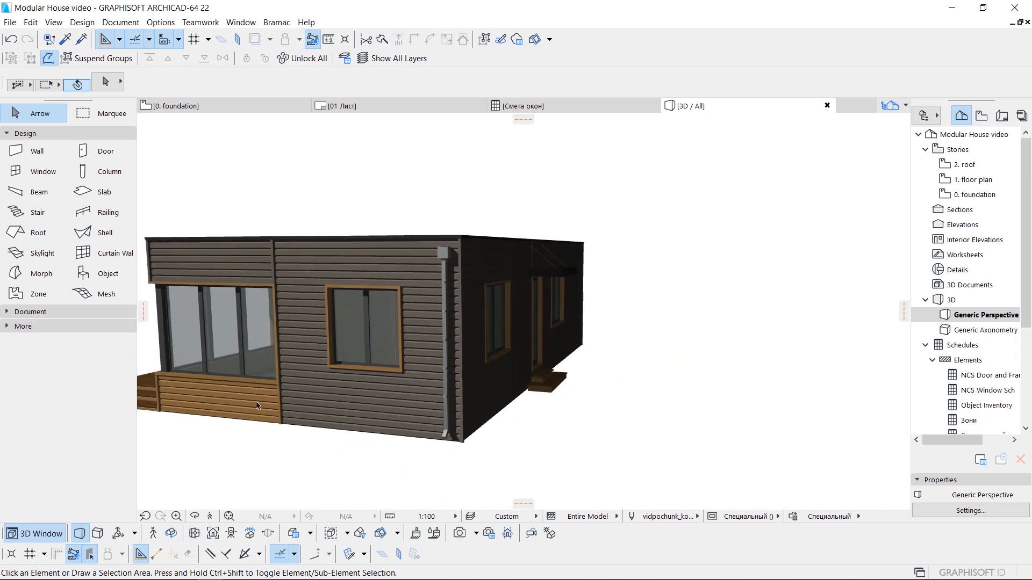
# Move the grouped terrace and canopy elements away from the front of the house.
pyautogui.moveTo(677, 388); pyautogui.dragTo(503, 372)
pyautogui.click(502, 372)
pyautogui.hotkey('ctrl', 'd')
pyautogui.click(505, 408)
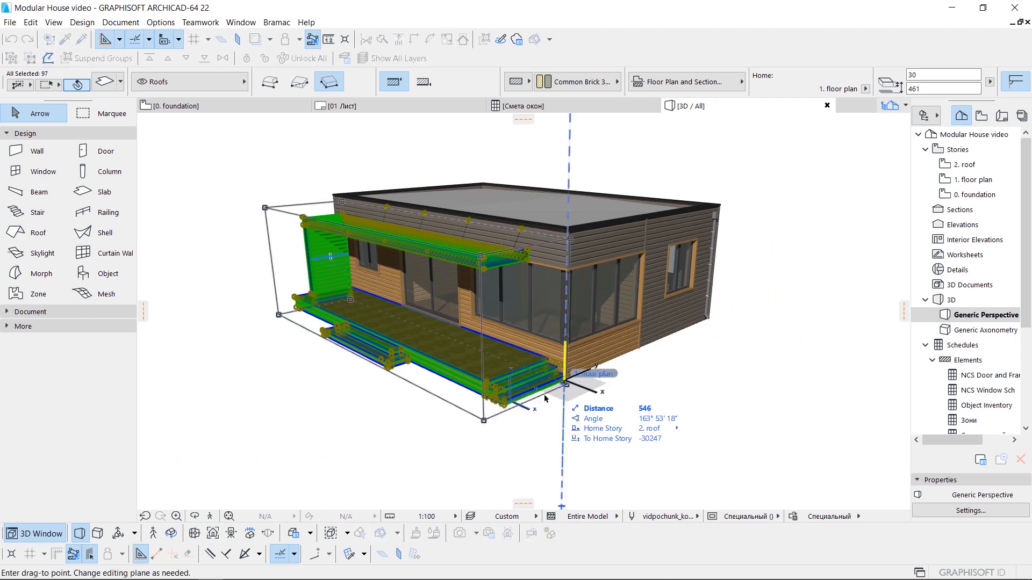
pyautogui.press('Return')
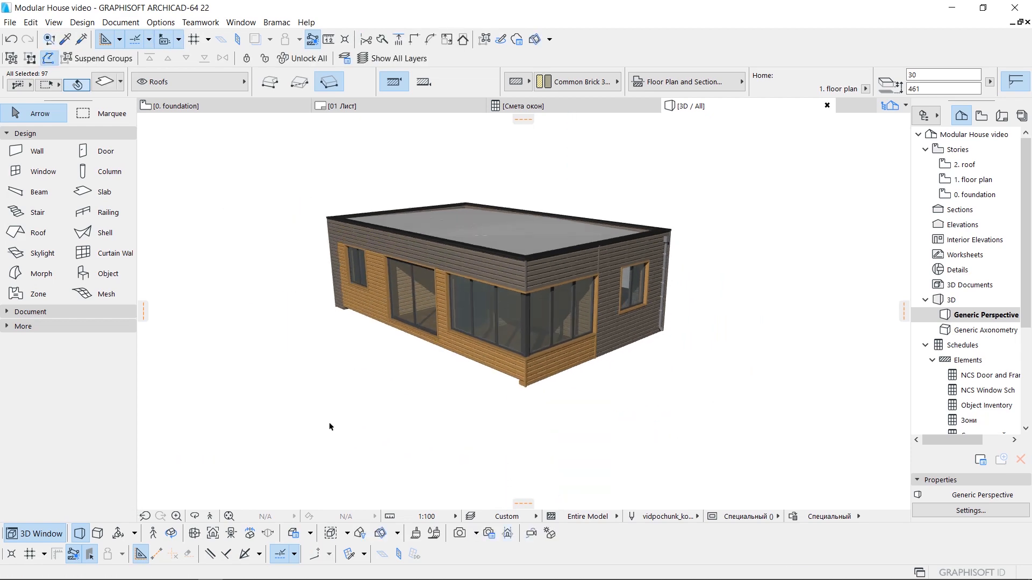
# Move the rear half of the house away from the front module to separate the two modules.
pyautogui.click(648, 323)
pyautogui.hotkey('ctrl', 'd')
pyautogui.click(612, 349)
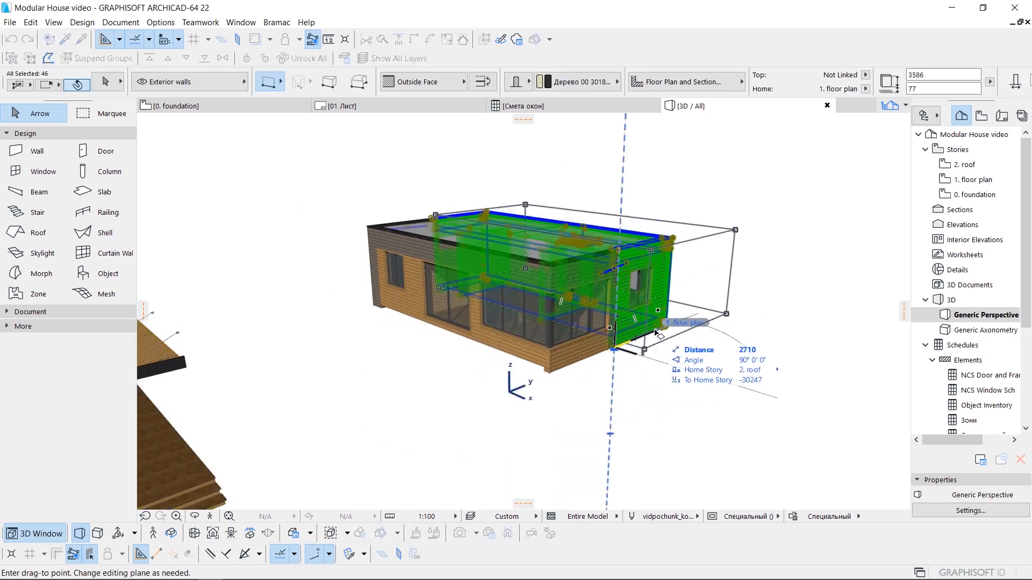
pyautogui.click(687, 323)
pyautogui.press('Escape')
# Open the 1. floor plan story and load the 3D Studio file 111 for import.
pyautogui.moveTo(605, 365); pyautogui.dragTo(467, 329)
pyautogui.click(970, 181)
pyautogui.doubleClick(970, 185)
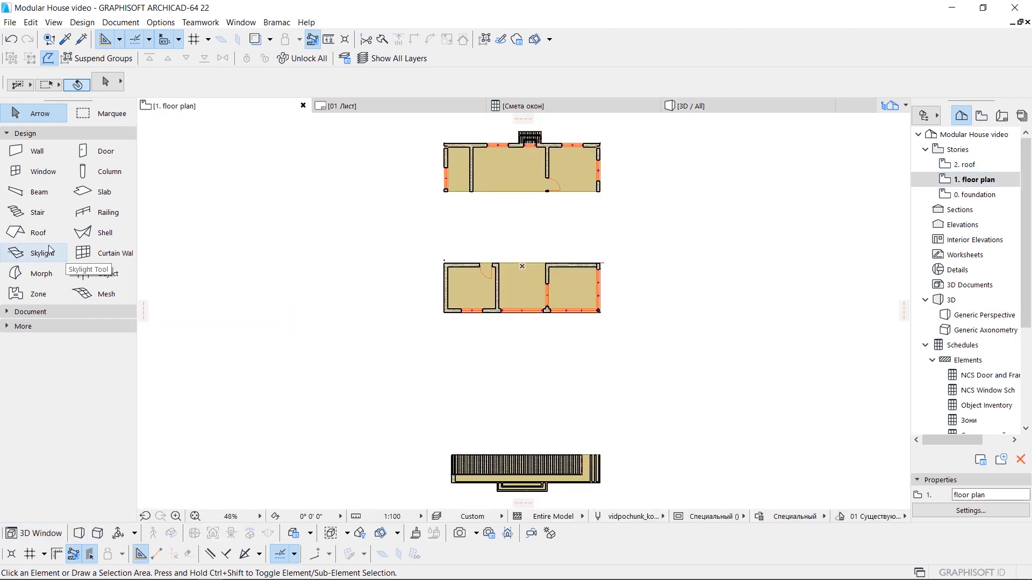
pyautogui.click(12, 23)
pyautogui.moveTo(65, 186)
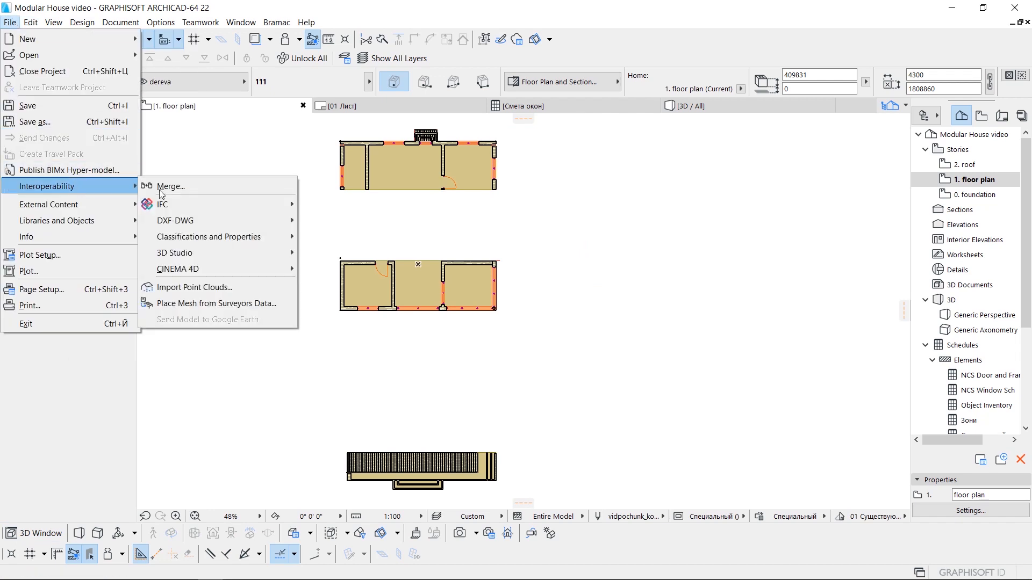
pyautogui.moveTo(243, 255)
pyautogui.click(346, 270)
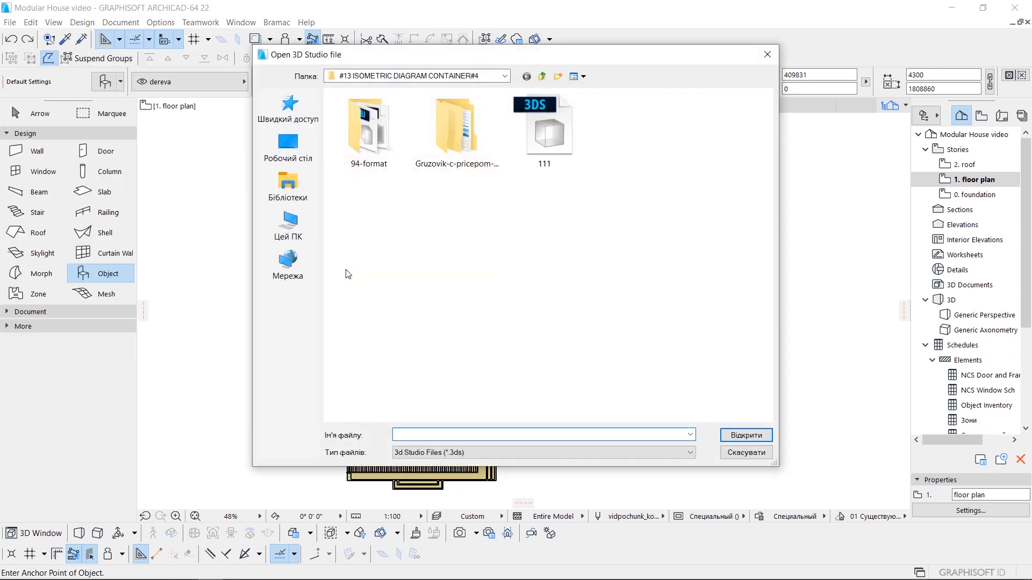
pyautogui.click(528, 164)
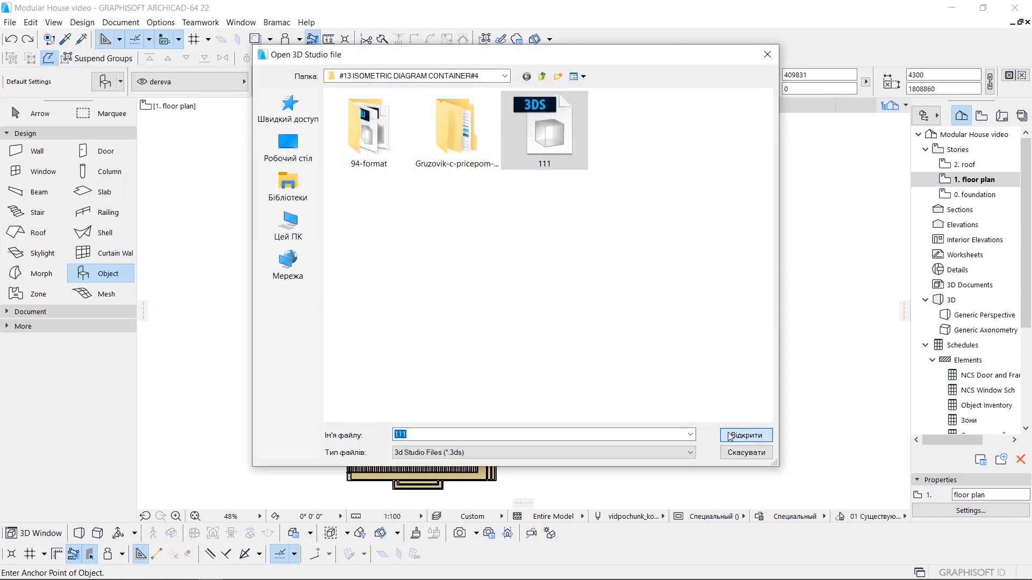
pyautogui.click(730, 436)
# Import the 3DS model with a proportional X dimension of 4300, overwriting the existing object of the same name.
pyautogui.click(620, 228)
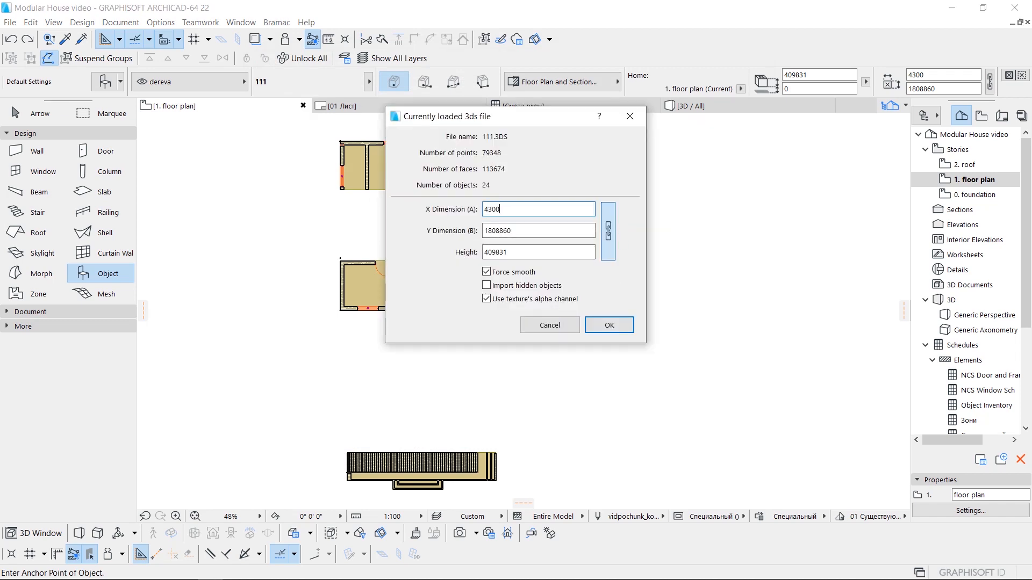
pyautogui.click(608, 330)
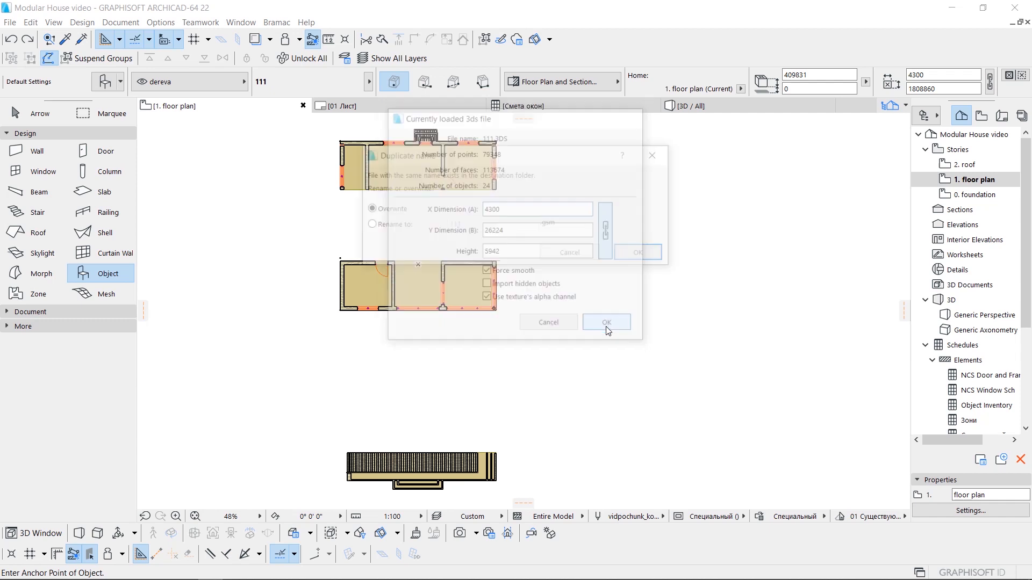
pyautogui.click(644, 253)
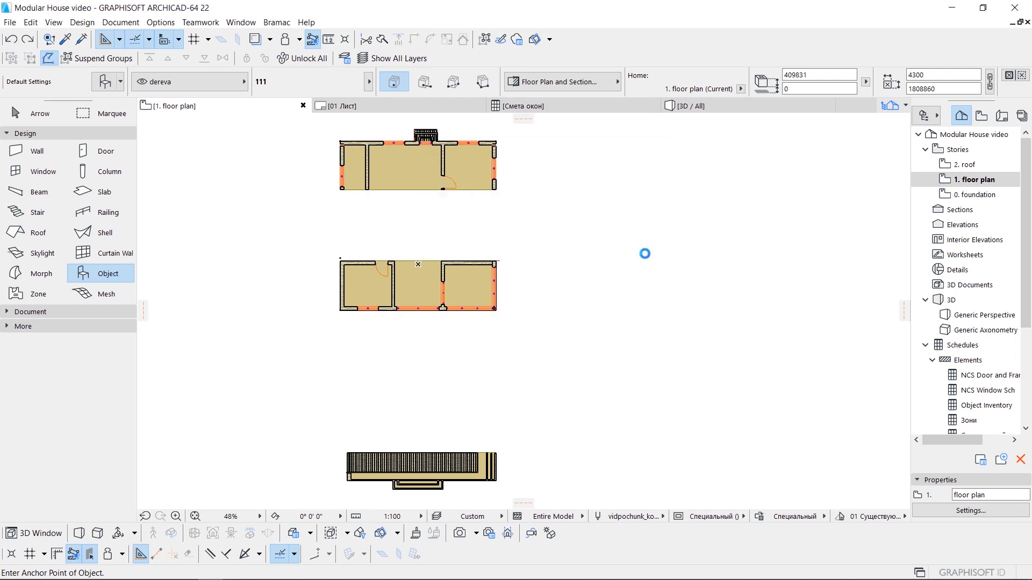
pyautogui.click(603, 223)
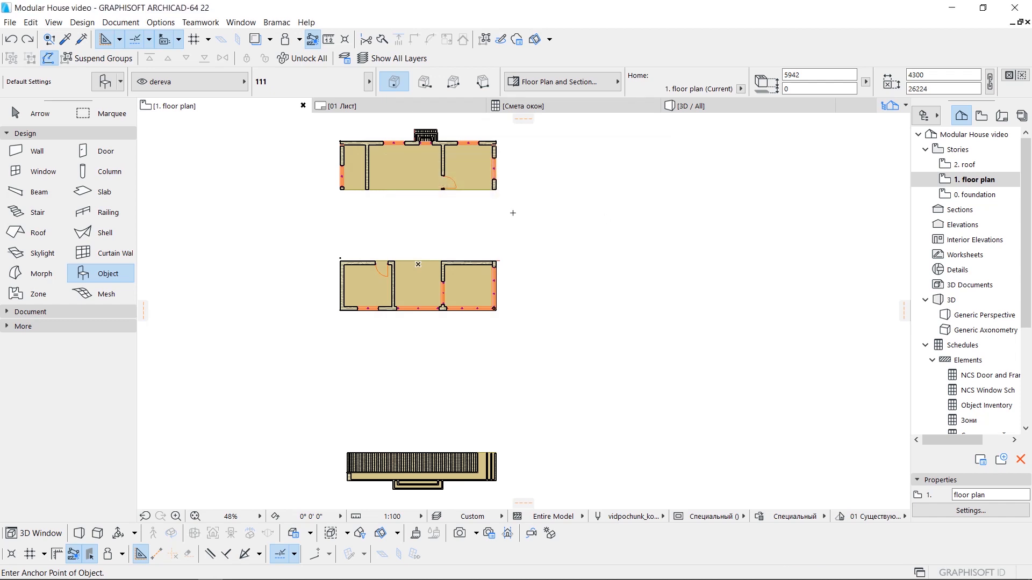
# Place object 111 beside the house plans and rotate it by -90°.
pyautogui.doubleClick(100, 275)
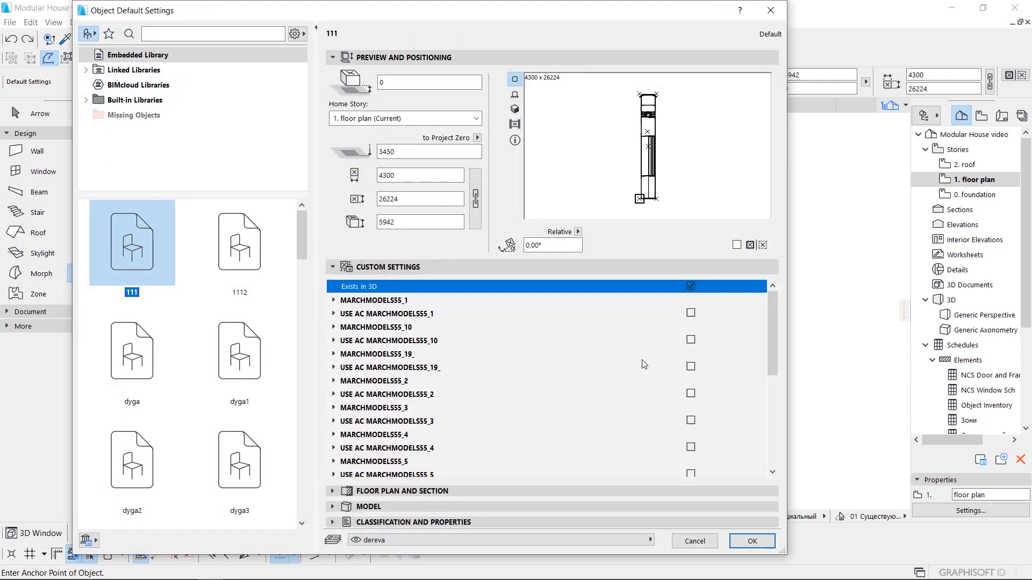
pyautogui.click(751, 541)
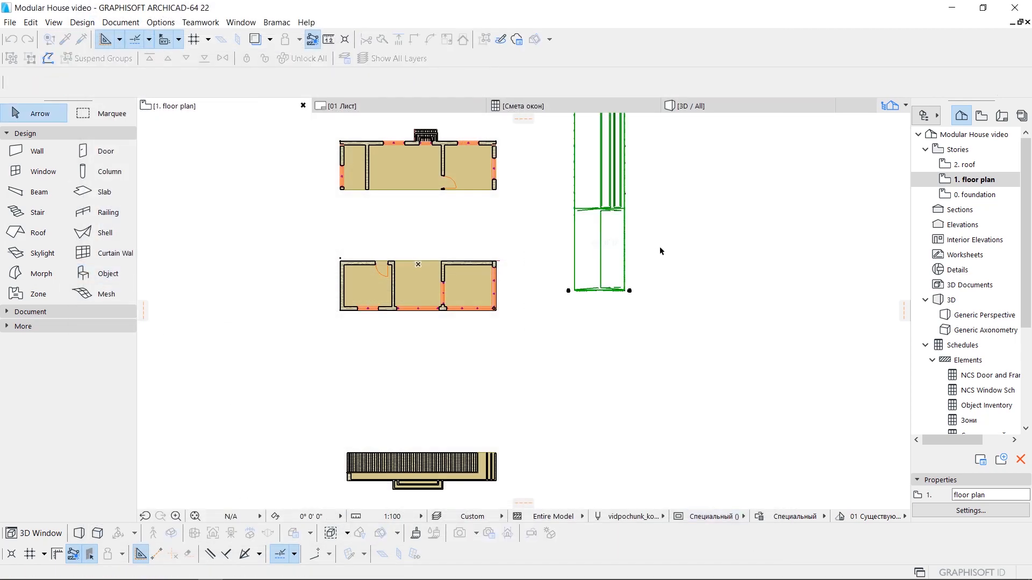
pyautogui.click(627, 290)
pyautogui.hotkey('ctrl', 'e')
pyautogui.click(563, 256)
pyautogui.click(563, 168)
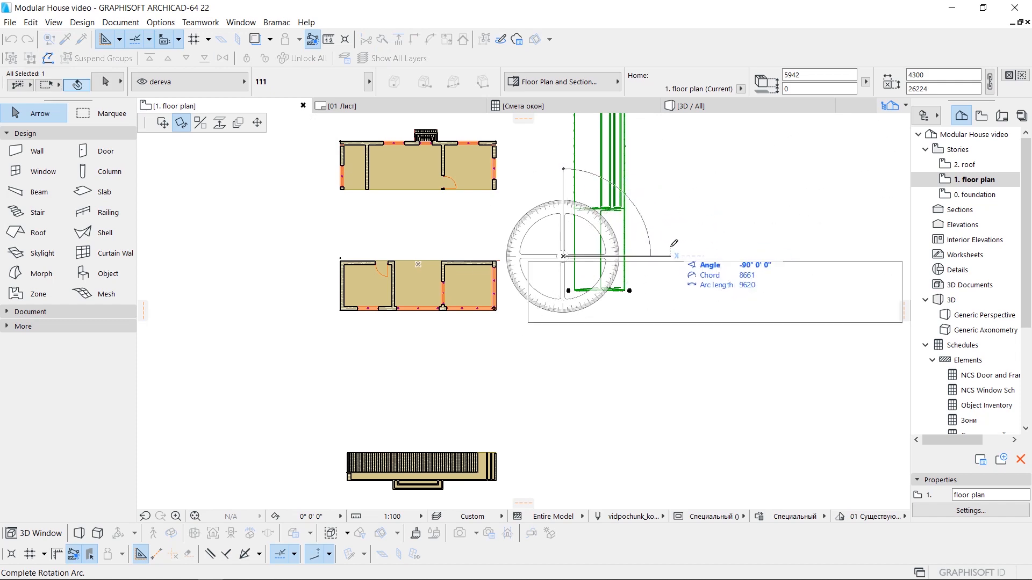
pyautogui.click(676, 256)
# Move the truck object over the middle house module, aligned with its lower edge and with the trailer bed beneath it.
pyautogui.hotkey('ctrl', 'd')
pyautogui.scroll(3, 530, 323)
pyautogui.click(528, 315)
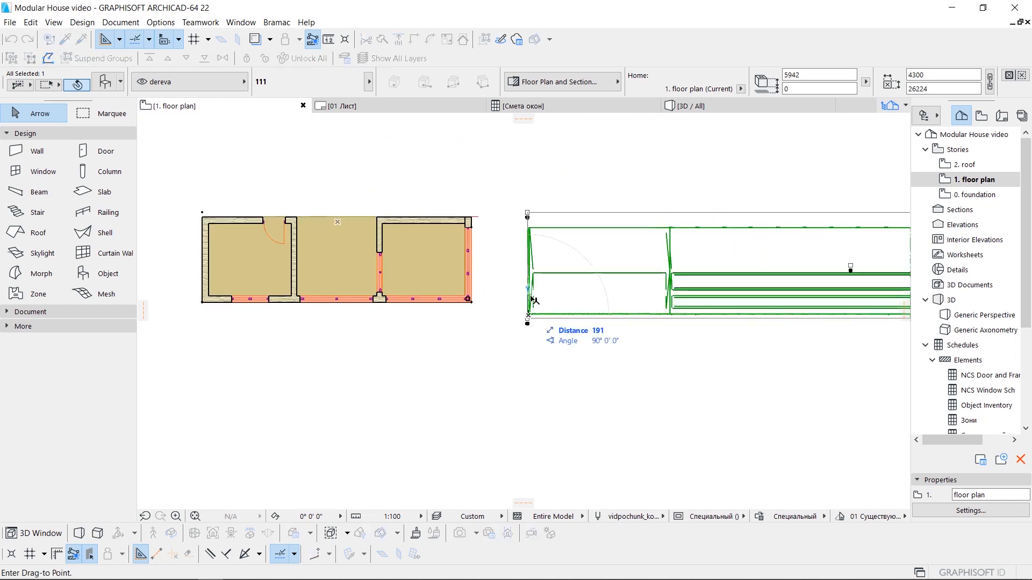
pyautogui.click(471, 303)
pyautogui.scroll(-3, 478, 302)
pyautogui.moveTo(491, 302); pyautogui.dragTo(468, 302)
pyautogui.hotkey('ctrl', 'd')
pyautogui.click(708, 301)
pyautogui.click(458, 302)
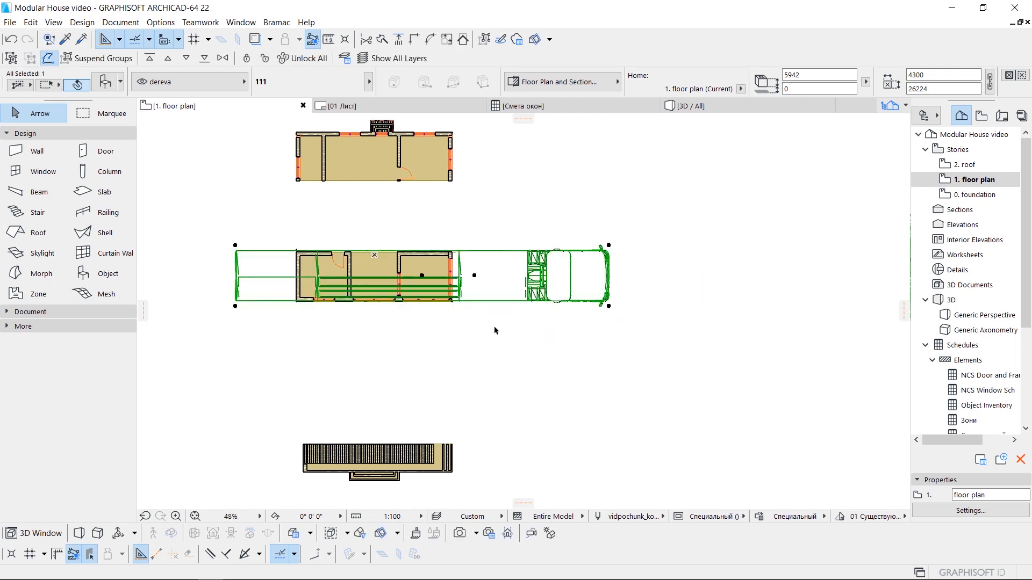
pyautogui.press('Escape')
# In the 3D view, lower the truck by its full height of 5942 so it sits below the house modules.
pyautogui.press('F3')
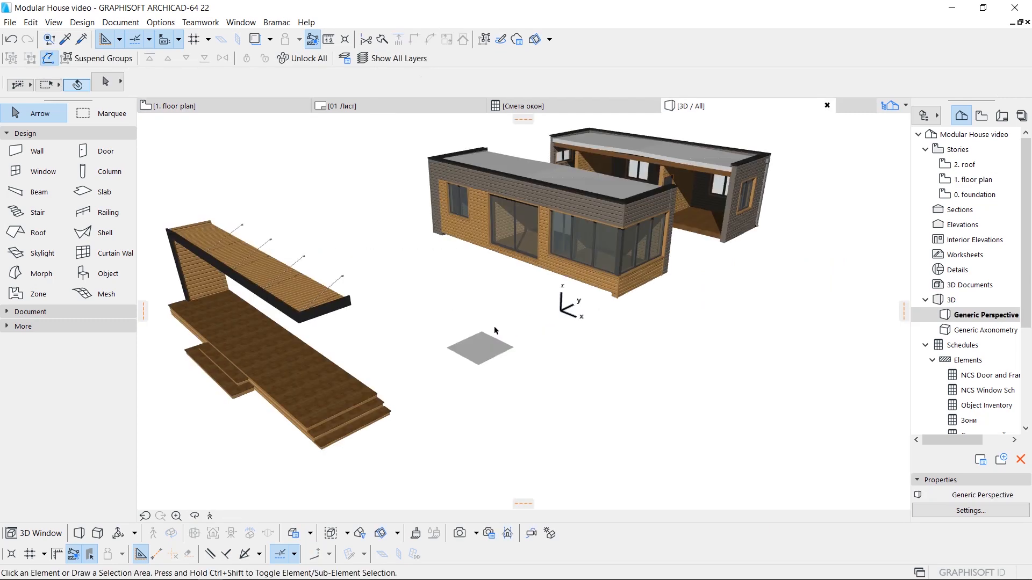
pyautogui.scroll(-2, 496, 331)
pyautogui.moveTo(496, 331); pyautogui.dragTo(401, 338)
pyautogui.click(561, 301)
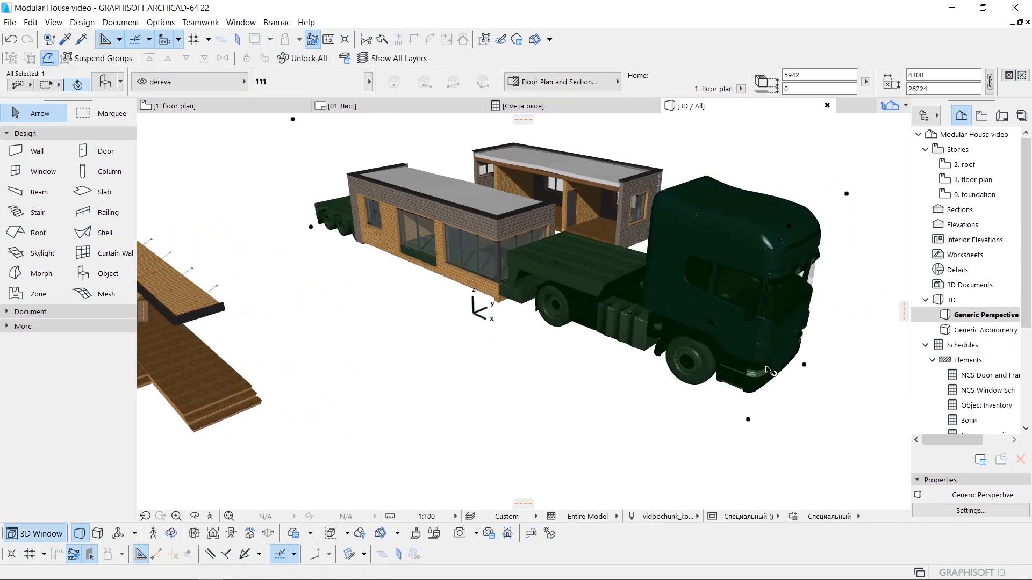
pyautogui.hotkey('ctrl', 'd')
pyautogui.click(847, 194)
pyautogui.click(805, 363)
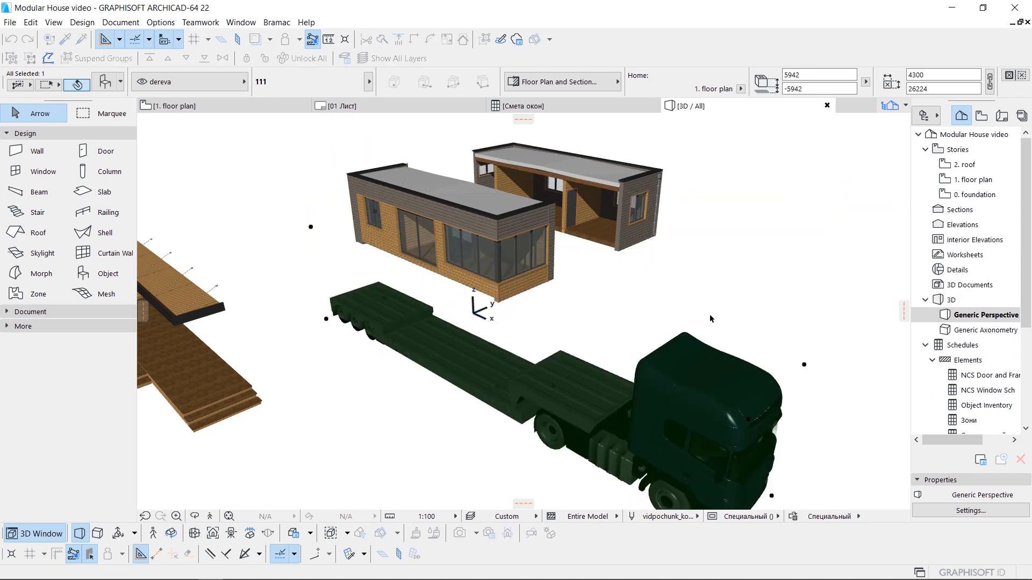
pyautogui.press('Escape')
# Switch the 3D view to Generic Axonometry and frame the modules, terrace and truck.
pyautogui.click(970, 333)
pyautogui.doubleClick(970, 331)
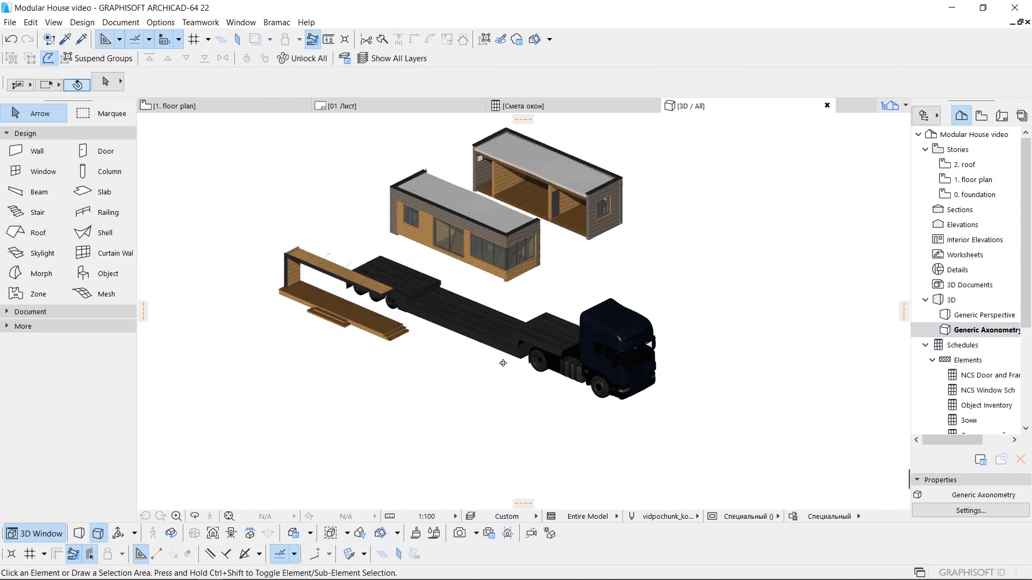
pyautogui.moveTo(537, 244); pyautogui.dragTo(475, 302)
pyautogui.scroll(3, 508, 312)
pyautogui.scroll(-1, 484, 326)
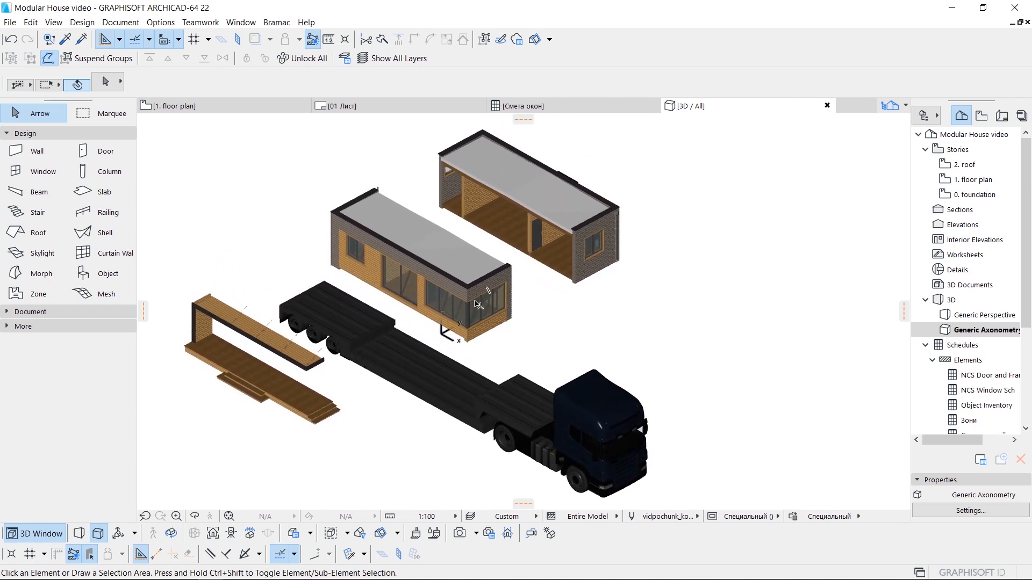
# Create a new 3D document with ID 9 from the current axonometric view.
pyautogui.rightClick(956, 285)
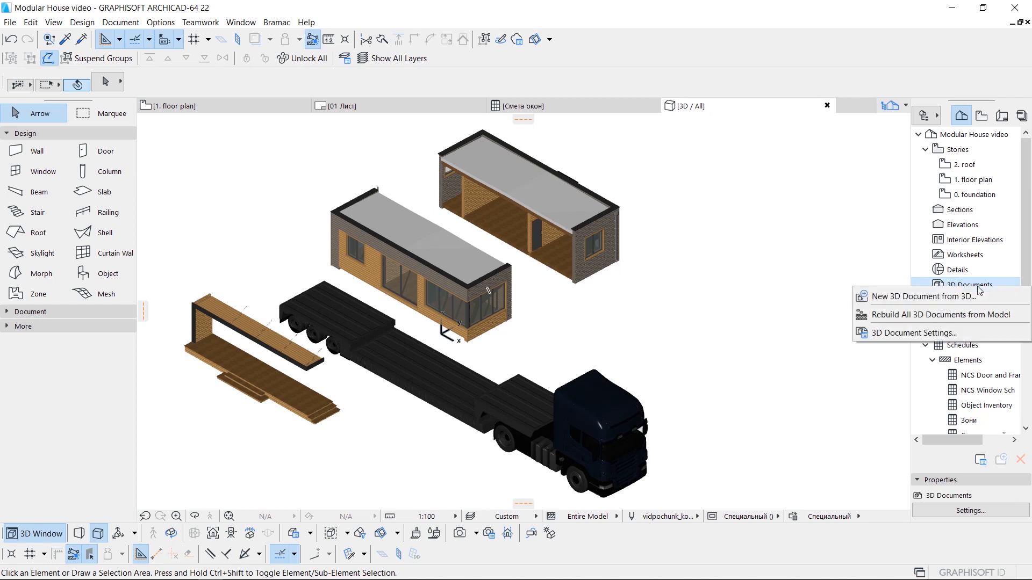
pyautogui.click(935, 293)
pyautogui.click(610, 250)
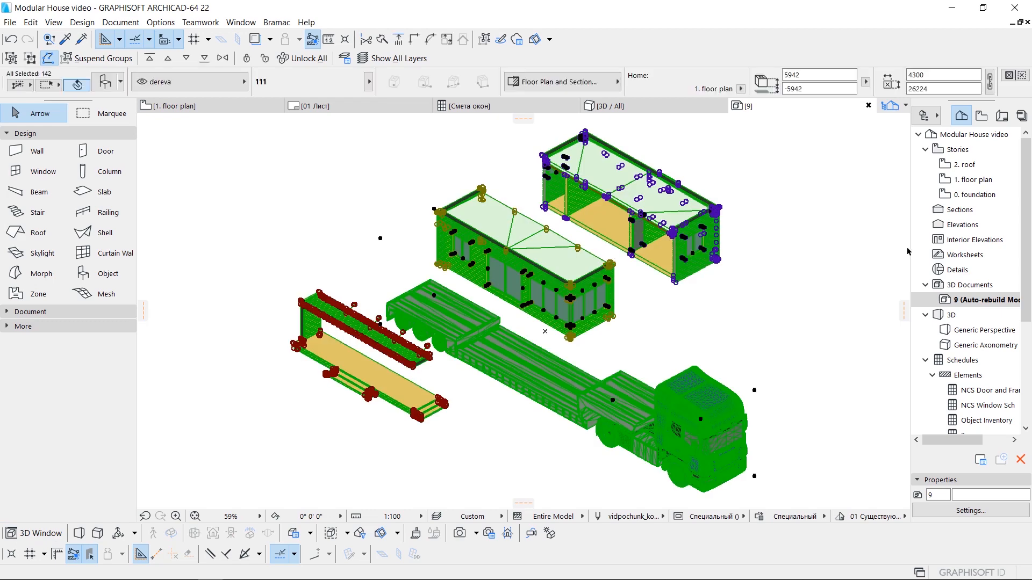
# Create the independent worksheet P-02 Рабочий лист and paste all the elements of the 3D document into it.
pyautogui.click(971, 255)
pyautogui.click(1001, 459)
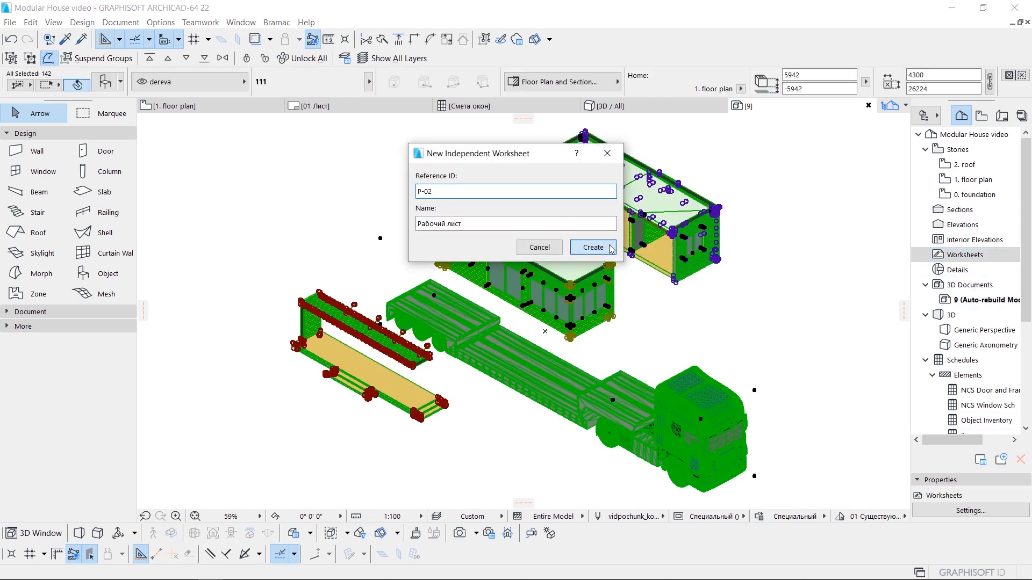
pyautogui.click(611, 248)
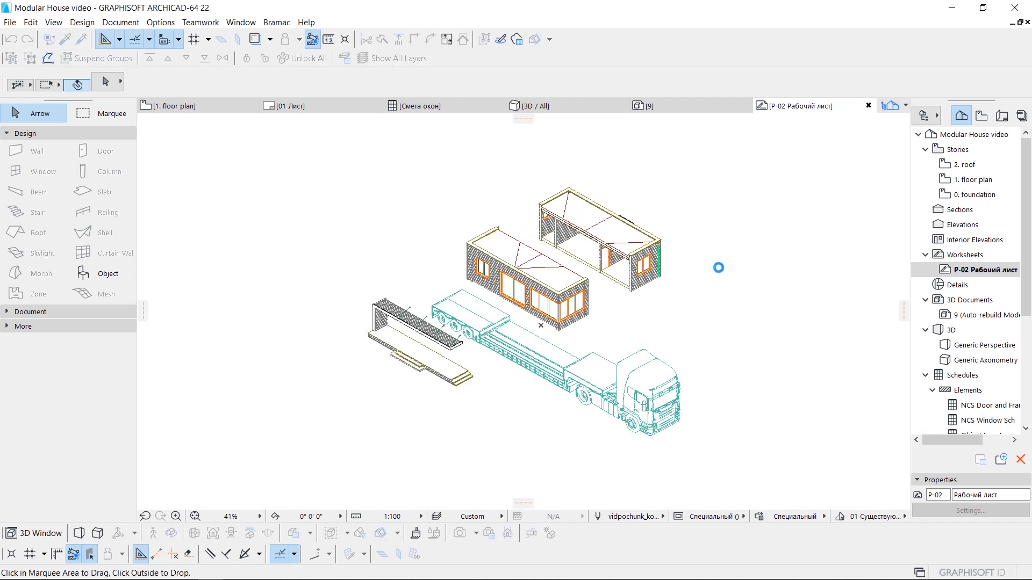
pyautogui.scroll(1, 648, 300)
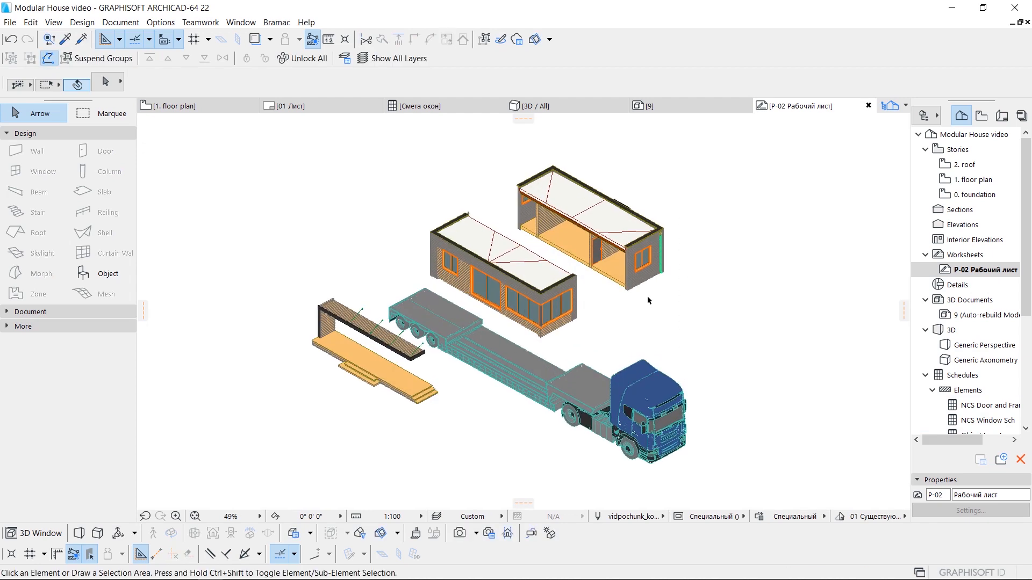
# Save the worksheet as the DWG file "diagram 1" using the 01 For further editing translator.
pyautogui.click(9, 23)
pyautogui.click(41, 123)
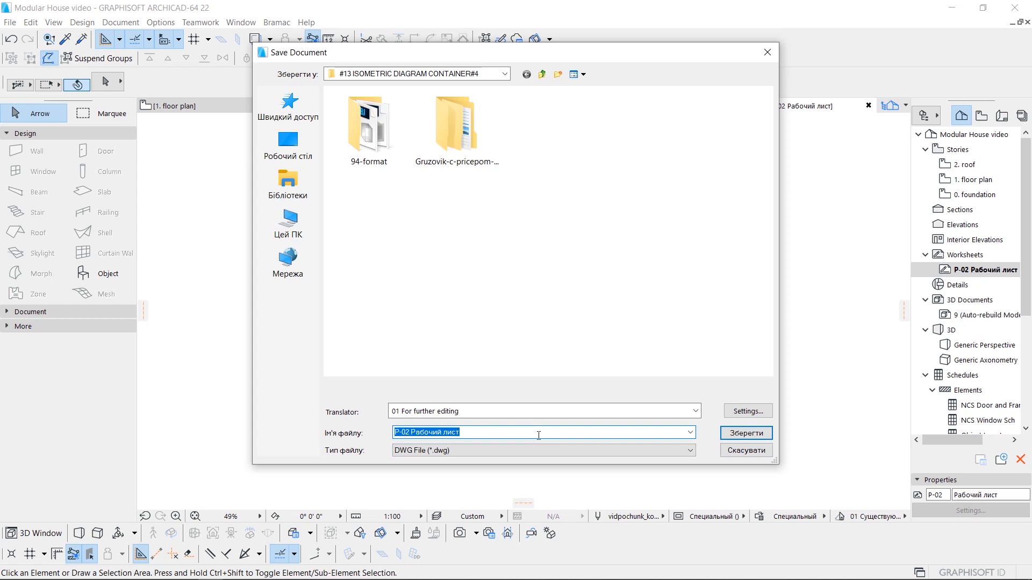
pyautogui.press('BackSpace')
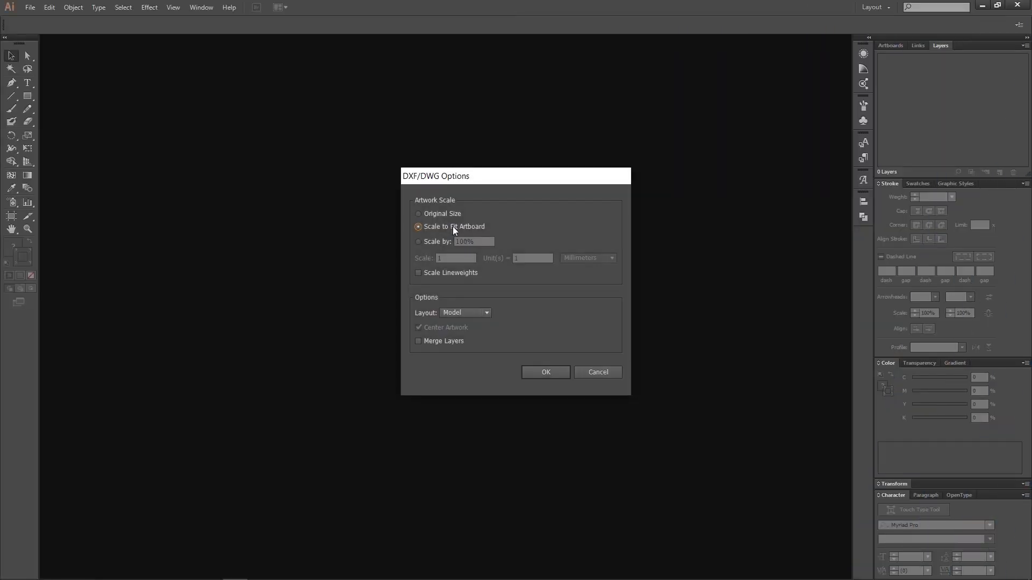
# Open diagram 1.dwg in Illustrator scaled to fit the artboard, and change the A3 artboard to landscape orientation.
pyautogui.click(544, 372)
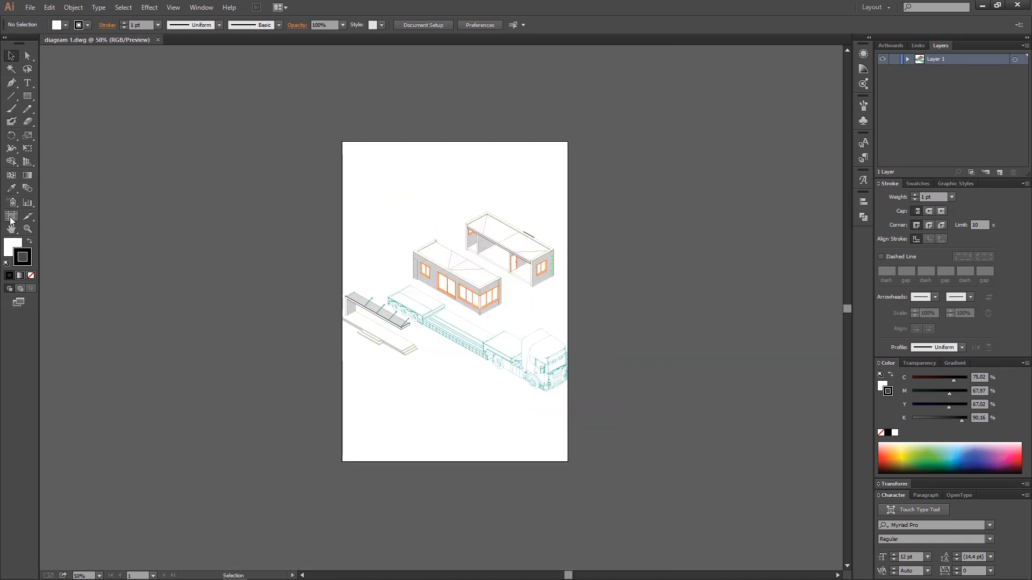
pyautogui.click(10, 218)
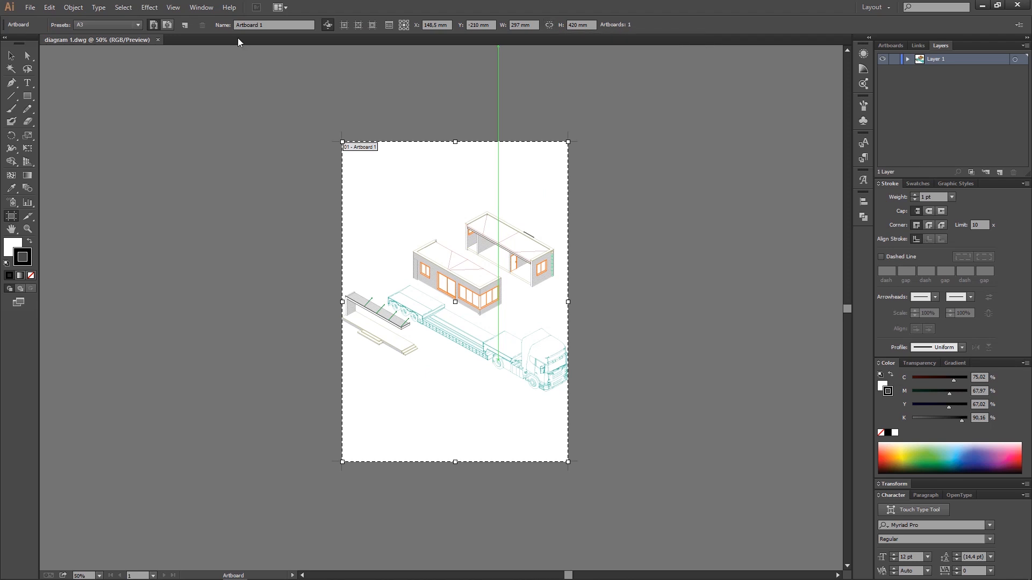
pyautogui.click(167, 25)
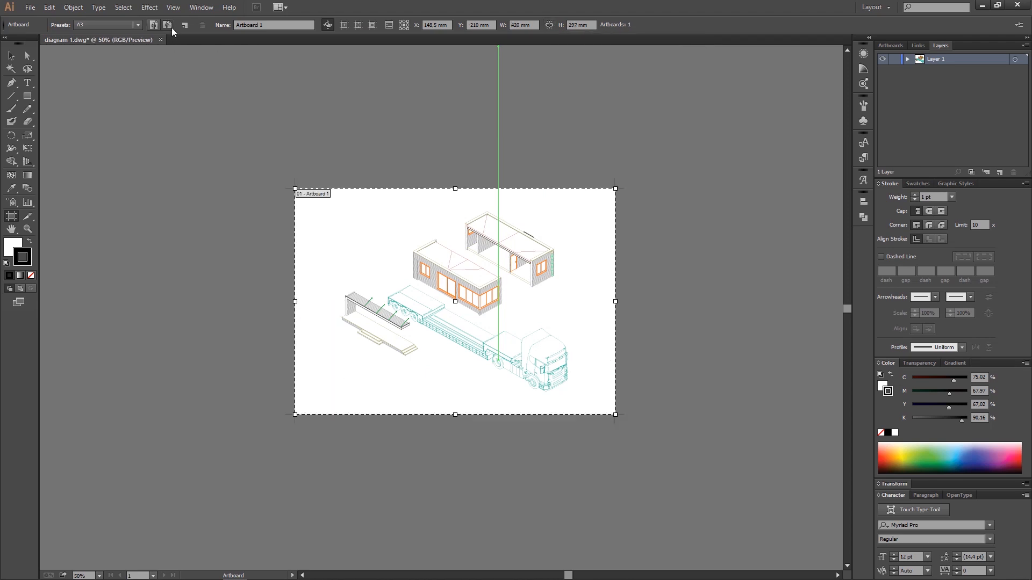
pyautogui.click(11, 56)
# Apply the default white fill and black stroke to all the artwork and set its stroke weight to 0.5 pt.
pyautogui.scroll(2, 511, 353)
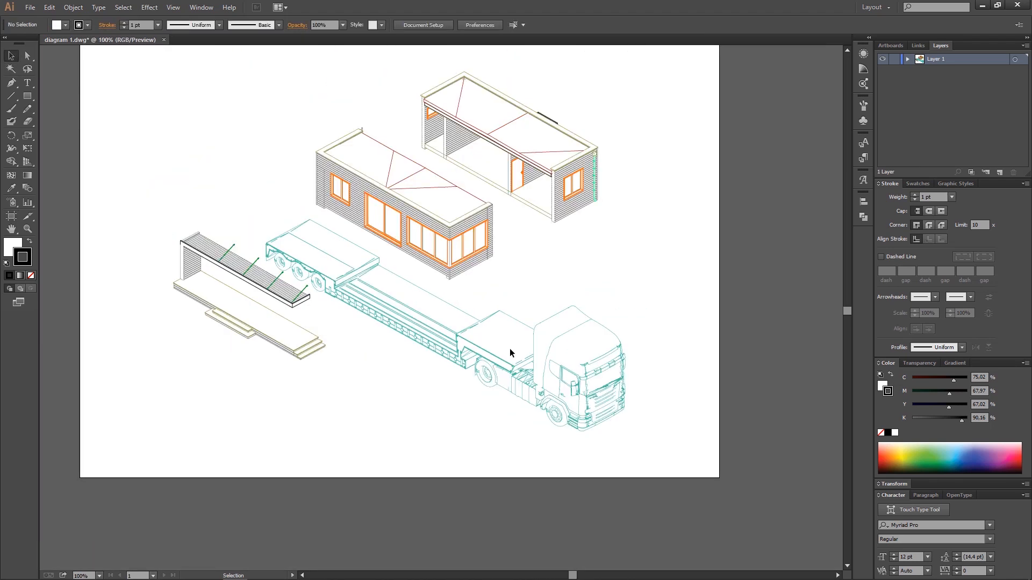
pyautogui.hotkey('ctrl', 'a')
pyautogui.press('d')
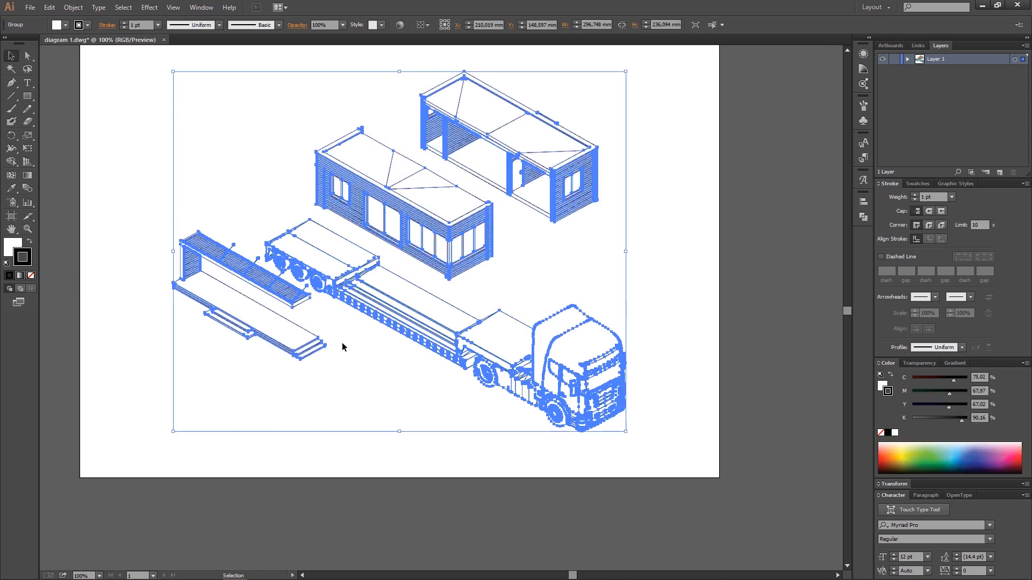
pyautogui.click(656, 248)
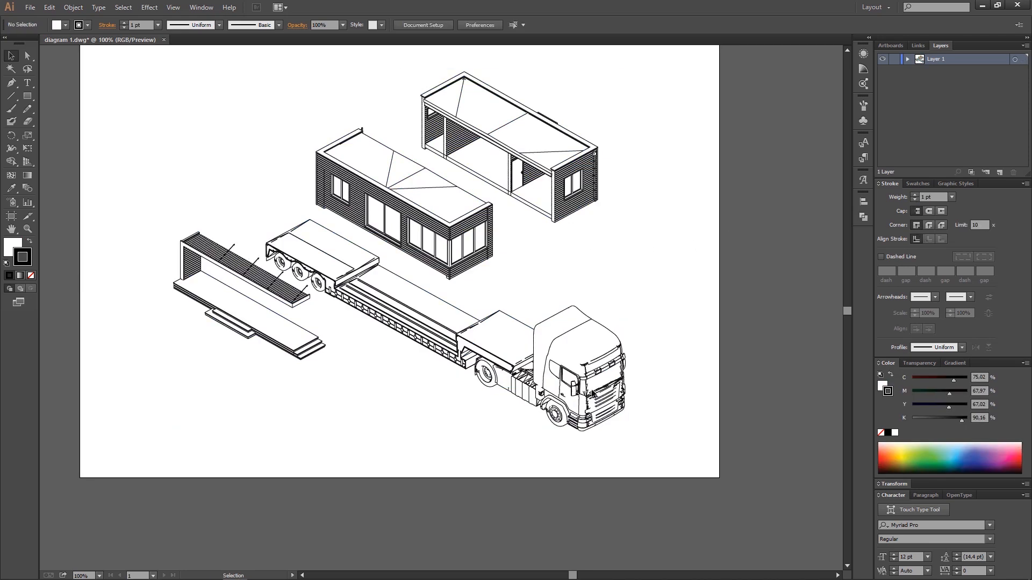
pyautogui.click(455, 237)
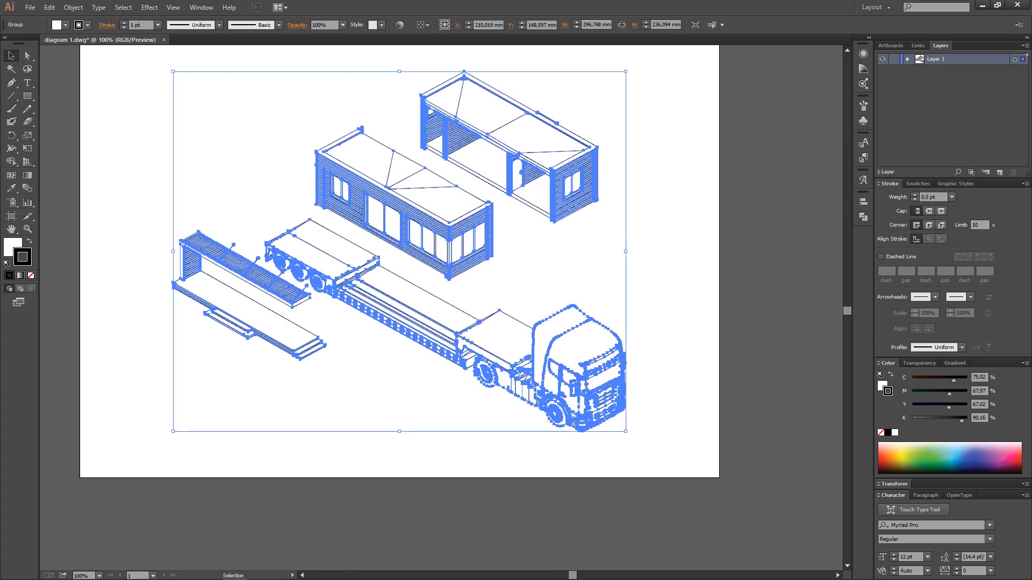
# Apply the 0.5 pt stroke weight to the artwork and deselect it.
pyautogui.press('Return')
pyautogui.click(548, 253)
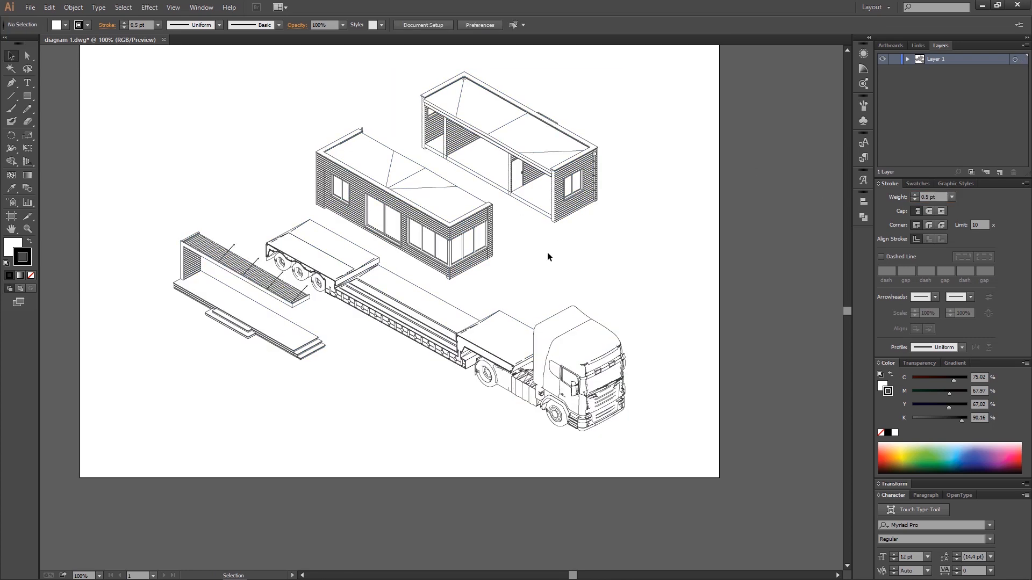
pyautogui.scroll(5, 564, 159)
pyautogui.scroll(-3, 527, 241)
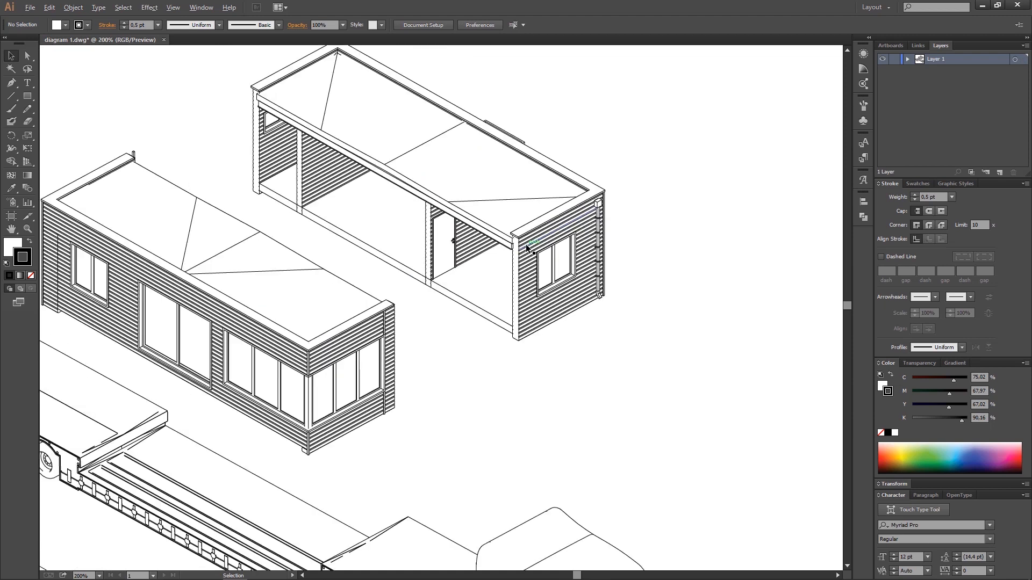
pyautogui.scroll(-1, 528, 248)
pyautogui.scroll(-2, 543, 278)
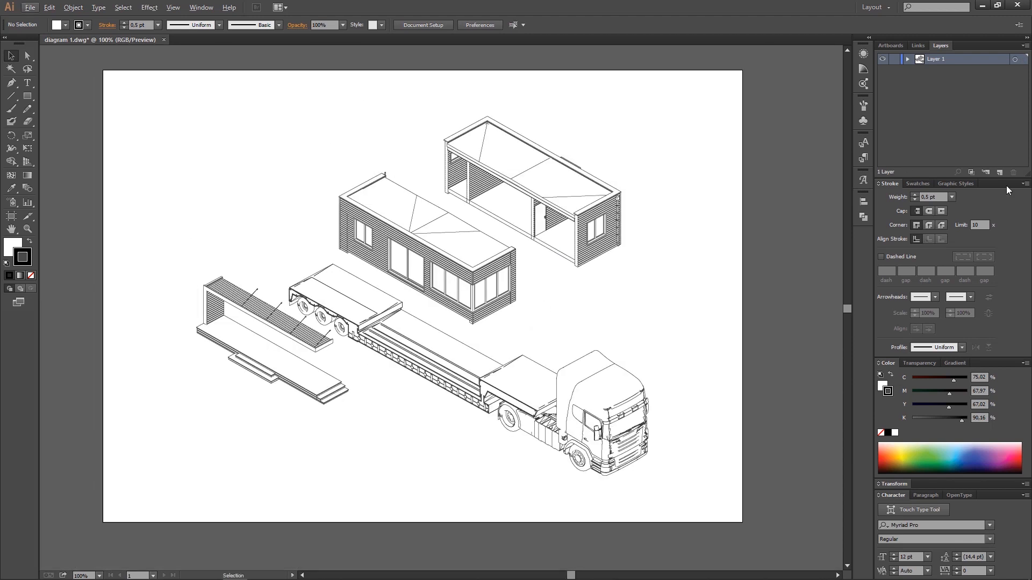
# Add a new layer beneath Layer 1 and draw an orange-filled rectangle on it covering the whole artboard.
pyautogui.click(999, 172)
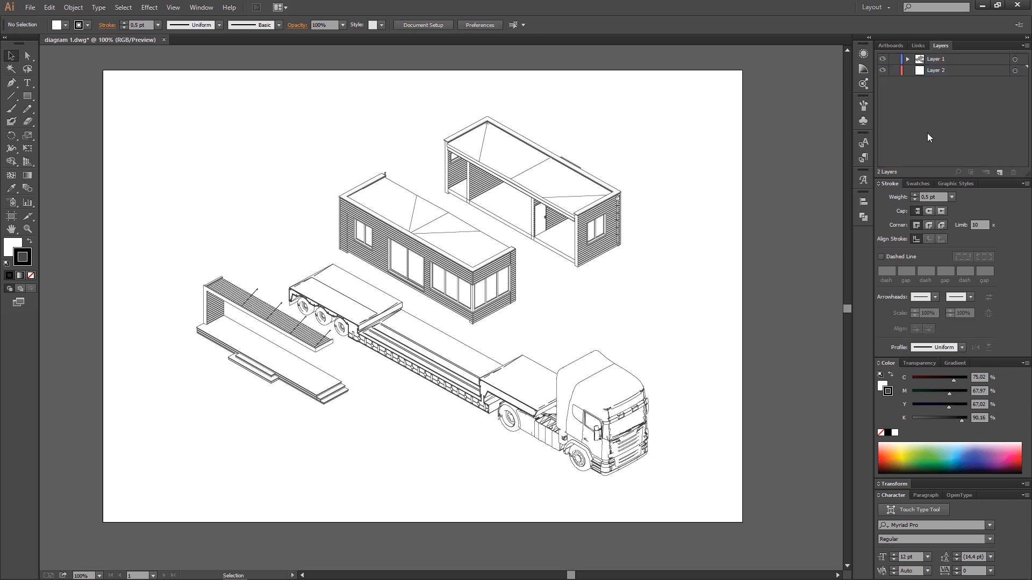
pyautogui.doubleClick(12, 246)
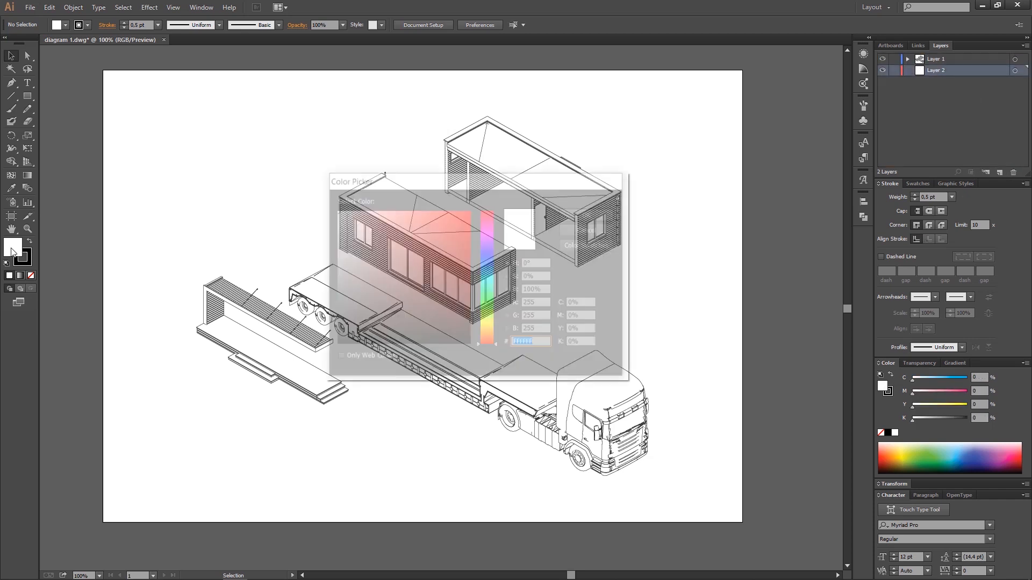
pyautogui.moveTo(487, 332); pyautogui.dragTo(489, 337)
pyautogui.click(438, 229)
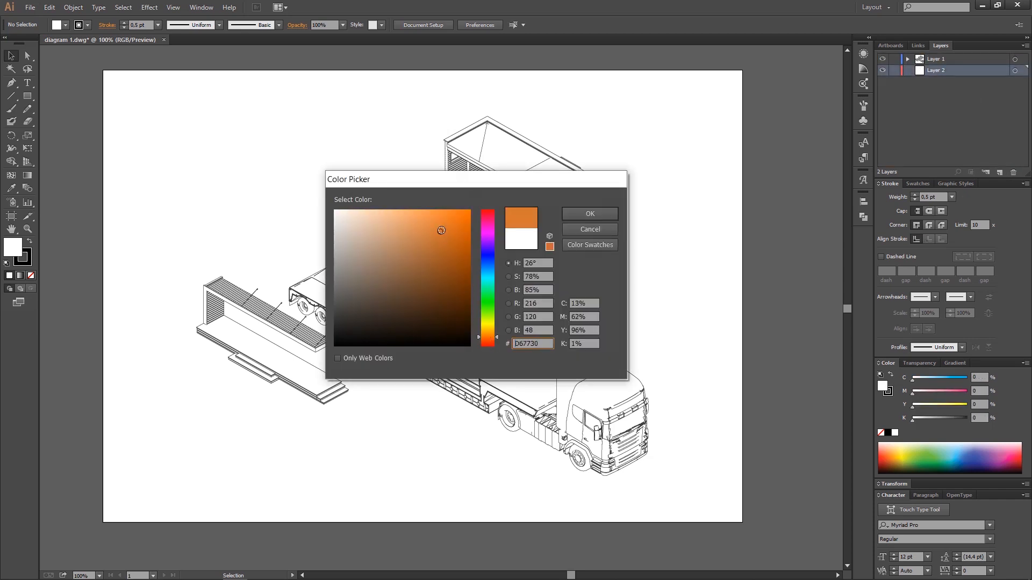
pyautogui.click(590, 213)
pyautogui.press('m')
pyautogui.moveTo(102, 69); pyautogui.dragTo(743, 522)
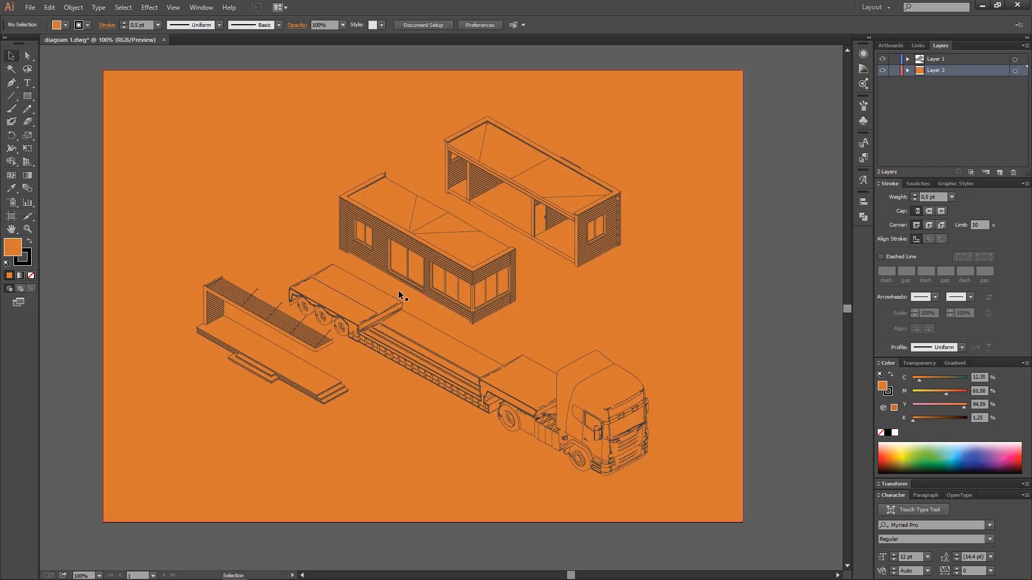
pyautogui.click(778, 283)
pyautogui.hotkey('ctrl', '+')
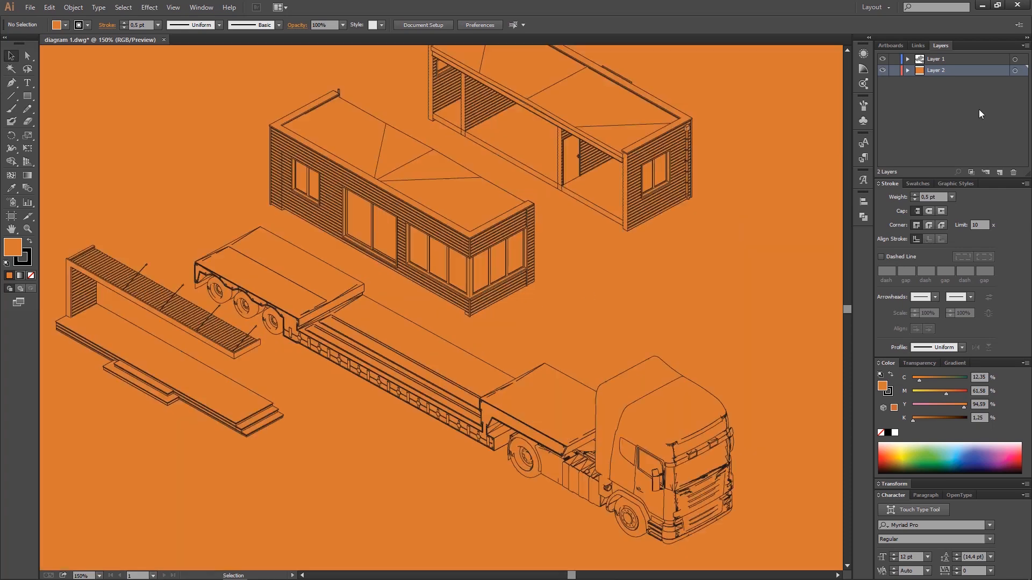
# Lock the background layer and make Layer 1 the active layer.
pyautogui.click(895, 70)
pyautogui.click(933, 59)
pyautogui.click(882, 71)
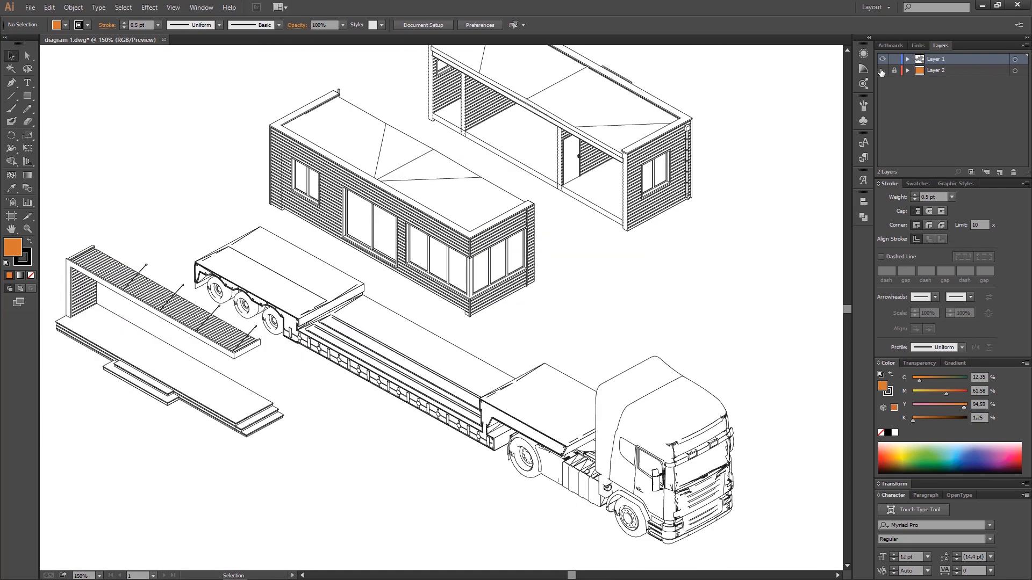
pyautogui.click(882, 70)
# Change the stroke color of all the house and truck linework to white.
pyautogui.click(655, 172)
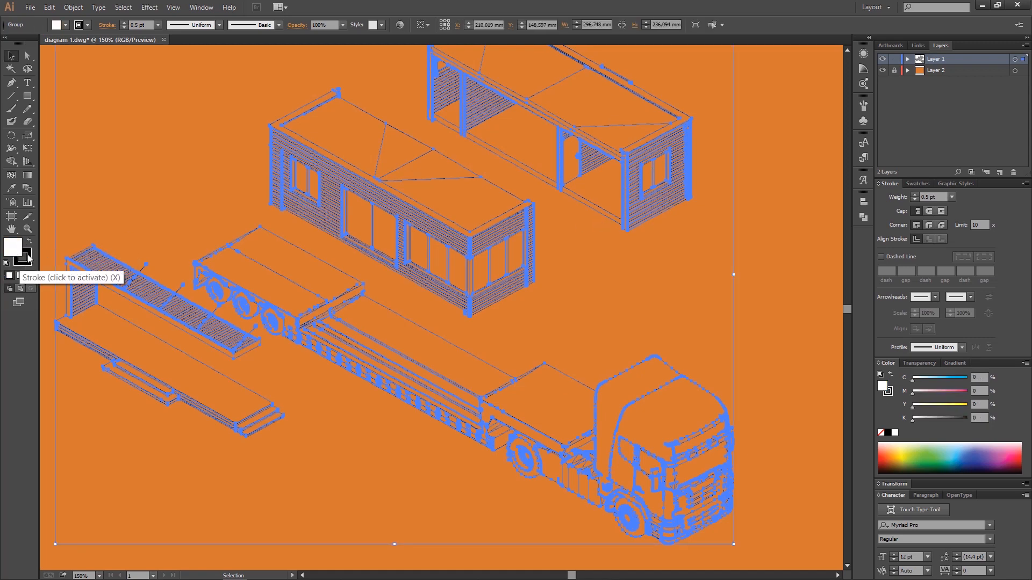
pyautogui.click(22, 257)
pyautogui.doubleClick(22, 258)
pyautogui.click(330, 203)
pyautogui.click(598, 217)
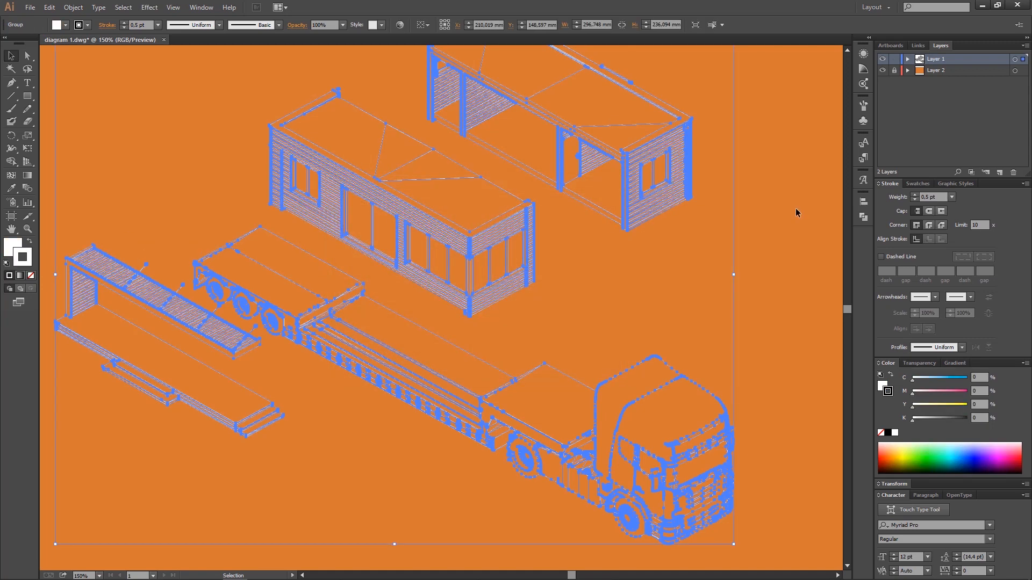
pyautogui.click(795, 208)
pyautogui.scroll(-1, 510, 263)
pyautogui.scroll(2, 521, 312)
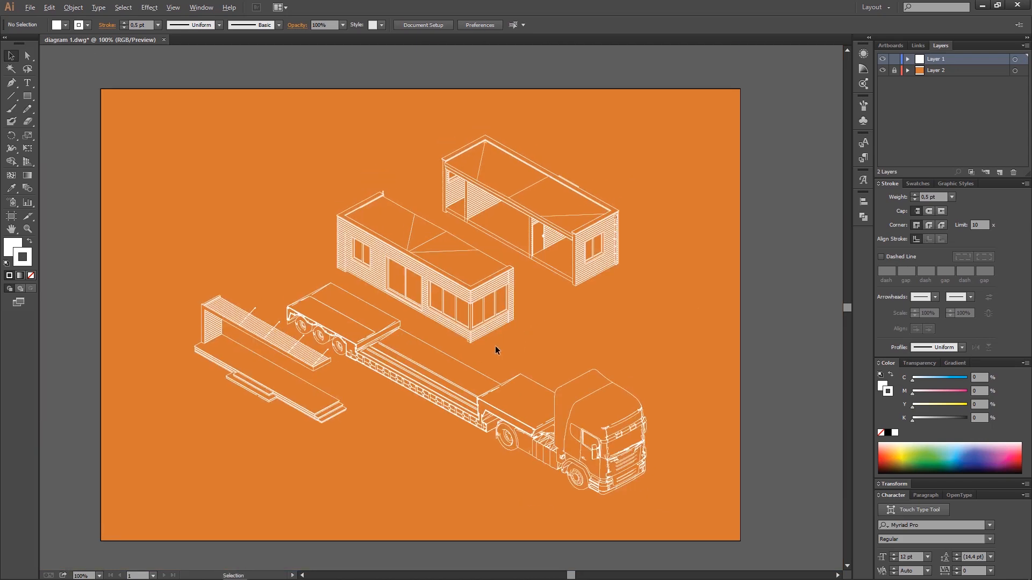
# Unlock the background layer, recolor its rectangle a lighter orange of about C 5, M 59, Y 86, K 0, and lock the layer again.
pyautogui.click(894, 70)
pyautogui.click(106, 241)
pyautogui.doubleClick(12, 247)
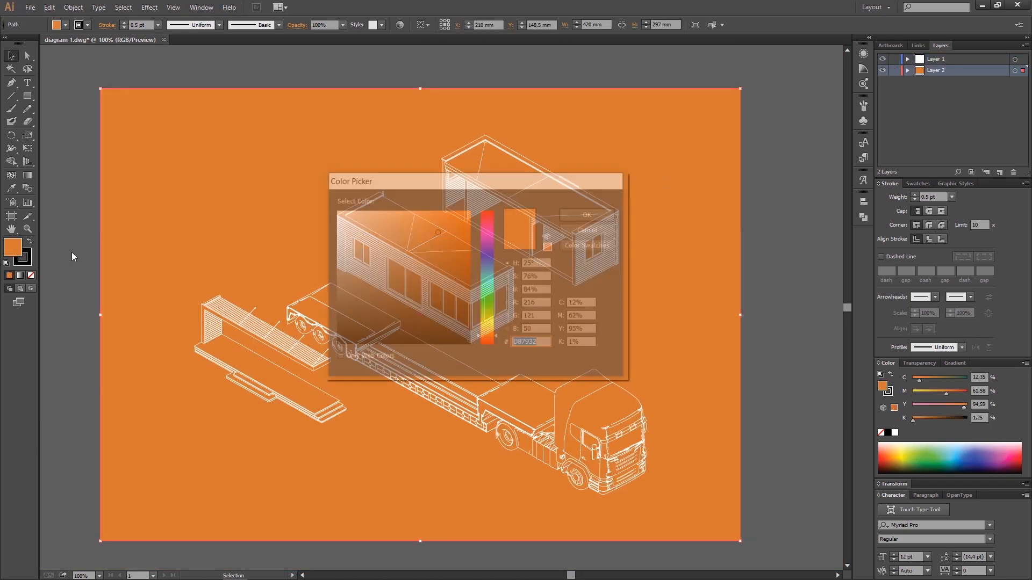
pyautogui.moveTo(437, 227)
pyautogui.mouseDown()
pyautogui.moveTo(418, 221)
pyautogui.moveTo(434, 232)
pyautogui.moveTo(431, 220)
pyautogui.mouseUp()
pyautogui.click(601, 214)
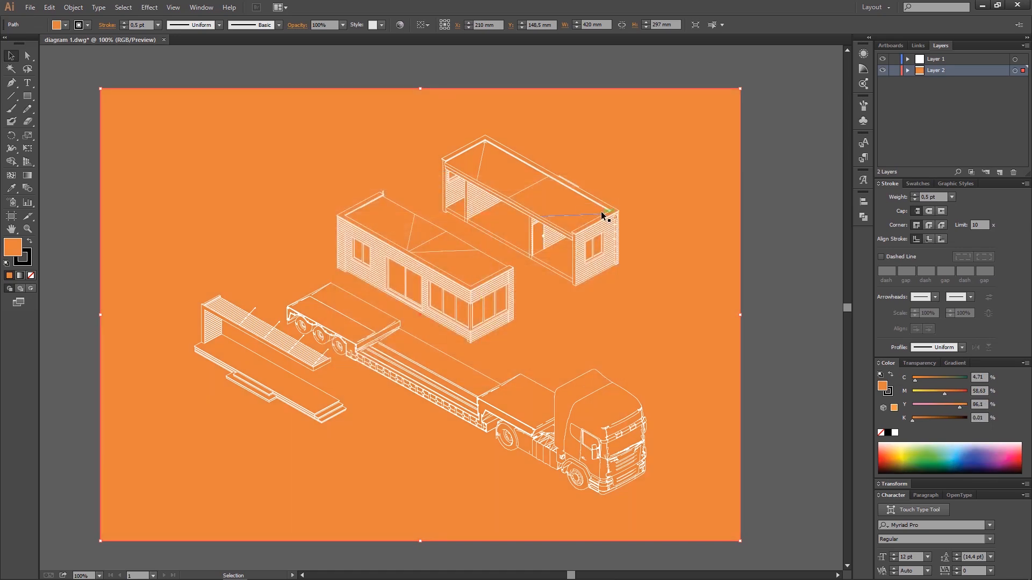
pyautogui.click(894, 70)
# Enlarge the linework group proportionally about its center to about 336 x 268 mm and shift it slightly left on the artboard.
pyautogui.click(641, 472)
pyautogui.moveTo(661, 131); pyautogui.dragTo(684, 116)
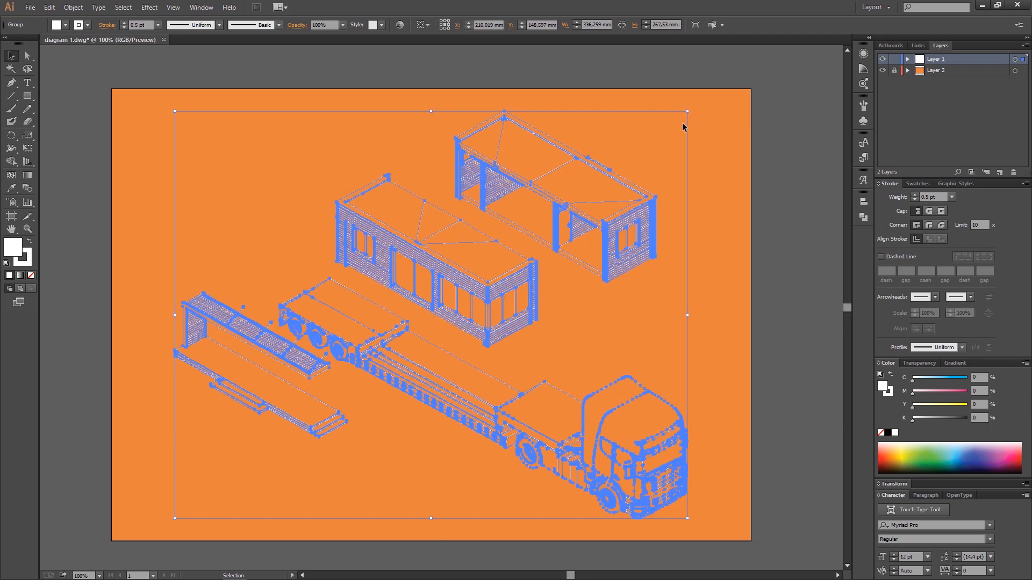
pyautogui.click(722, 158)
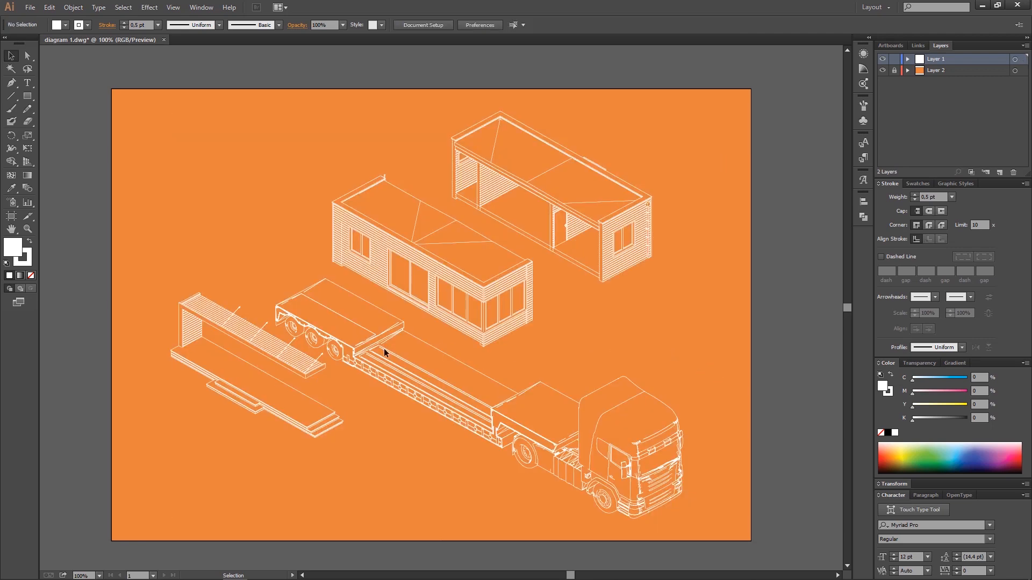
# Turn the linework into a Live Paint group and fill the rear module's roof and floor areas with white.
pyautogui.scroll(2, 346, 344)
pyautogui.scroll(-2, 346, 344)
pyautogui.scroll(2, 426, 219)
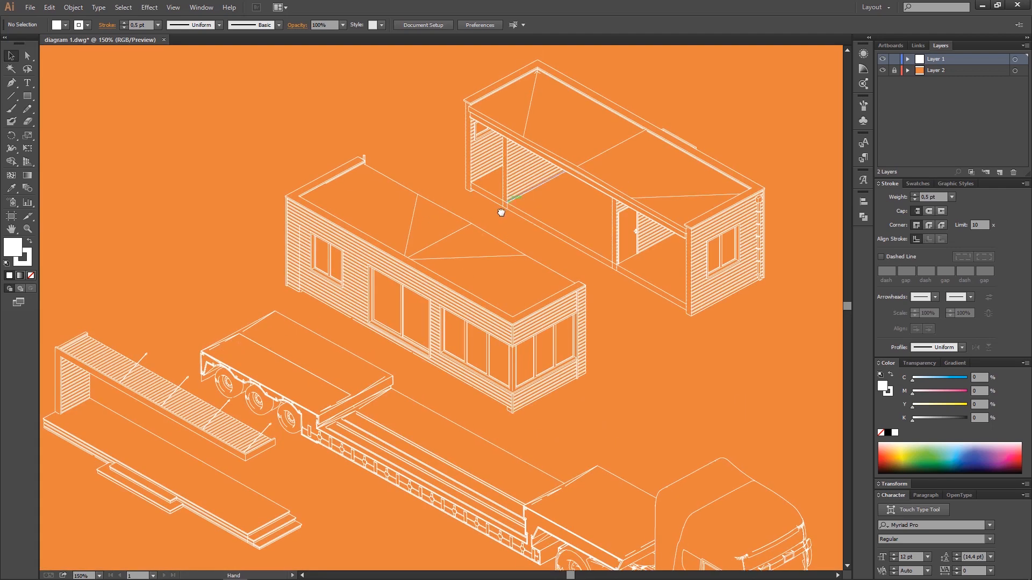
pyautogui.moveTo(586, 254); pyautogui.dragTo(540, 301)
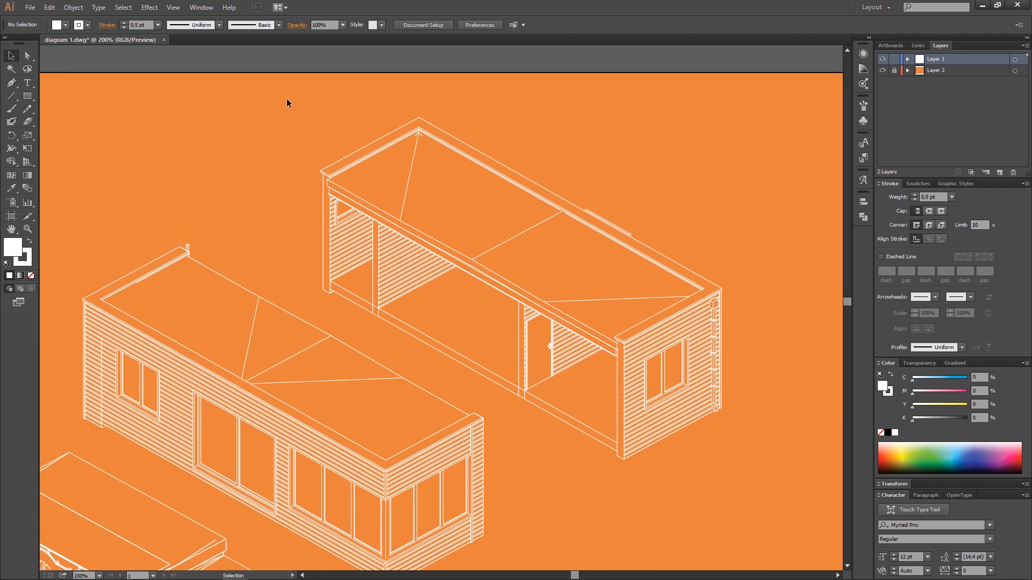
pyautogui.moveTo(688, 385); pyautogui.dragTo(773, 495)
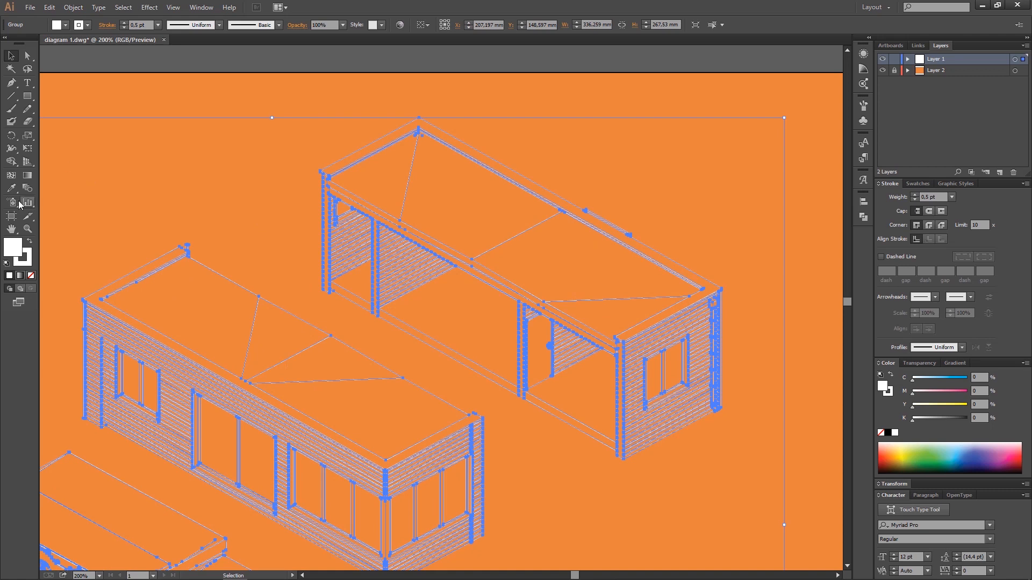
pyautogui.moveTo(11, 161); pyautogui.dragTo(49, 159)
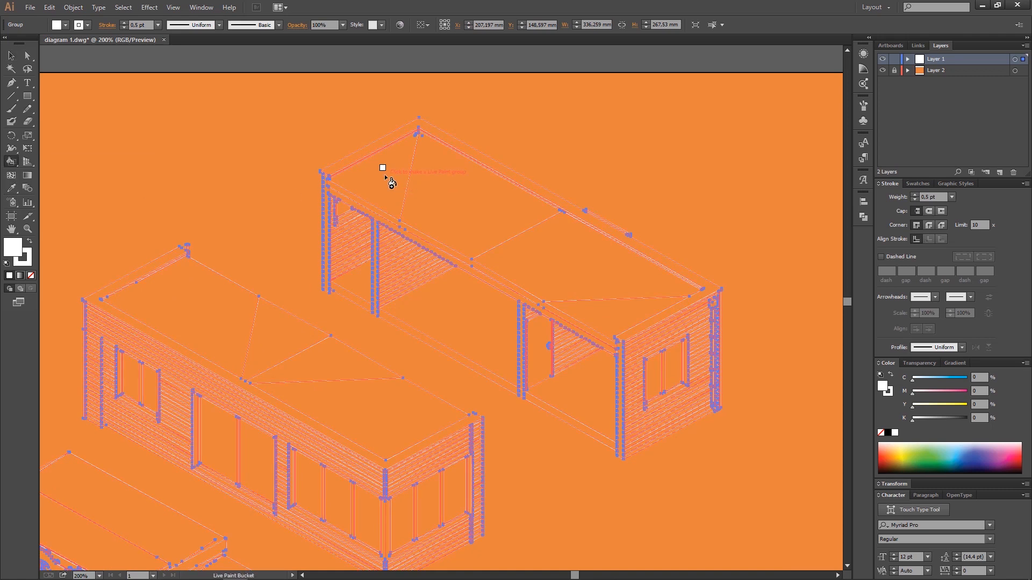
pyautogui.click(466, 205)
pyautogui.click(472, 203)
pyautogui.click(612, 320)
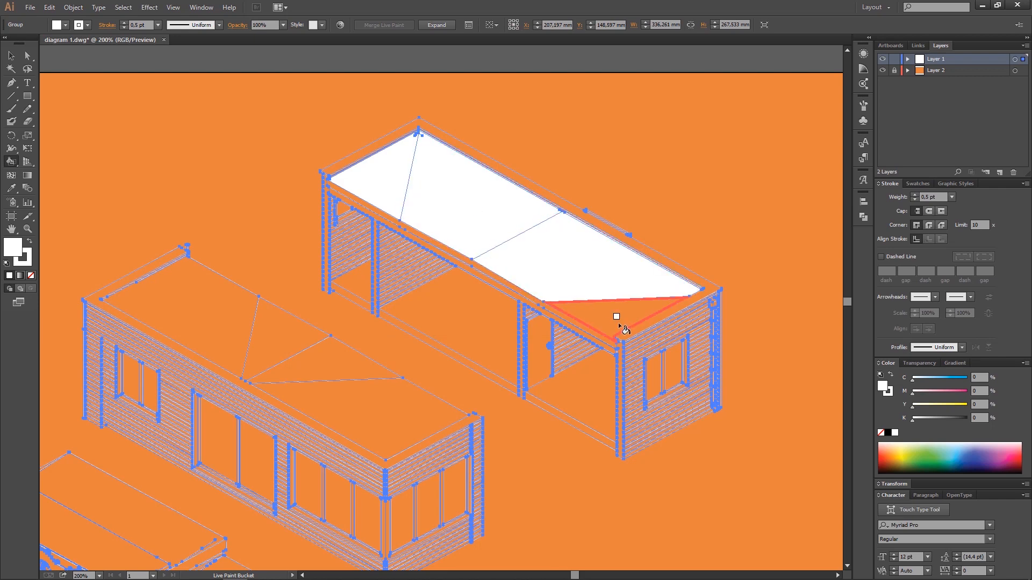
pyautogui.click(591, 383)
pyautogui.click(473, 332)
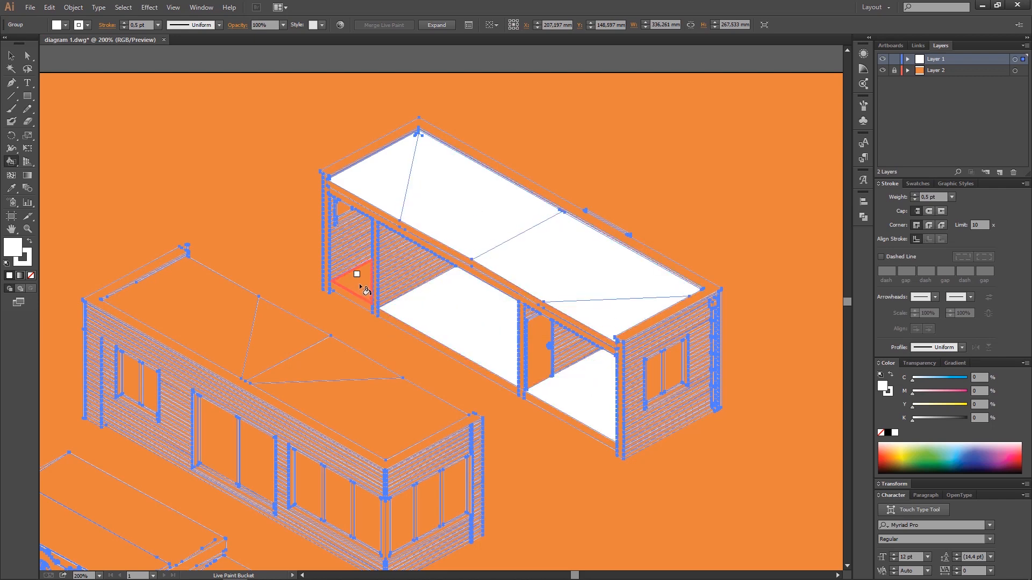
# Fill the front module's roof panels with white using the Live Paint Bucket.
pyautogui.click(239, 315)
pyautogui.click(280, 334)
pyautogui.click(334, 357)
# Fill the terrace deck, its steps and the front face of the canopy frame with white.
pyautogui.scroll(-3, 323, 410)
pyautogui.scroll(-3, 413, 355)
pyautogui.hscroll(-5, 507, 300)
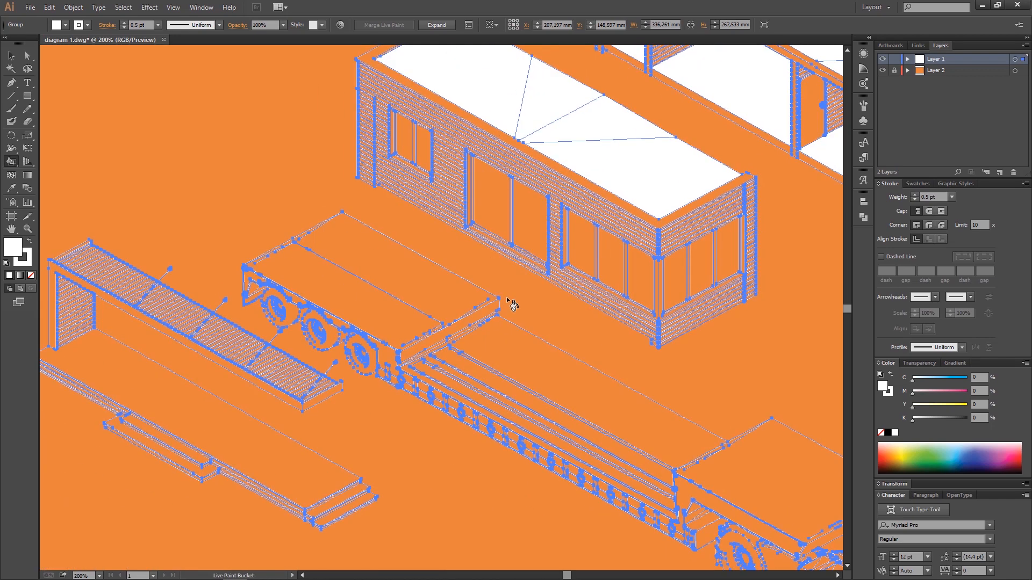
pyautogui.click(233, 438)
pyautogui.click(51, 294)
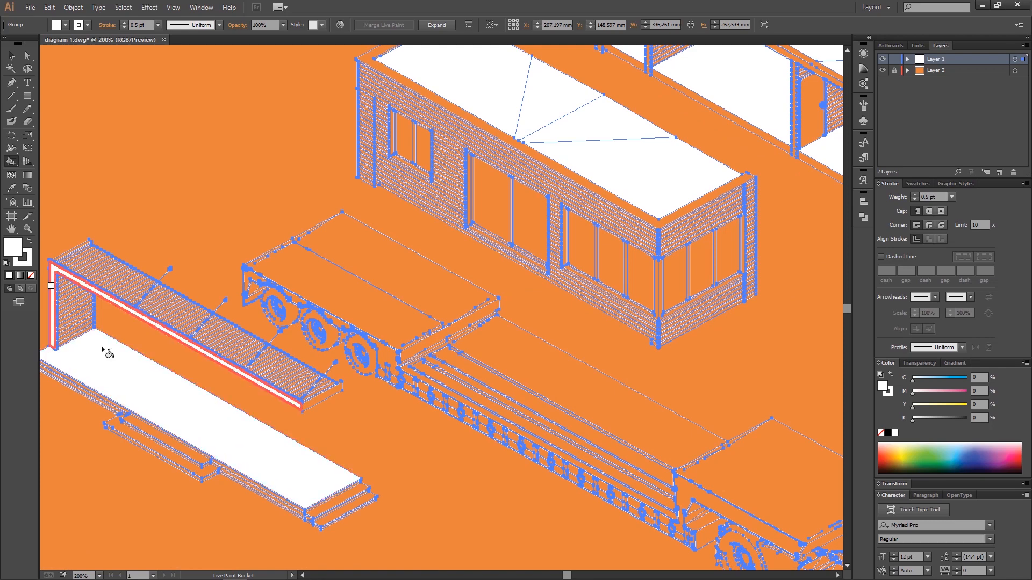
pyautogui.click(159, 435)
pyautogui.click(344, 502)
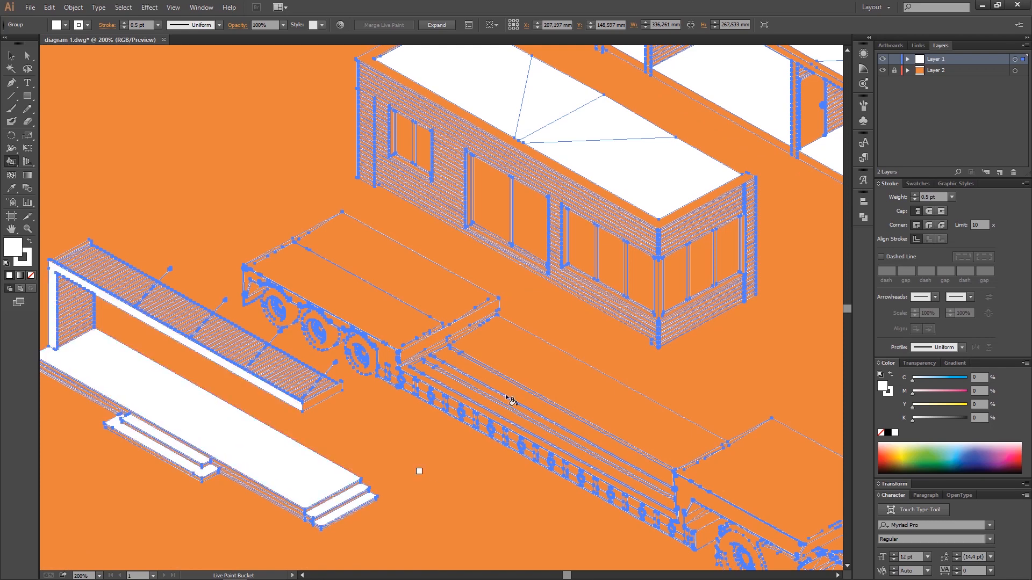
# Fill the trailer's rear deck, lower bed and front deck surfaces with white.
pyautogui.scroll(3, 509, 398)
pyautogui.hscroll(3, 483, 384)
pyautogui.click(322, 383)
pyautogui.click(379, 359)
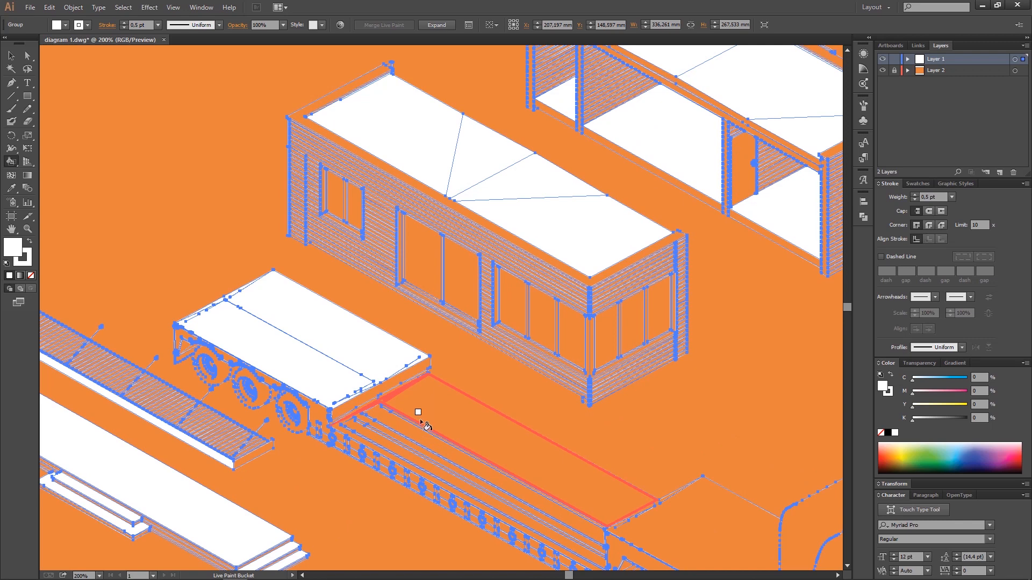
pyautogui.scroll(-3, 433, 417)
pyautogui.hscroll(3, 433, 417)
pyautogui.click(473, 403)
pyautogui.click(430, 389)
pyautogui.click(425, 415)
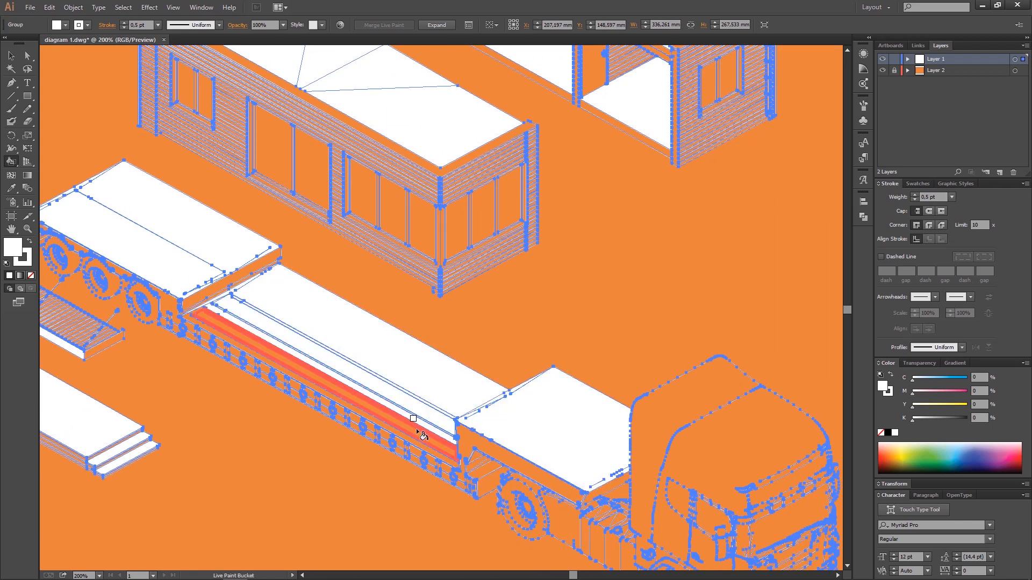
# Fill the remaining narrow strips of the trailer's lower bed and the end face of its rear deck with white.
pyautogui.scroll(3, 435, 408)
pyautogui.click(422, 434)
pyautogui.scroll(-2, 436, 404)
pyautogui.scroll(-1, 436, 403)
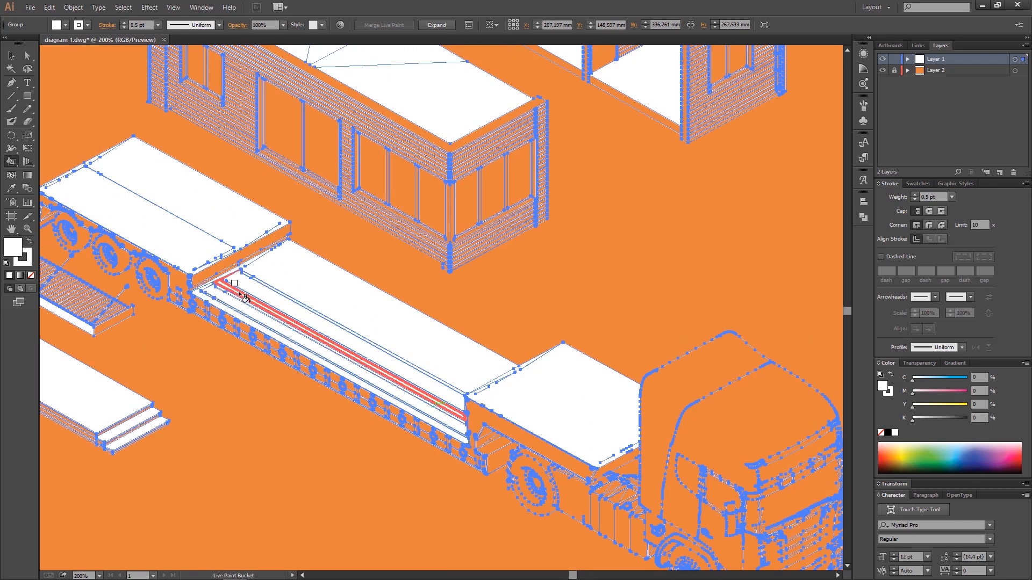
pyautogui.scroll(4, 253, 312)
pyautogui.click(253, 312)
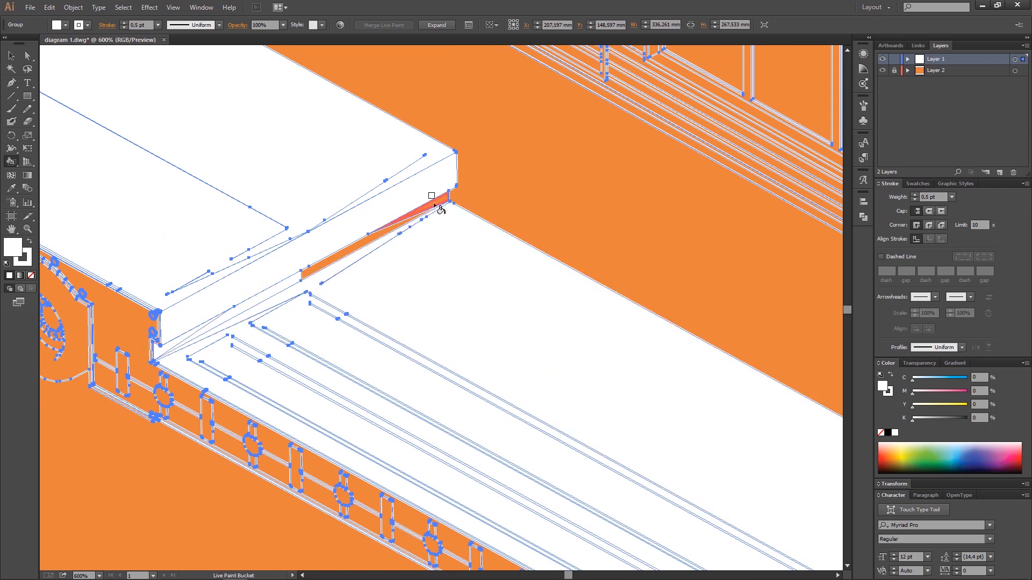
pyautogui.click(382, 288)
# Fill the roof edges of both modules and the front module's window and glazed door panes with white.
pyautogui.scroll(-5, 382, 288)
pyautogui.scroll(1, 363, 293)
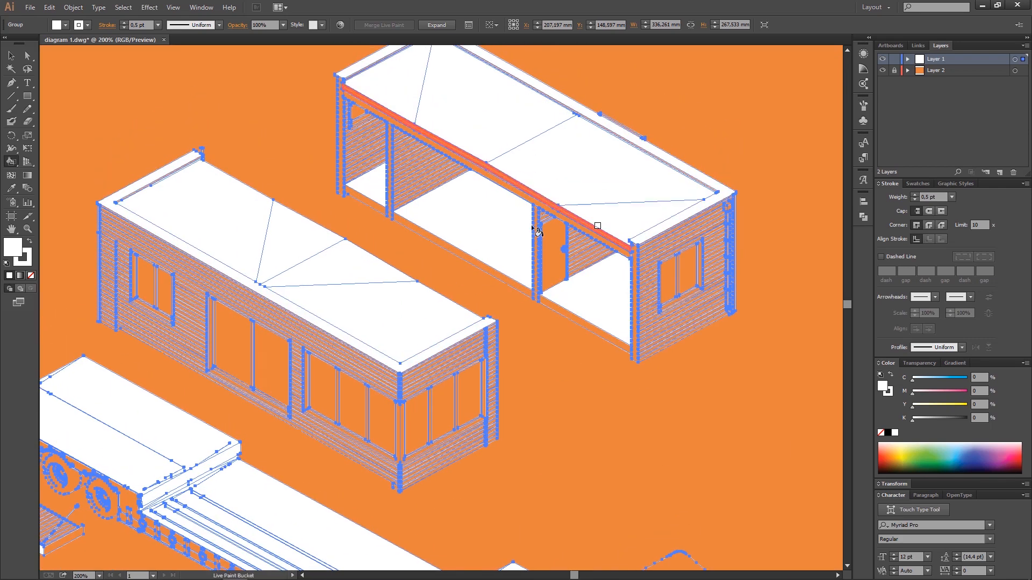
pyautogui.scroll(1, 121, 242)
pyautogui.click(290, 366)
pyautogui.click(345, 403)
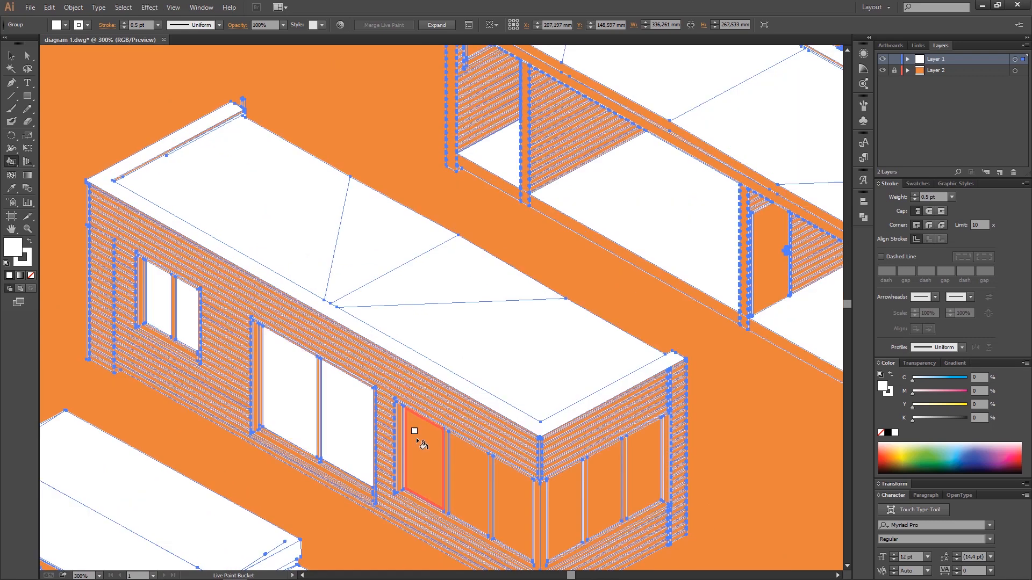
pyautogui.click(421, 440)
pyautogui.click(467, 468)
pyautogui.click(511, 483)
pyautogui.click(564, 495)
pyautogui.click(603, 478)
pyautogui.click(644, 463)
# Fill the rear module's side window panes, its base edge and the post beside the door with white.
pyautogui.moveTo(712, 307); pyautogui.dragTo(422, 389)
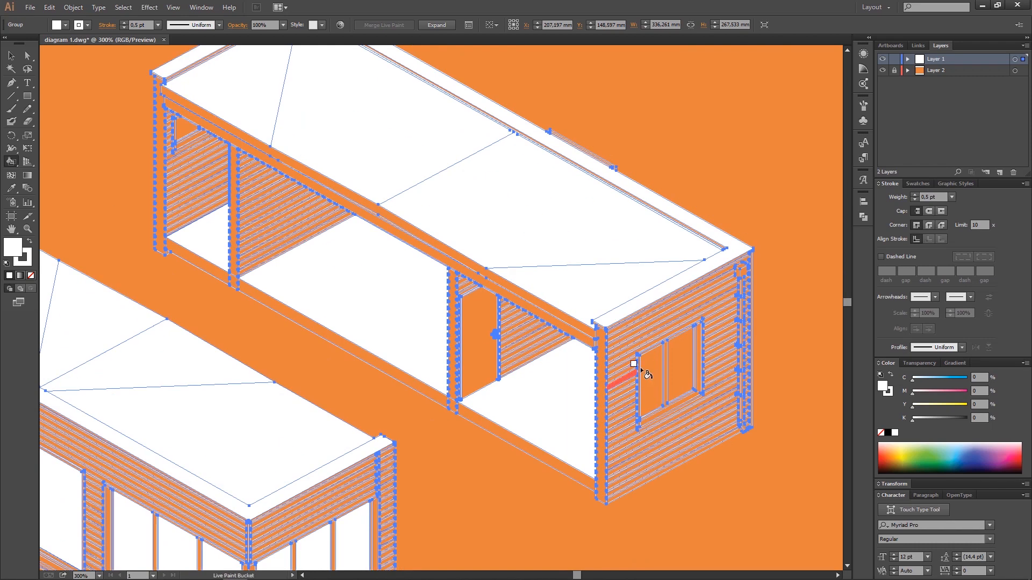
pyautogui.scroll(1, 473, 376)
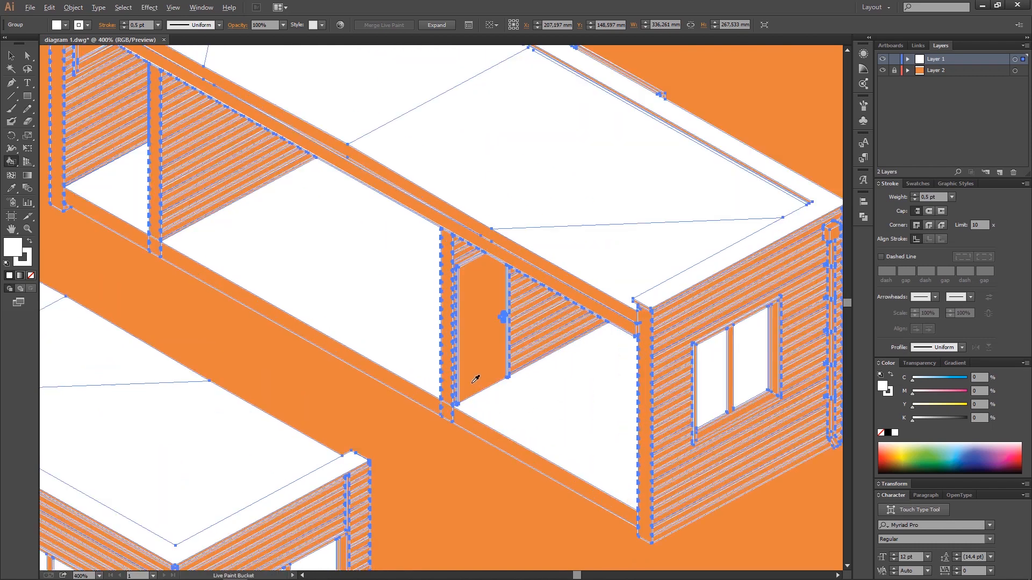
pyautogui.click(496, 439)
pyautogui.click(447, 411)
pyautogui.click(434, 403)
pyautogui.click(445, 385)
# Fill the rear module's remaining posts and the long beam under its roof with white.
pyautogui.click(124, 229)
pyautogui.click(154, 244)
pyautogui.click(157, 223)
pyautogui.moveTo(183, 175); pyautogui.dragTo(231, 309)
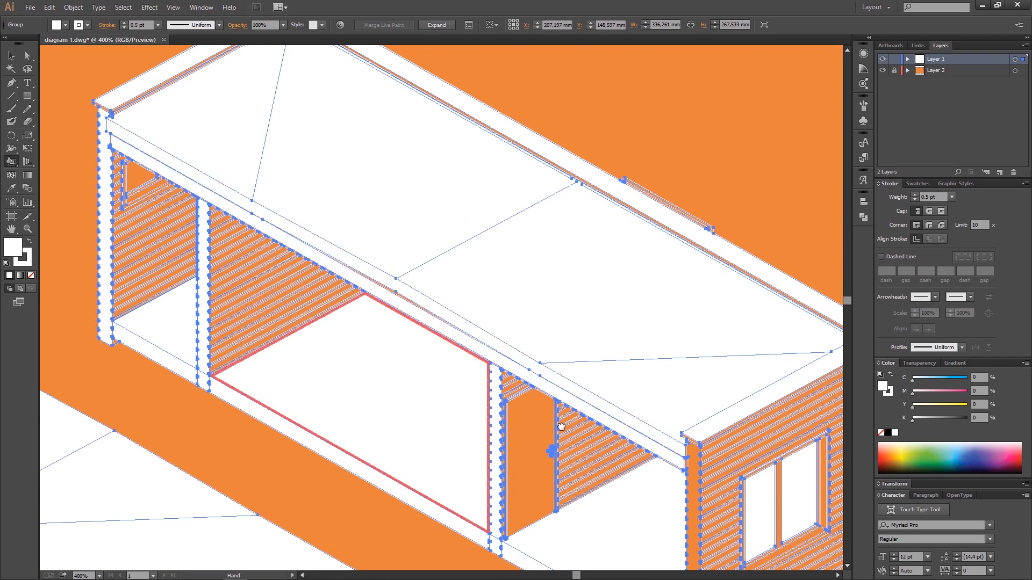
pyautogui.moveTo(561, 426); pyautogui.dragTo(374, 247)
pyautogui.click(507, 297)
# Expand and ungroup the Live Paint artwork, and select only the group of white fill shapes.
pyautogui.moveTo(308, 416); pyautogui.dragTo(622, 288)
pyautogui.scroll(-1, 481, 285)
pyautogui.moveTo(399, 401)
pyautogui.mouseDown()
pyautogui.moveTo(463, 346)
pyautogui.moveTo(576, 314)
pyautogui.mouseUp()
pyautogui.scroll(-1, 464, 344)
pyautogui.scroll(-1, 465, 340)
pyautogui.press('v')
pyautogui.click(353, 201)
pyautogui.click(412, 190)
pyautogui.hotkey('ctrl', 'shift', 'g')
pyautogui.click(68, 191)
pyautogui.click(406, 187)
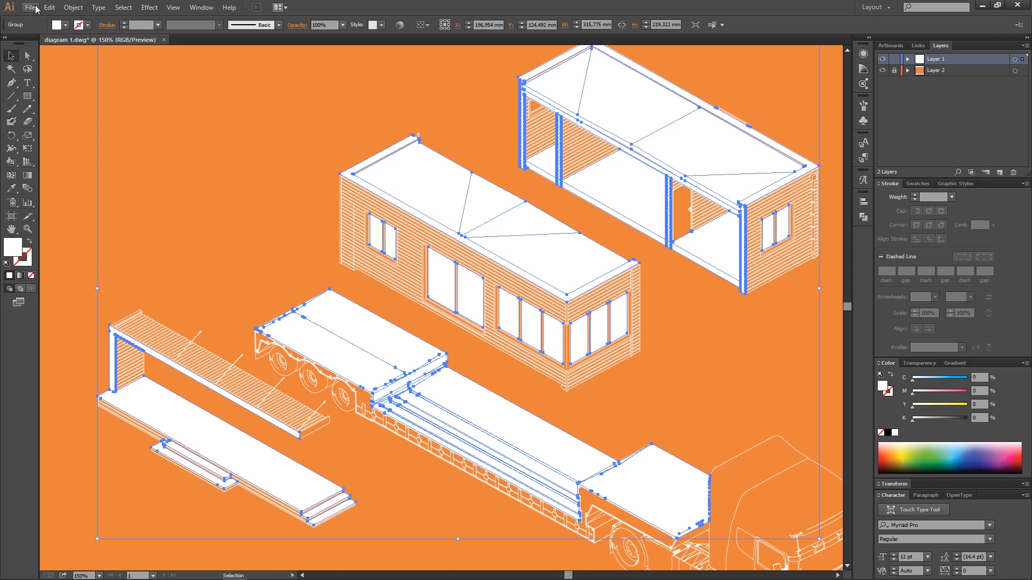
# Ungroup the white fill shapes so each one can be selected separately.
pyautogui.click(74, 8)
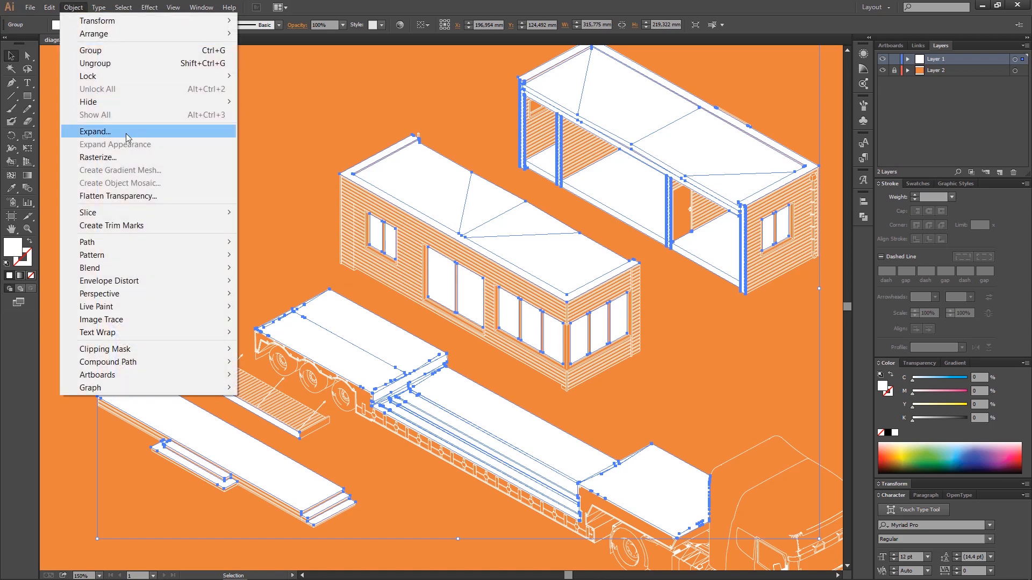
pyautogui.press('Escape')
pyautogui.hotkey('ctrl', 'shift', 'g')
pyautogui.click(78, 143)
pyautogui.click(311, 317)
# Set the opacity of the white roof surfaces on both modules to 50%.
pyautogui.click(449, 179)
pyautogui.keyDown('shift'); pyautogui.click(586, 87); pyautogui.keyUp('shift')
pyautogui.keyDown('shift'); pyautogui.click(751, 189); pyautogui.keyUp('shift')
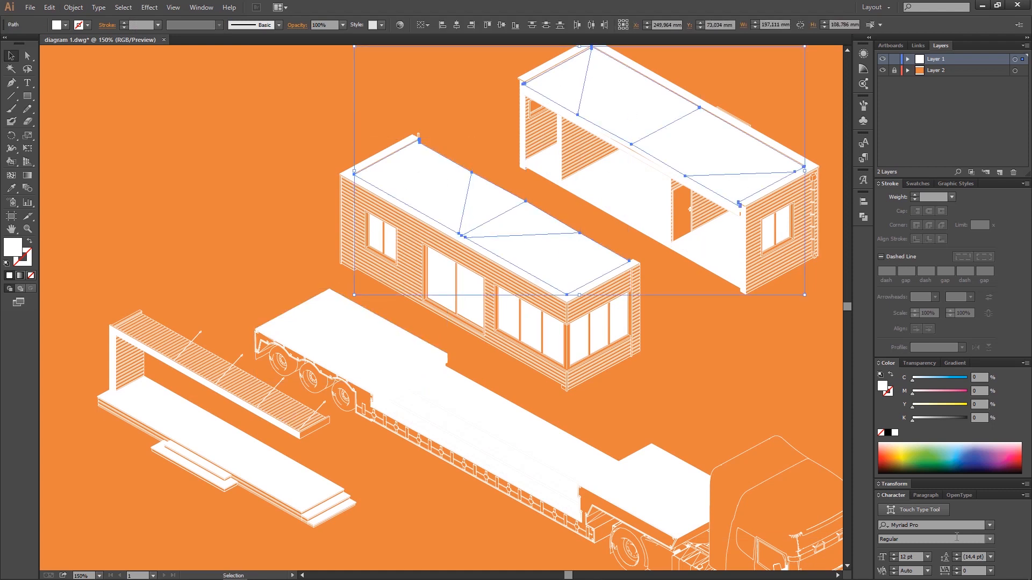
pyautogui.click(917, 366)
pyautogui.click(990, 430)
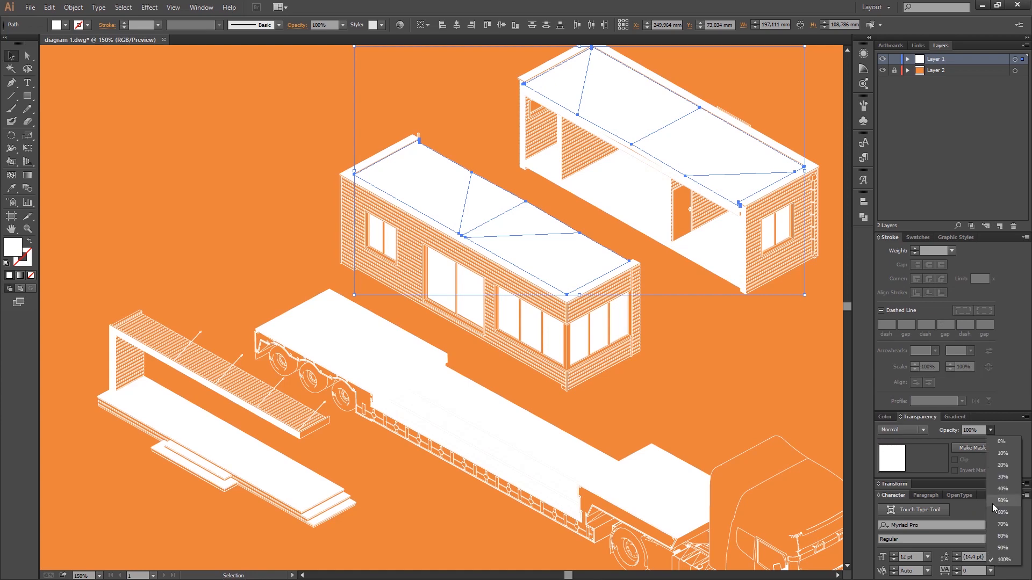
pyautogui.click(997, 502)
pyautogui.click(783, 360)
# Set the opacity of the roof edge fills on both modules to 80%.
pyautogui.click(449, 235)
pyautogui.scroll(2, 449, 235)
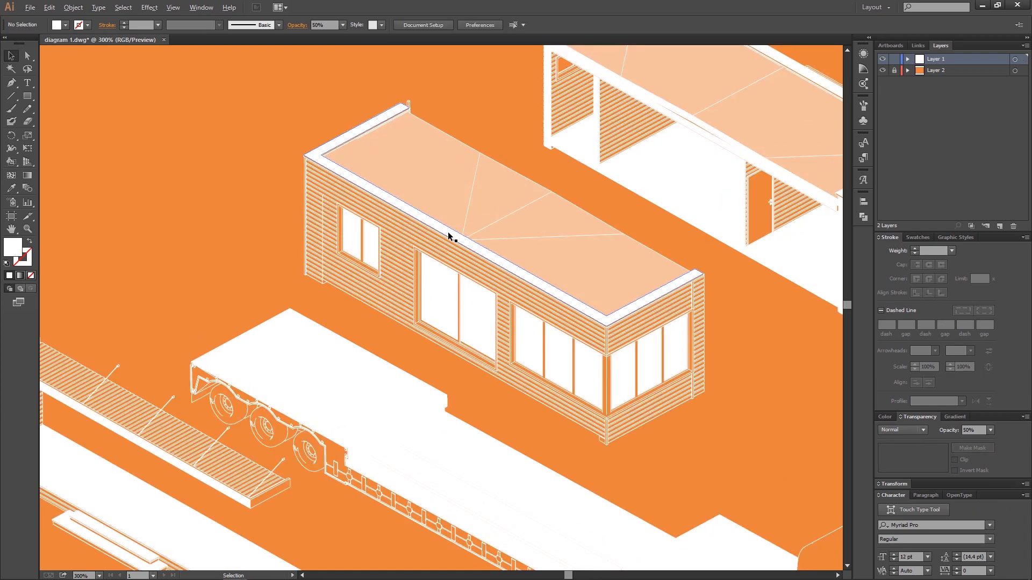
pyautogui.moveTo(740, 229); pyautogui.dragTo(524, 298)
pyautogui.keyDown('shift'); pyautogui.click(828, 236); pyautogui.keyUp('shift')
pyautogui.scroll(-1, 574, 285)
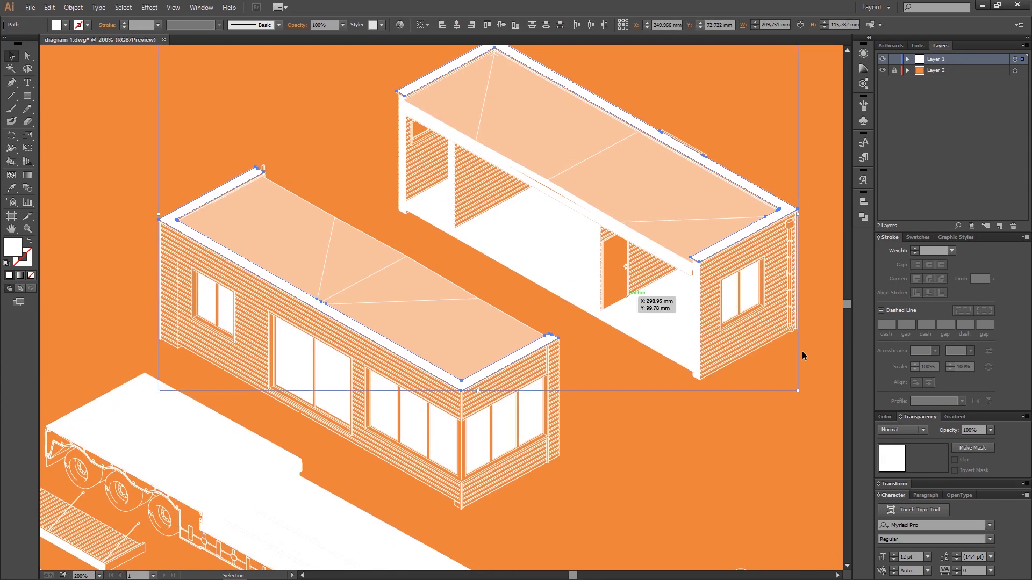
pyautogui.click(998, 514)
pyautogui.click(990, 430)
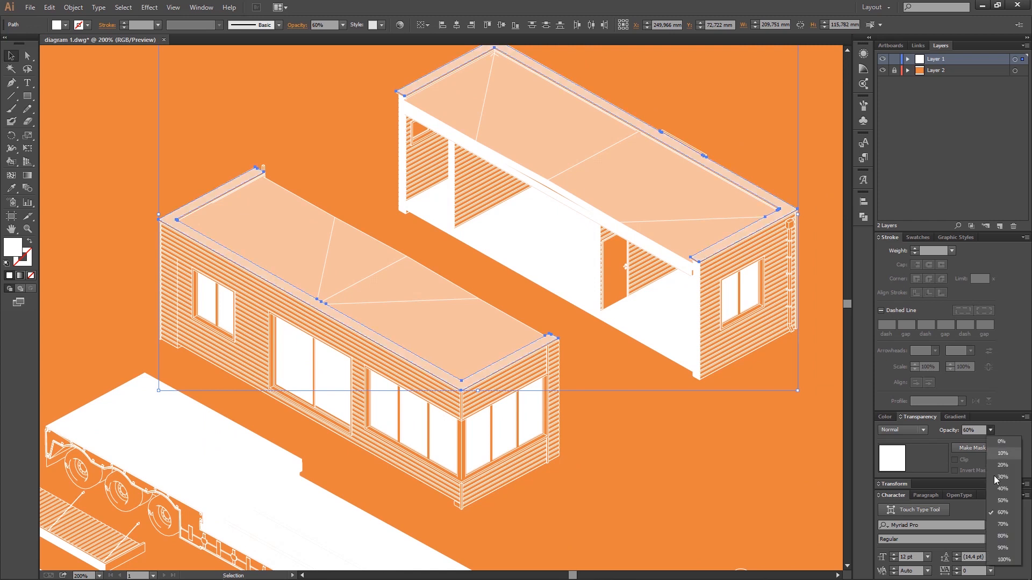
pyautogui.click(997, 534)
pyautogui.click(784, 398)
# Set the opacity of the deck, its steps and the rear module's floor fills to 30%.
pyautogui.scroll(-1, 678, 344)
pyautogui.scroll(-3, 388, 360)
pyautogui.hscroll(-3, 388, 360)
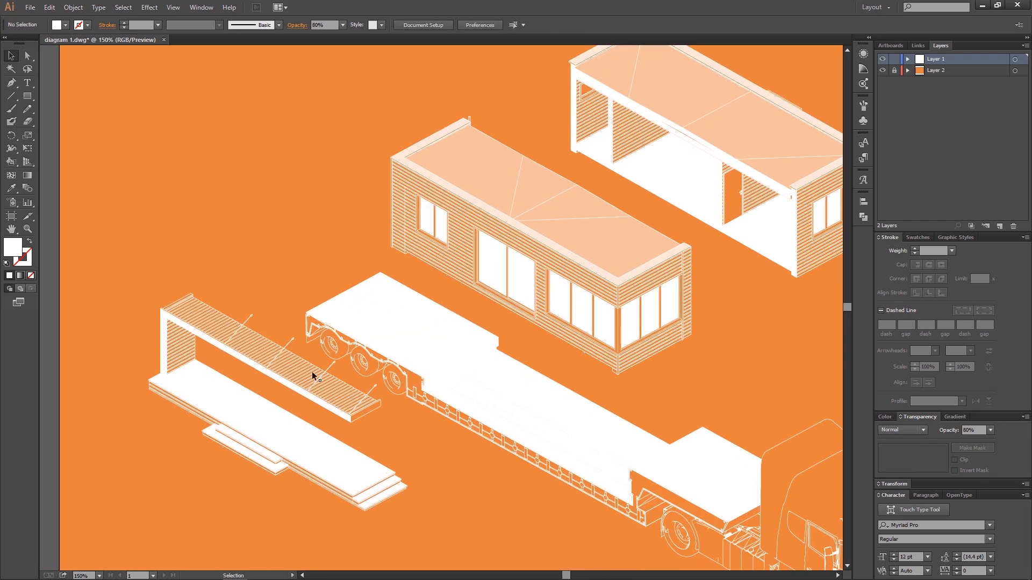
pyautogui.click(267, 425)
pyautogui.scroll(1, 257, 448)
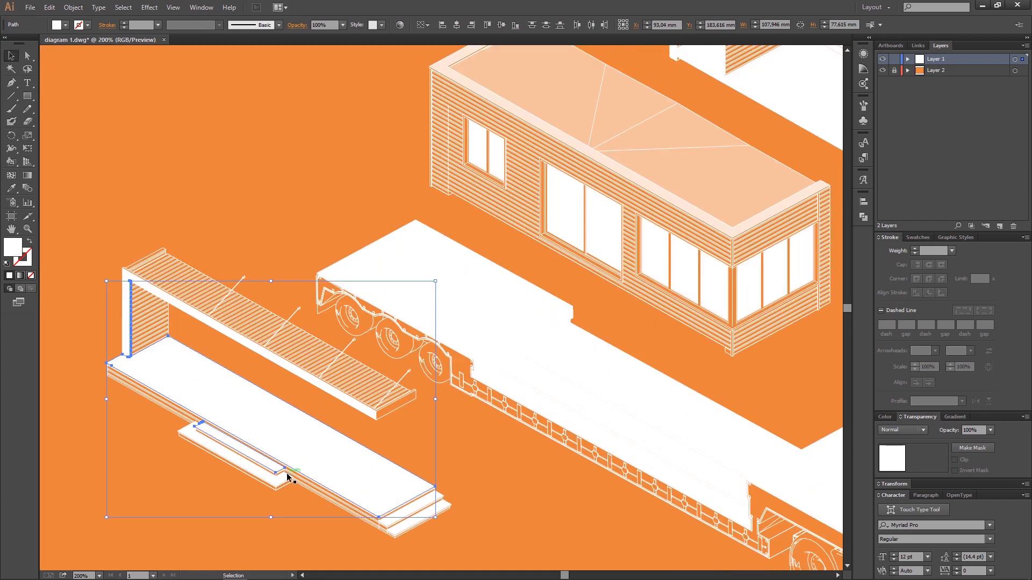
pyautogui.keyDown('shift'); pyautogui.click(420, 505); pyautogui.keyUp('shift')
pyautogui.keyDown('shift'); pyautogui.click(411, 522); pyautogui.keyUp('shift')
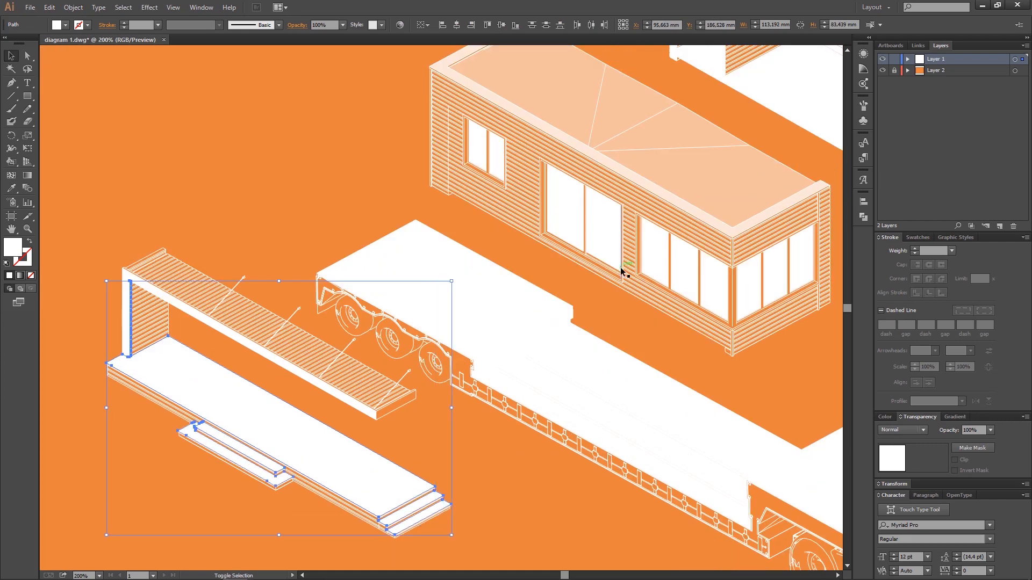
pyautogui.moveTo(747, 266); pyautogui.dragTo(453, 383)
pyautogui.keyDown('shift'); pyautogui.click(412, 169); pyautogui.keyUp('shift')
pyautogui.keyDown('shift'); pyautogui.click(473, 180); pyautogui.keyUp('shift')
pyautogui.keyDown('shift'); pyautogui.click(644, 277); pyautogui.keyUp('shift')
pyautogui.scroll(-1, 611, 310)
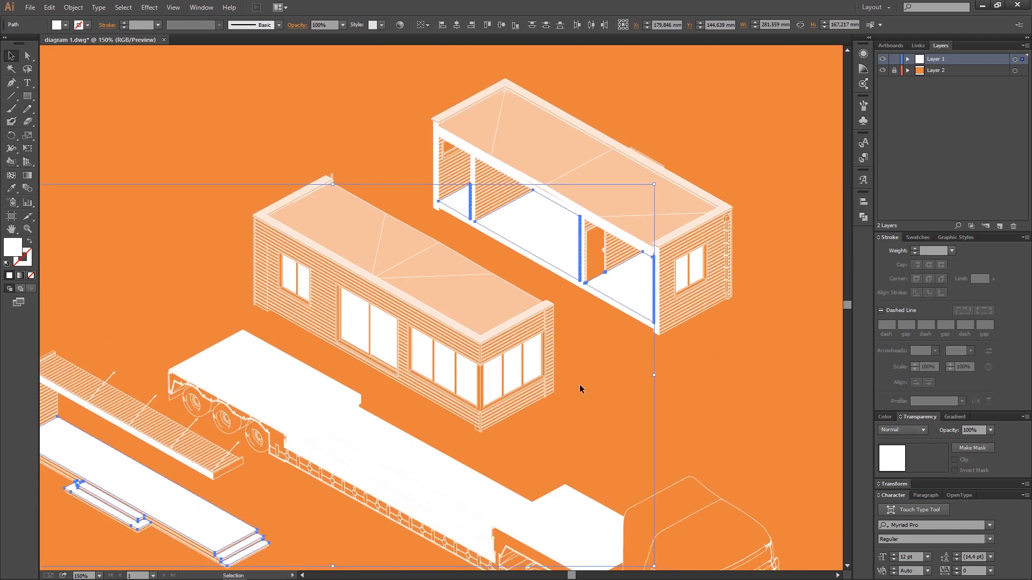
pyautogui.moveTo(579, 384); pyautogui.dragTo(619, 315)
pyautogui.click(990, 430)
pyautogui.click(1002, 477)
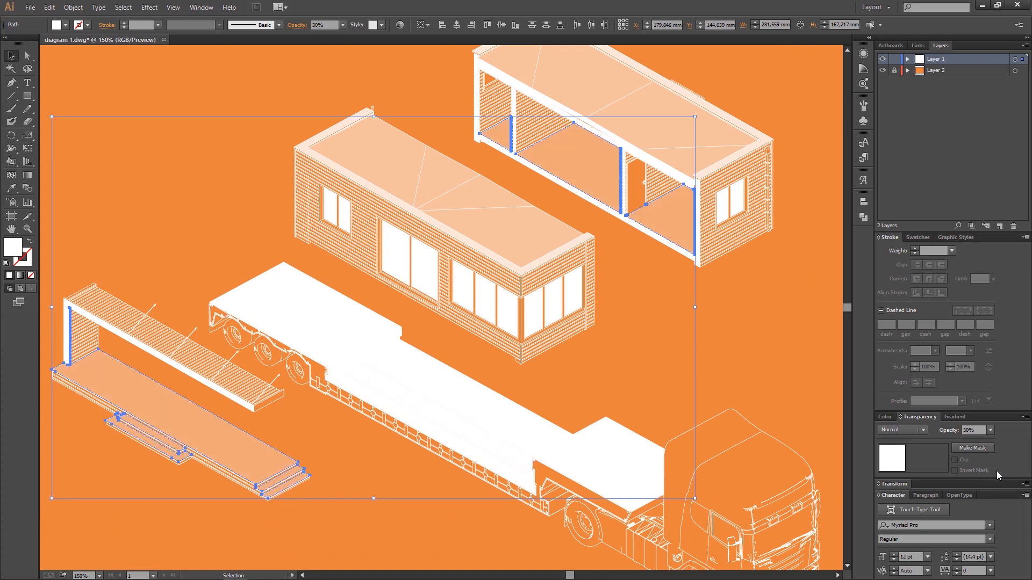
pyautogui.click(588, 319)
# Select the window and glazed door pane fills of both modules and group them.
pyautogui.scroll(-1, 627, 307)
pyautogui.scroll(1, 559, 269)
pyautogui.scroll(1, 558, 269)
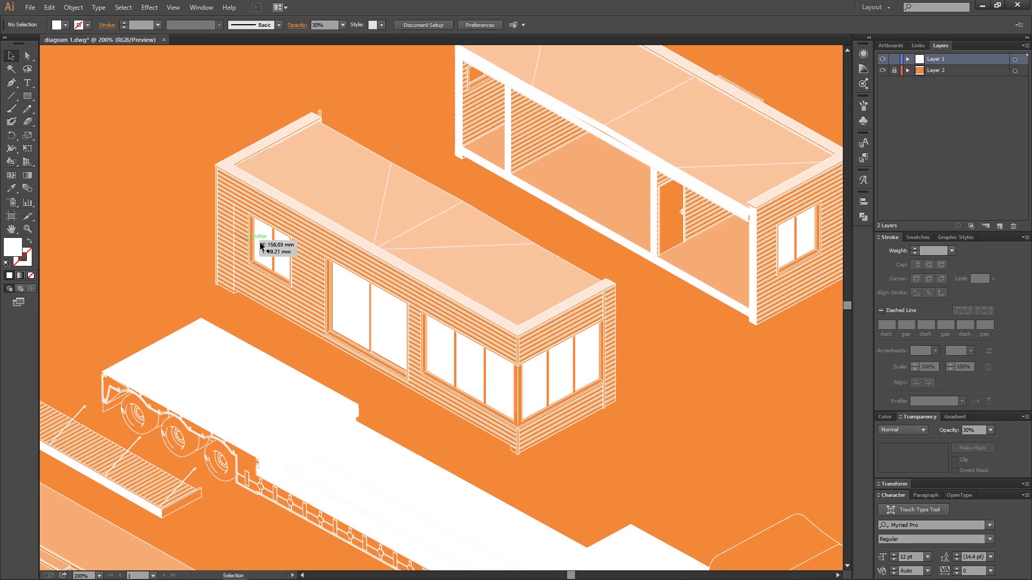
pyautogui.click(260, 239)
pyautogui.keyDown('shift'); pyautogui.click(395, 324); pyautogui.keyUp('shift')
pyautogui.keyDown('shift'); pyautogui.click(444, 350); pyautogui.keyUp('shift')
pyautogui.keyDown('shift'); pyautogui.click(475, 359); pyautogui.keyUp('shift')
pyautogui.keyDown('shift'); pyautogui.click(500, 383); pyautogui.keyUp('shift')
pyautogui.keyDown('shift'); pyautogui.click(534, 376); pyautogui.keyUp('shift')
pyautogui.keyDown('shift'); pyautogui.click(560, 371); pyautogui.keyUp('shift')
pyautogui.keyDown('shift'); pyautogui.click(585, 356); pyautogui.keyUp('shift')
pyautogui.keyDown('shift'); pyautogui.click(786, 242); pyautogui.keyUp('shift')
pyautogui.keyDown('shift'); pyautogui.click(805, 232); pyautogui.keyUp('shift')
pyautogui.hotkey('ctrl', 'g')
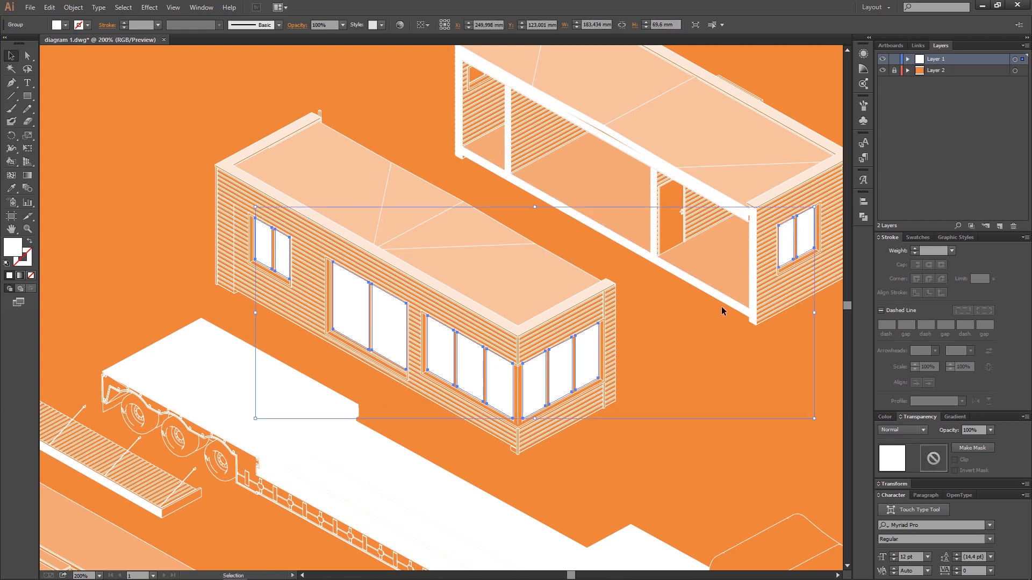
# Give the grouped window panes the Difference blend mode and 60% opacity.
pyautogui.doubleClick(20, 251)
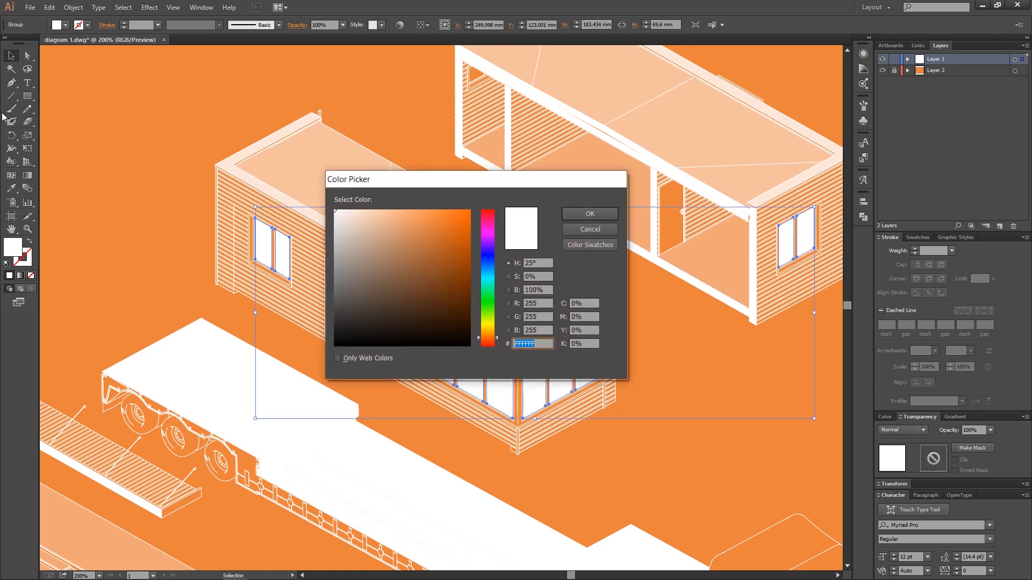
pyautogui.click(578, 232)
pyautogui.click(913, 431)
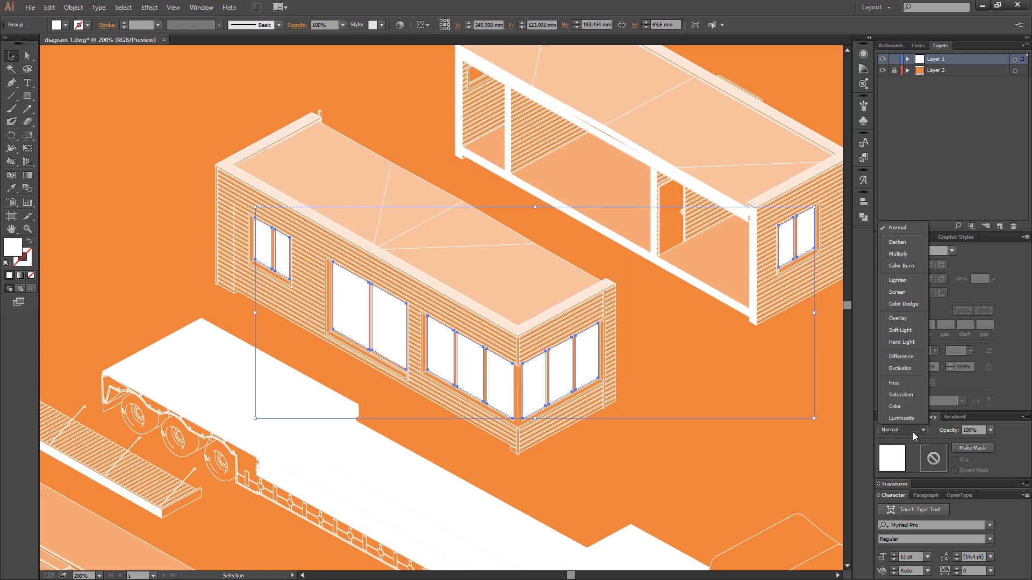
pyautogui.click(917, 357)
pyautogui.click(990, 430)
pyautogui.click(1006, 516)
pyautogui.scroll(-3, 607, 397)
pyautogui.click(318, 301)
# Select the group of white line artwork and ungroup it.
pyautogui.scroll(2, 640, 452)
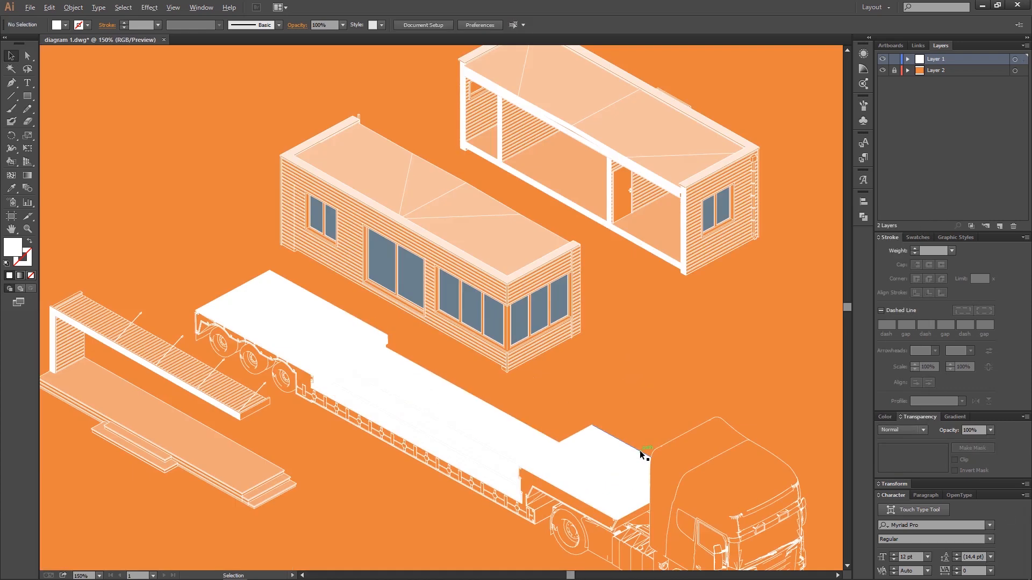
pyautogui.scroll(-3, 641, 454)
pyautogui.scroll(3, 537, 357)
pyautogui.click(274, 250)
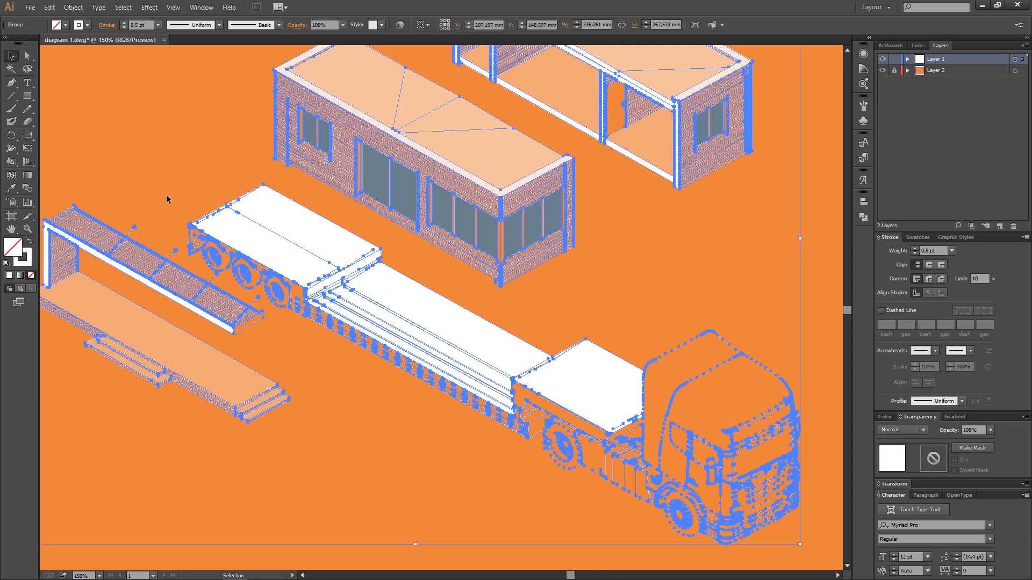
pyautogui.hotkey('ctrl', 'shift', 'g')
pyautogui.click(167, 199)
# Select the white fill surfaces of the trailer's rear and low decks and lower their opacity.
pyautogui.click(253, 226)
pyautogui.keyDown('shift'); pyautogui.click(301, 226); pyautogui.keyUp('shift')
pyautogui.scroll(2, 369, 280)
pyautogui.keyDown('shift'); pyautogui.click(344, 260); pyautogui.keyUp('shift')
pyautogui.keyDown('shift'); pyautogui.click(314, 299); pyautogui.keyUp('shift')
pyautogui.keyDown('shift'); pyautogui.click(365, 290); pyautogui.keyUp('shift')
pyautogui.keyDown('shift'); pyautogui.click(308, 331); pyautogui.keyUp('shift')
pyautogui.keyDown('shift'); pyautogui.click(308, 330); pyautogui.keyUp('shift')
pyautogui.keyDown('shift'); pyautogui.click(310, 337); pyautogui.keyUp('shift')
pyautogui.keyDown('shift'); pyautogui.click(327, 334); pyautogui.keyUp('shift')
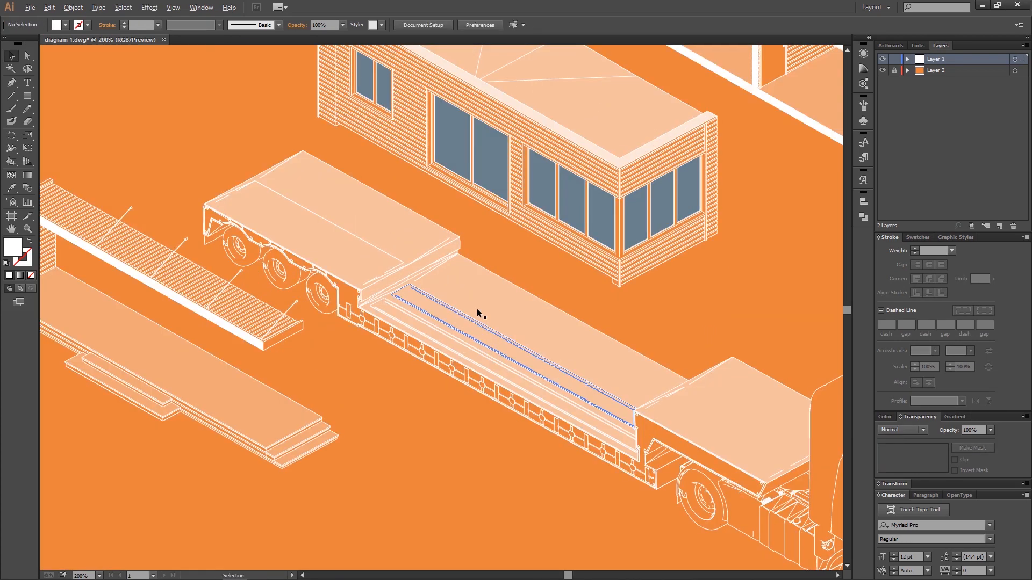
pyautogui.click(484, 308)
pyautogui.click(812, 297)
# Set the opacity of both modules' roof surfaces to 30%.
pyautogui.scroll(-4, 656, 362)
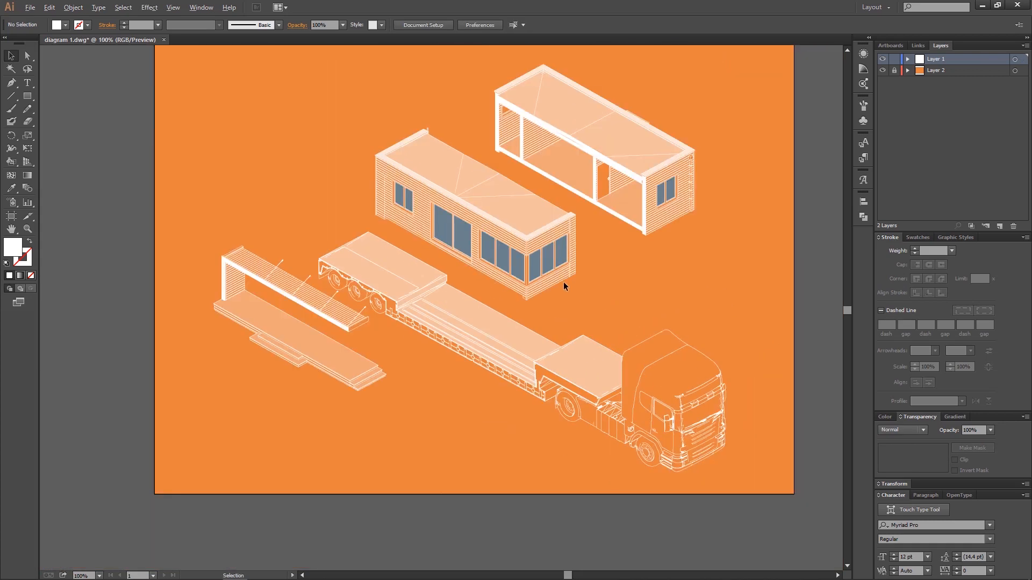
pyautogui.scroll(1, 563, 282)
pyautogui.scroll(-1, 551, 273)
pyautogui.moveTo(554, 271); pyautogui.dragTo(555, 321)
pyautogui.scroll(1, 519, 266)
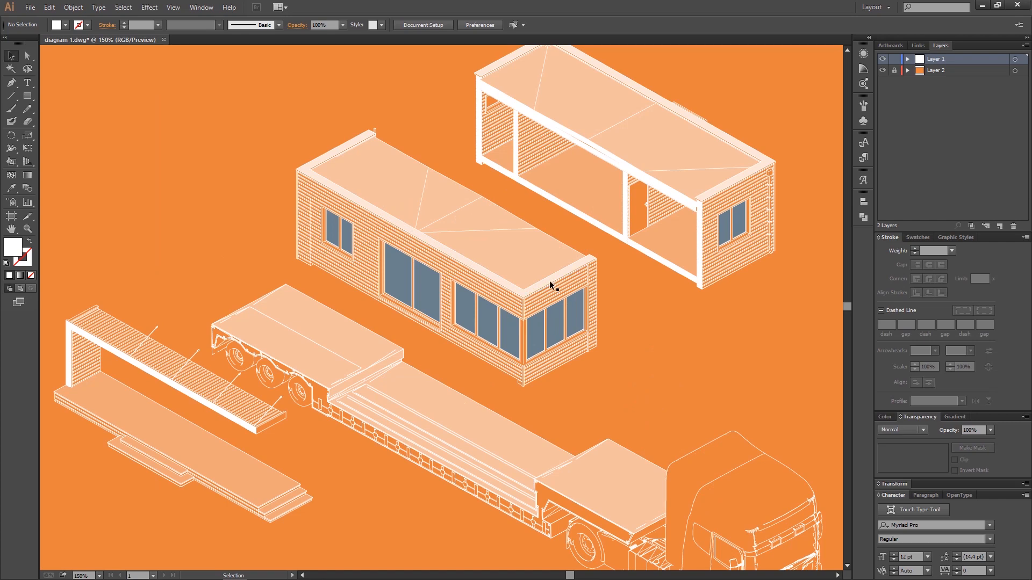
pyautogui.click(542, 243)
pyautogui.keyDown('shift'); pyautogui.click(538, 86); pyautogui.keyUp('shift')
pyautogui.keyDown('shift'); pyautogui.click(693, 183); pyautogui.keyUp('shift')
pyautogui.click(991, 430)
pyautogui.click(1007, 480)
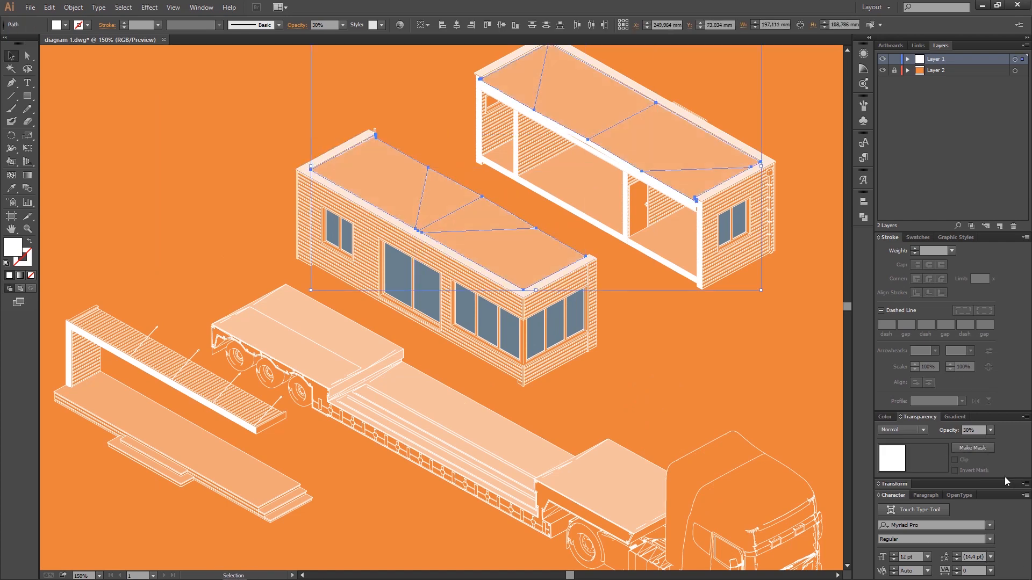
pyautogui.click(626, 338)
# Set the opacity of both modules' roof edge fills to 60%.
pyautogui.scroll(-1, 587, 318)
pyautogui.scroll(1, 539, 314)
pyautogui.click(562, 292)
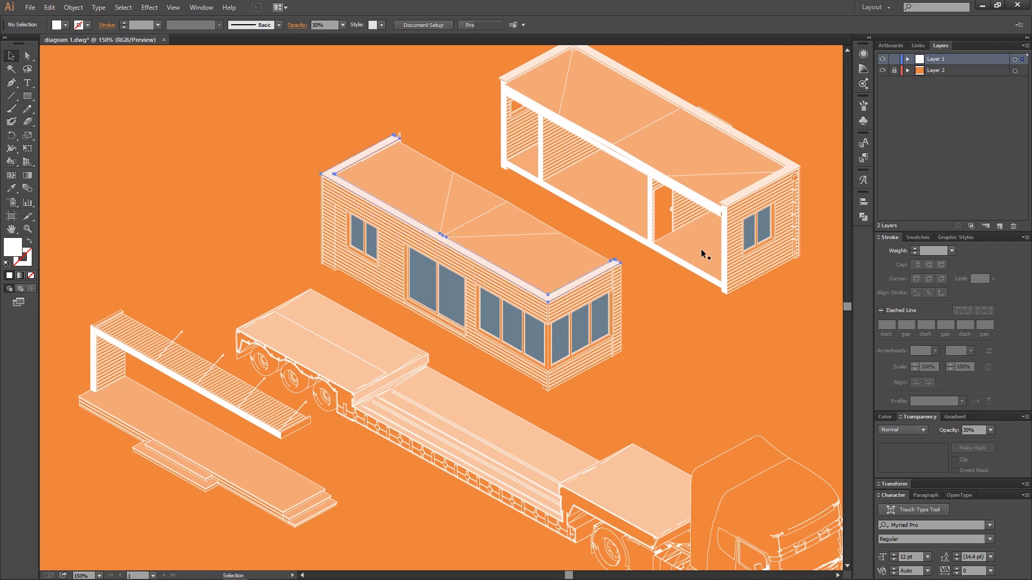
pyautogui.keyDown('shift'); pyautogui.click(746, 191); pyautogui.keyUp('shift')
pyautogui.click(991, 430)
pyautogui.click(1003, 514)
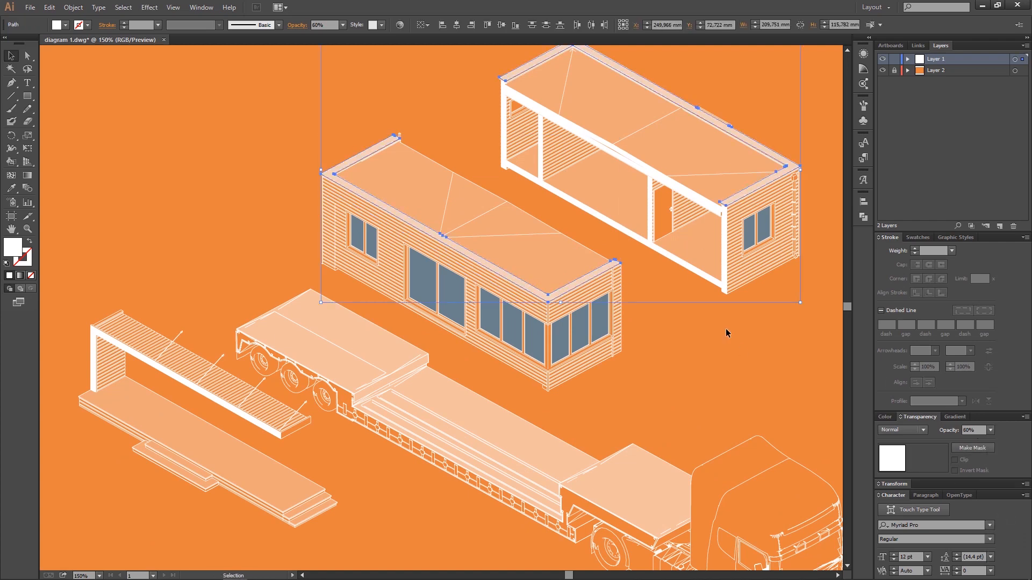
pyautogui.click(741, 349)
# Set the opacity of the roof surfaces on both modules to 40%, leaving them ungrouped.
pyautogui.scroll(1, 711, 311)
pyautogui.scroll(2, 639, 243)
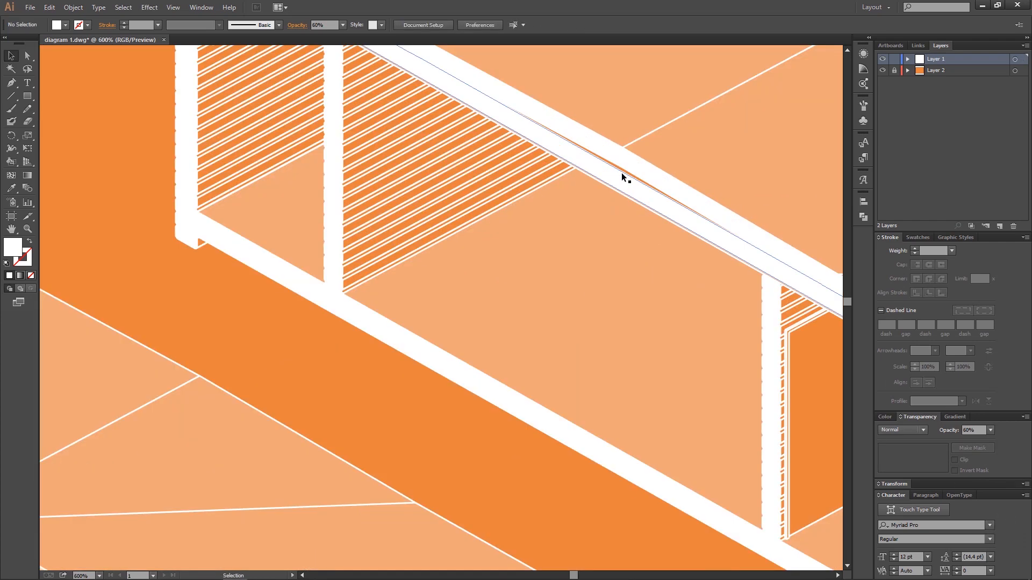
pyautogui.scroll(-5, 621, 173)
pyautogui.scroll(2, 561, 351)
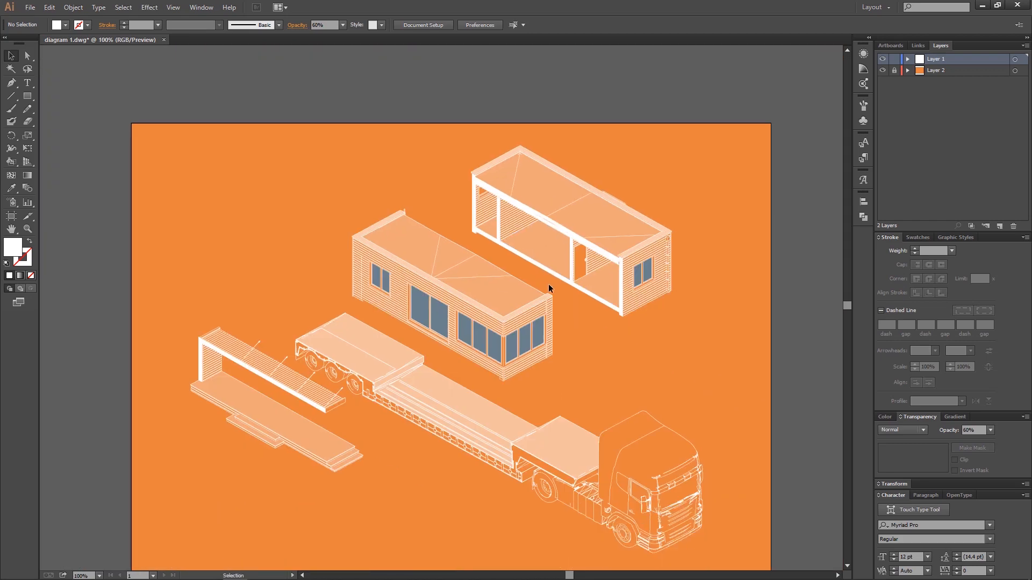
pyautogui.click(491, 293)
pyautogui.keyDown('shift'); pyautogui.click(566, 127); pyautogui.keyUp('shift')
pyautogui.keyDown('shift'); pyautogui.click(680, 231); pyautogui.keyUp('shift')
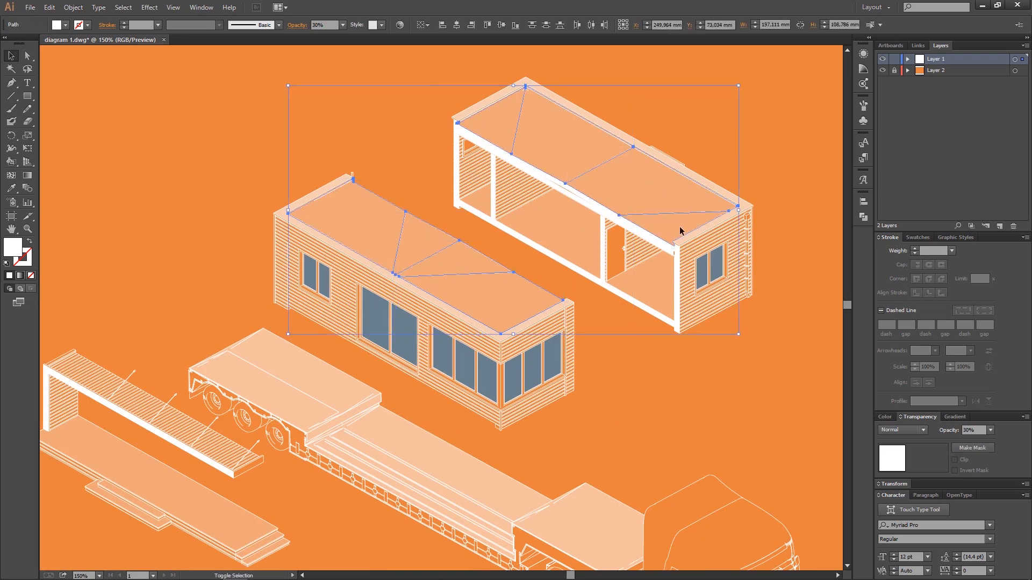
pyautogui.hotkey('ctrl', 'g')
pyautogui.click(990, 431)
pyautogui.click(990, 430)
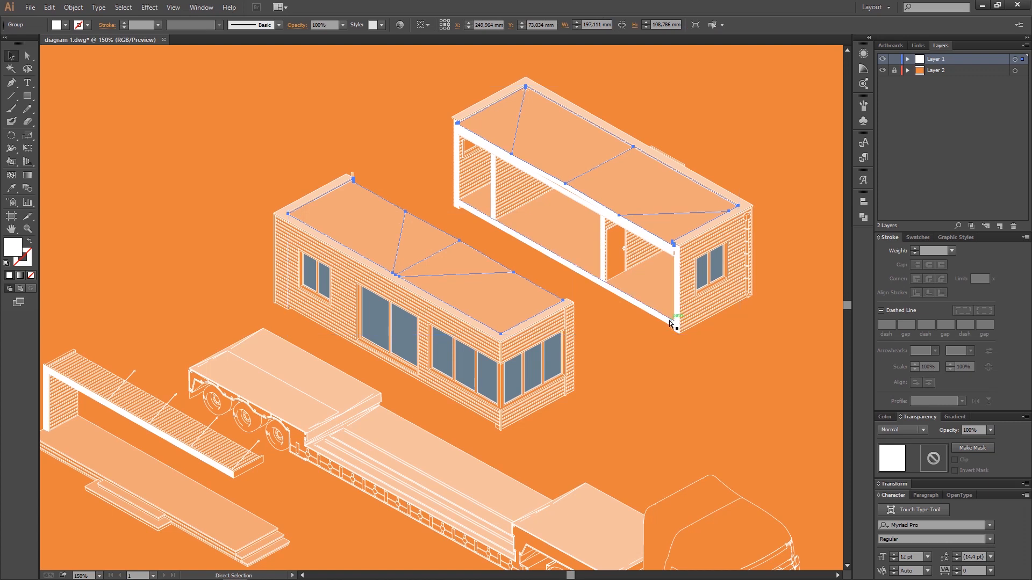
pyautogui.hotkey('ctrl', 'z')
pyautogui.click(990, 431)
pyautogui.click(1002, 490)
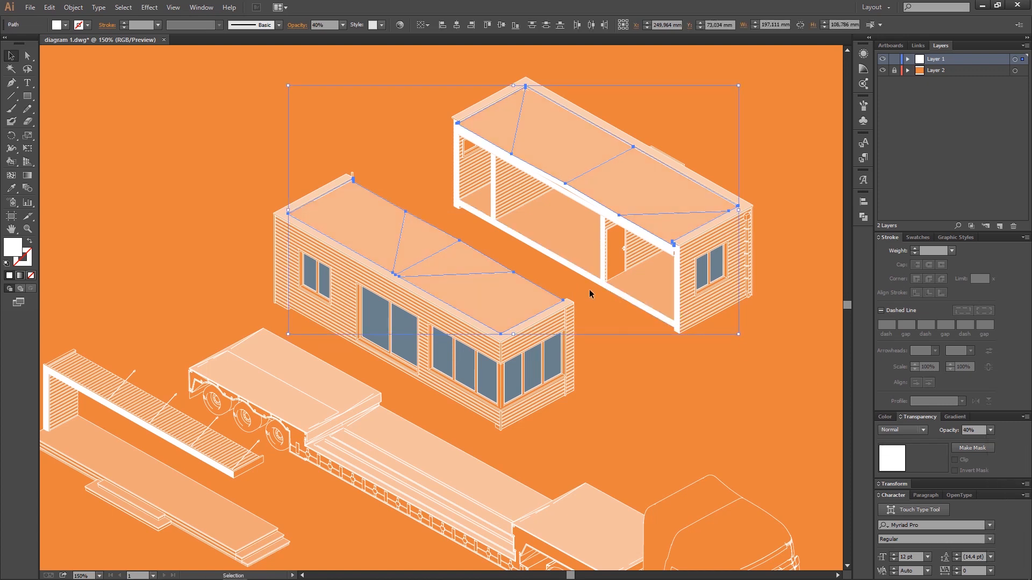
pyautogui.click(553, 308)
pyautogui.keyDown('shift'); pyautogui.click(701, 229); pyautogui.keyUp('shift')
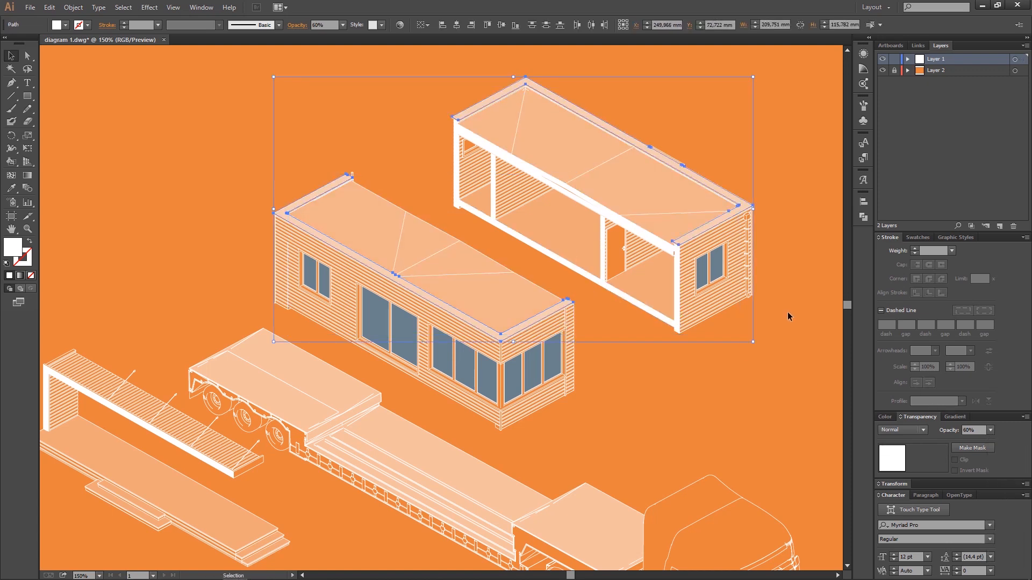
pyautogui.click(788, 312)
# Set the opacity of the white front beam and post of the canopy above the deck to 20%.
pyautogui.scroll(-1, 662, 316)
pyautogui.moveTo(653, 364); pyautogui.dragTo(662, 337)
pyautogui.scroll(3, 279, 346)
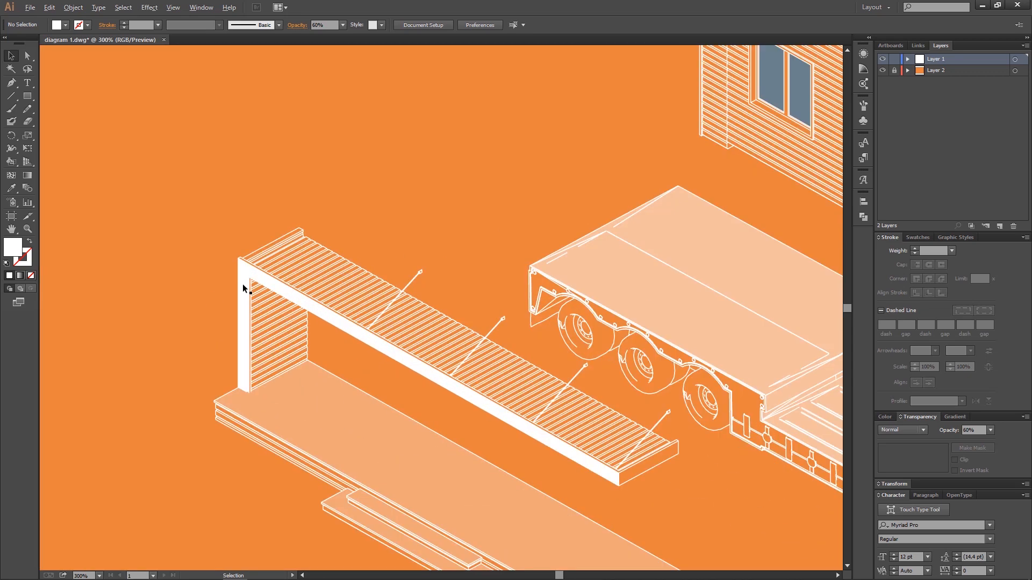
pyautogui.click(243, 286)
pyautogui.click(991, 430)
pyautogui.click(1003, 489)
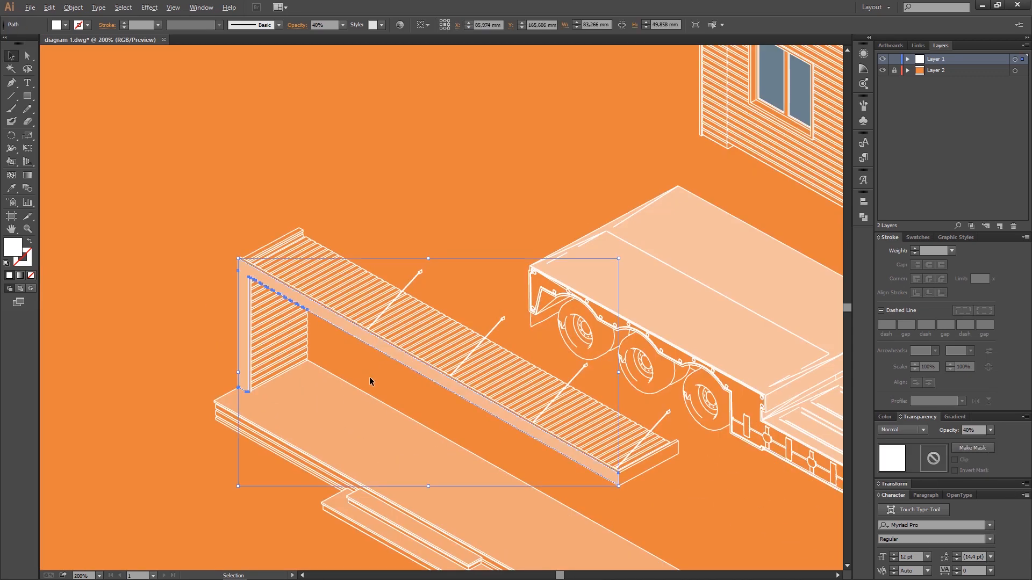
pyautogui.scroll(-1, 370, 379)
pyautogui.click(991, 430)
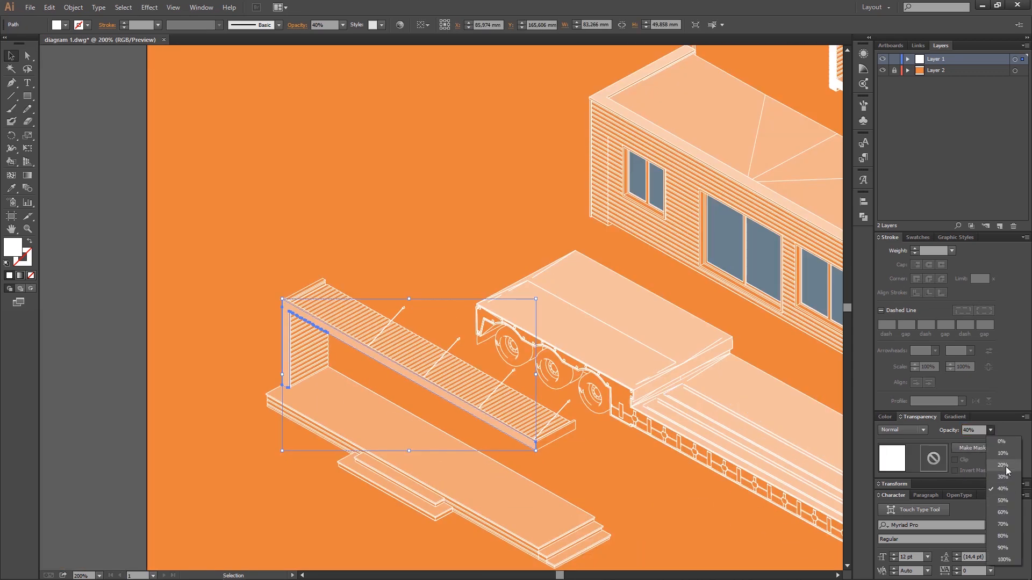
pyautogui.click(1003, 465)
pyautogui.click(455, 257)
# Review the fill transparency across the modules, canopy, deck and truck in the whole diagram.
pyautogui.scroll(-2, 455, 257)
pyautogui.moveTo(612, 348); pyautogui.dragTo(491, 369)
pyautogui.scroll(1, 568, 344)
pyautogui.moveTo(612, 352); pyautogui.dragTo(595, 359)
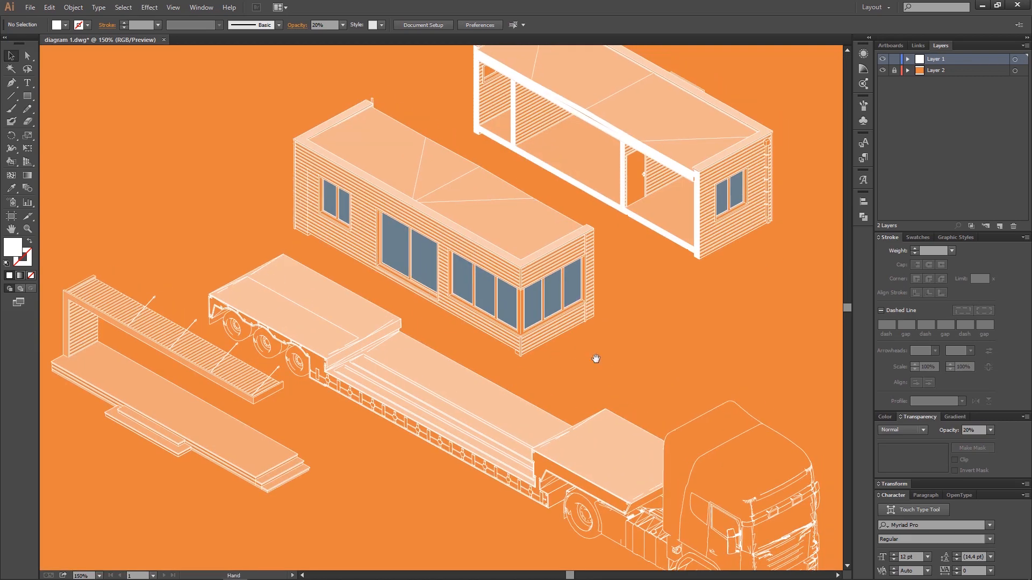
pyautogui.scroll(-1, 585, 320)
pyautogui.scroll(1, 583, 318)
pyautogui.scroll(-1, 573, 311)
pyautogui.moveTo(620, 309); pyautogui.dragTo(622, 338)
pyautogui.scroll(1, 481, 222)
pyautogui.scroll(-1, 479, 224)
pyautogui.moveTo(573, 289); pyautogui.dragTo(566, 272)
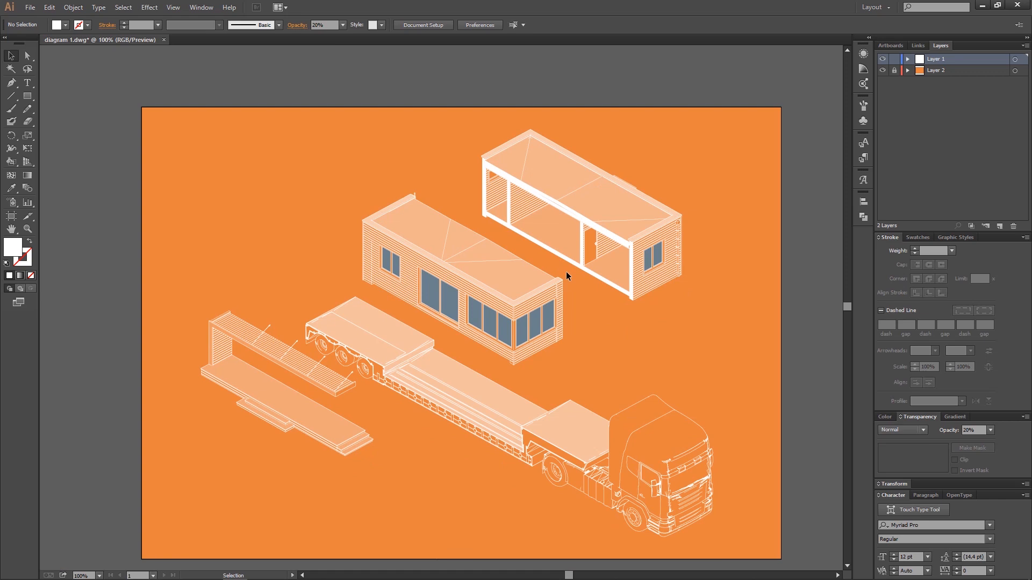
pyautogui.scroll(1, 518, 338)
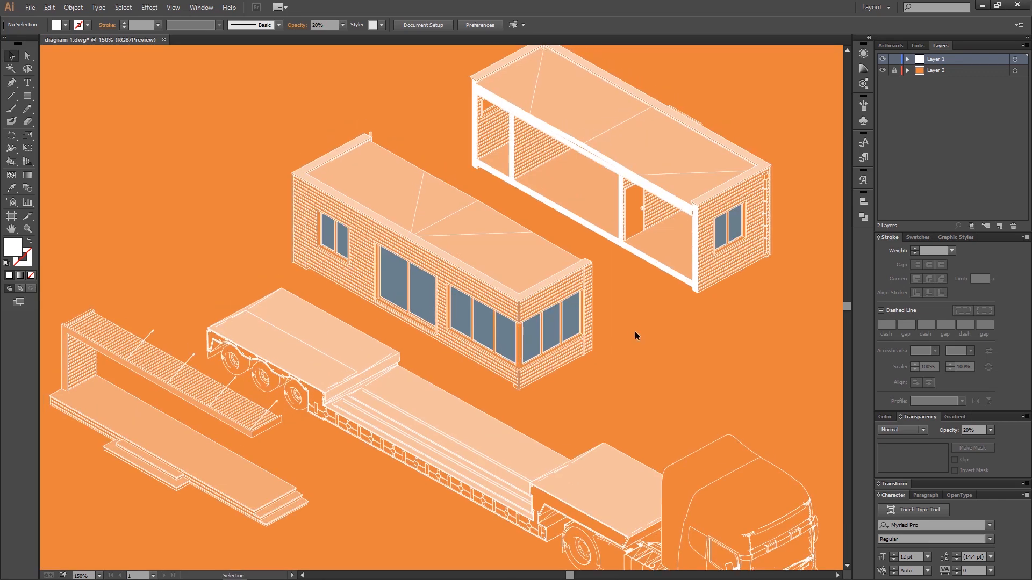
# On a new top layer with Layer 1 locked, draw a straight Pen line joining the back-left roof corners of the two modules.
pyautogui.scroll(-1, 588, 318)
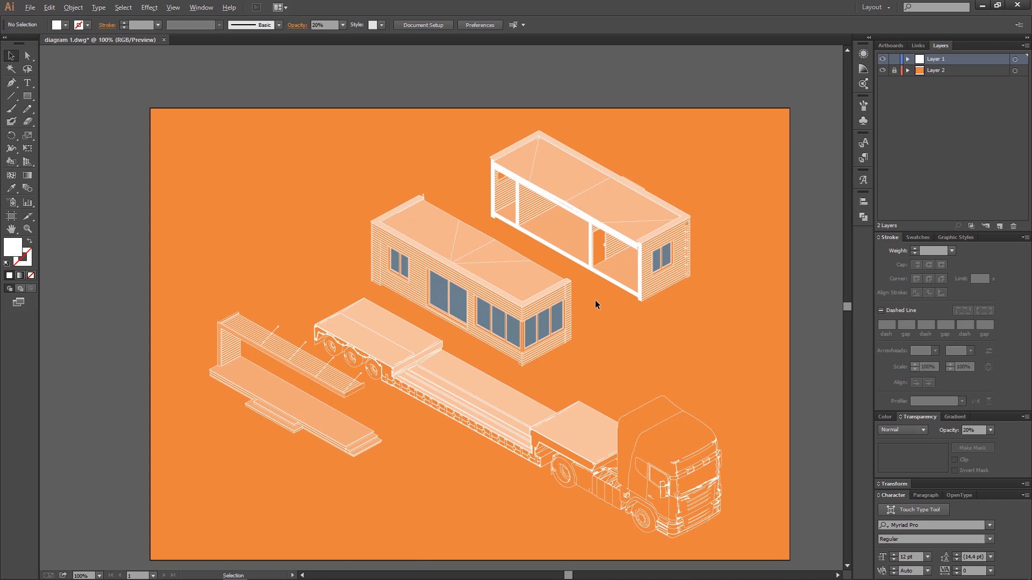
pyautogui.scroll(1, 595, 301)
pyautogui.moveTo(595, 300); pyautogui.dragTo(619, 322)
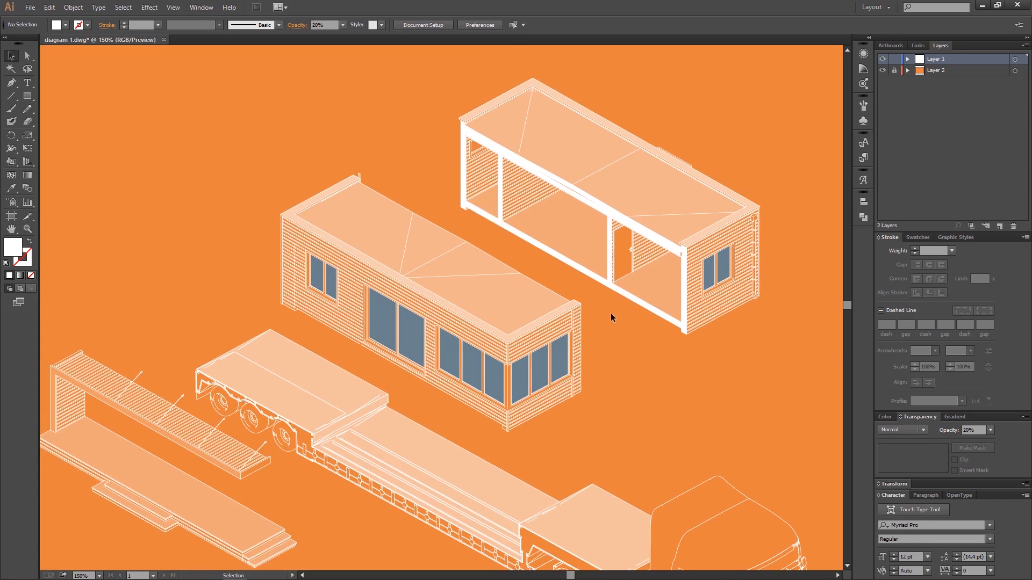
pyautogui.scroll(1, 438, 138)
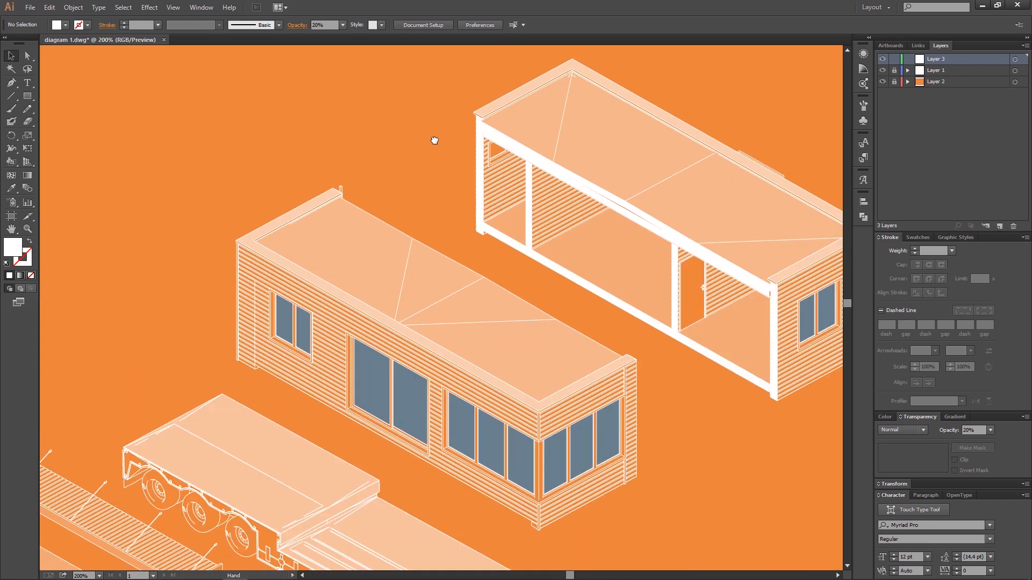
pyautogui.click(11, 83)
pyautogui.scroll(2, 269, 232)
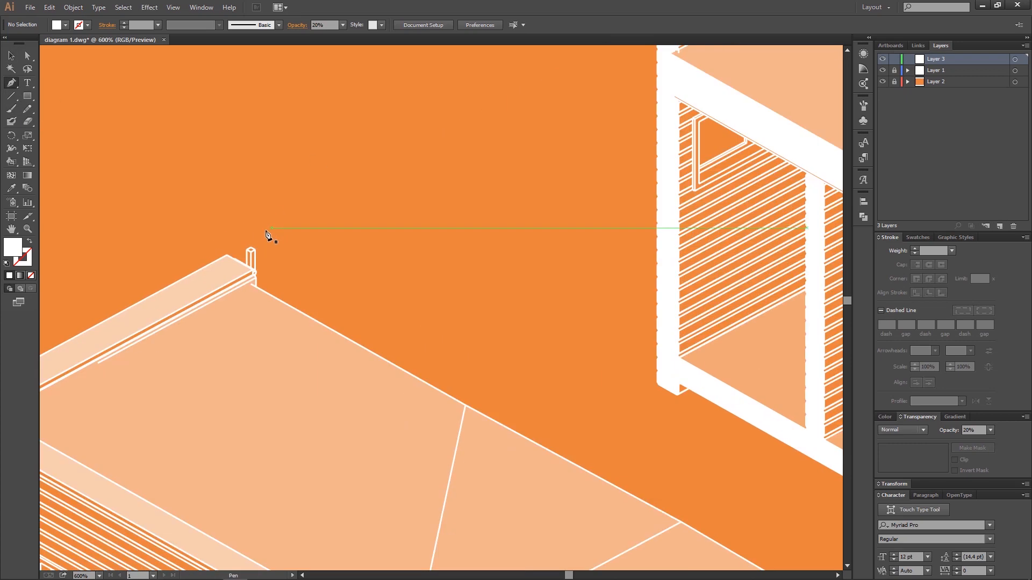
pyautogui.click(204, 293)
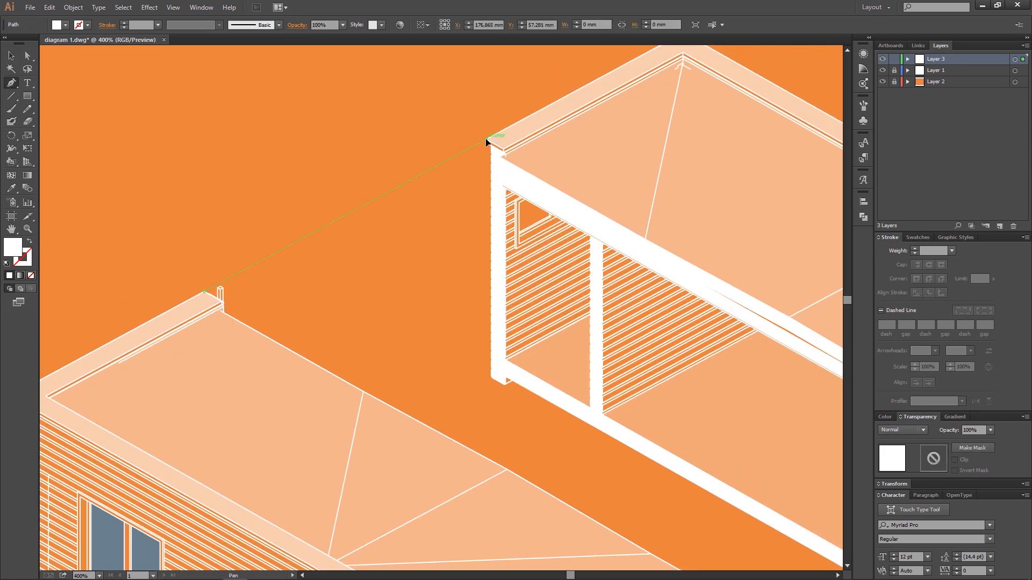
pyautogui.click(486, 141)
# Give the connecting line no fill and a 0.5 pt white stroke with round caps and joins, dashed with 12 pt dashes and 5 pt gaps.
pyautogui.click(29, 242)
pyautogui.scroll(-1, 435, 257)
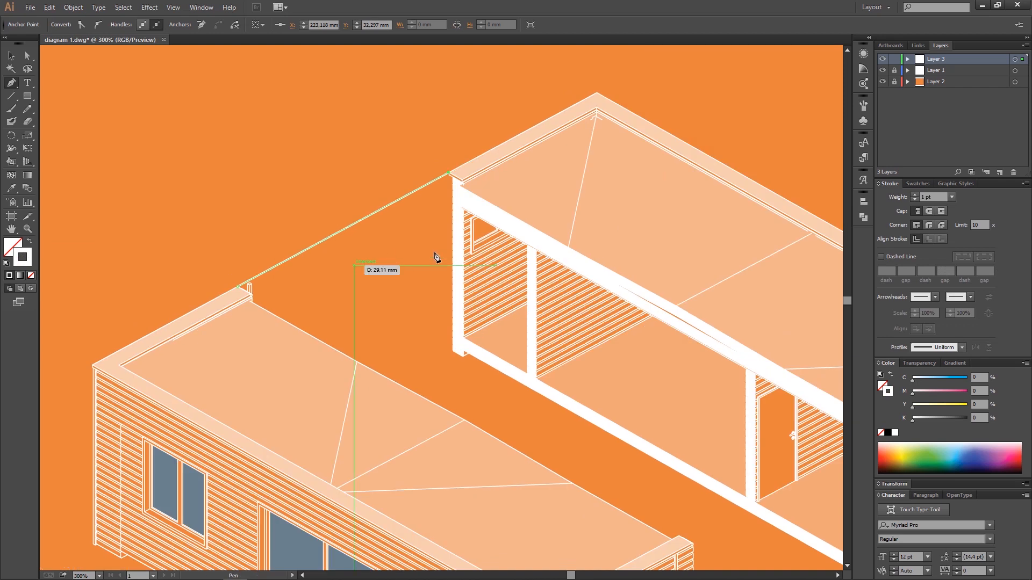
pyautogui.write('0,5')
pyautogui.press('Return')
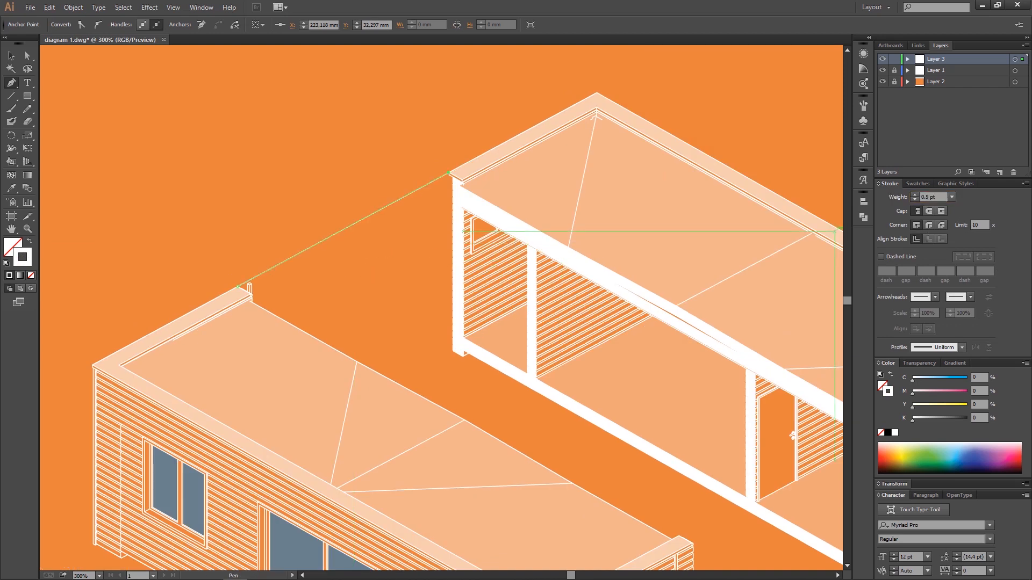
pyautogui.click(928, 211)
pyautogui.click(928, 225)
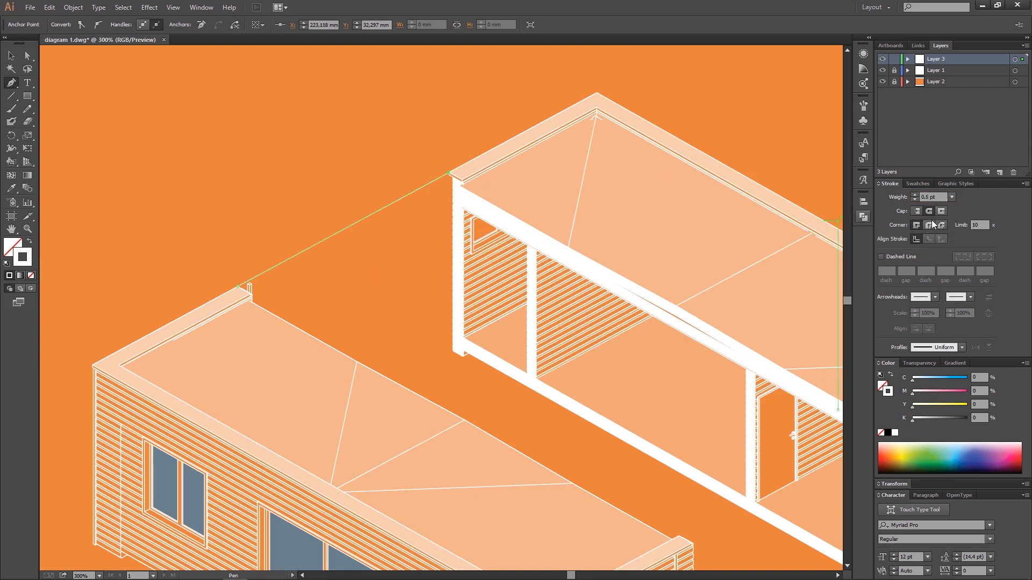
pyautogui.click(881, 257)
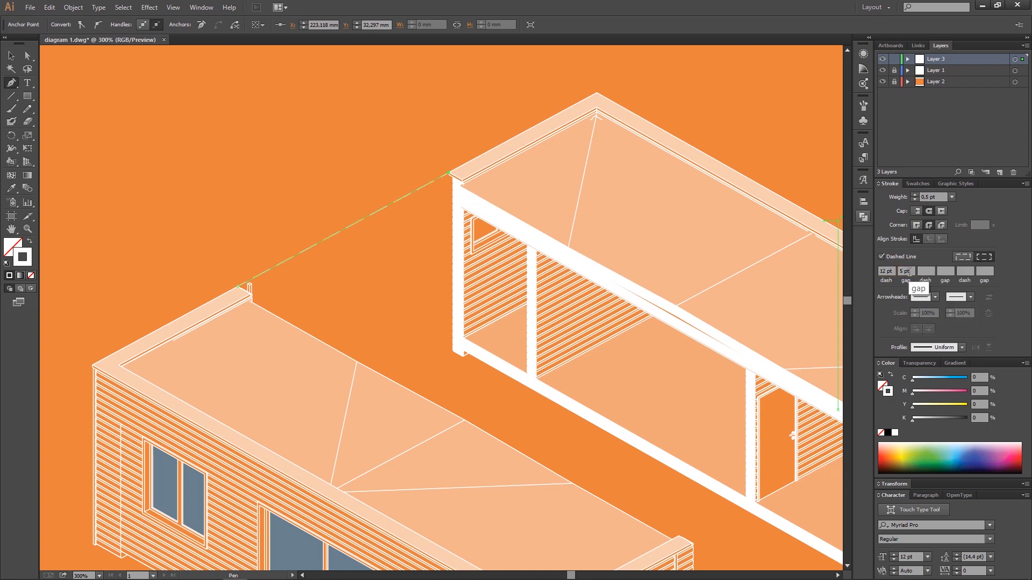
pyautogui.click(11, 56)
pyautogui.click(460, 240)
pyautogui.scroll(-3, 471, 249)
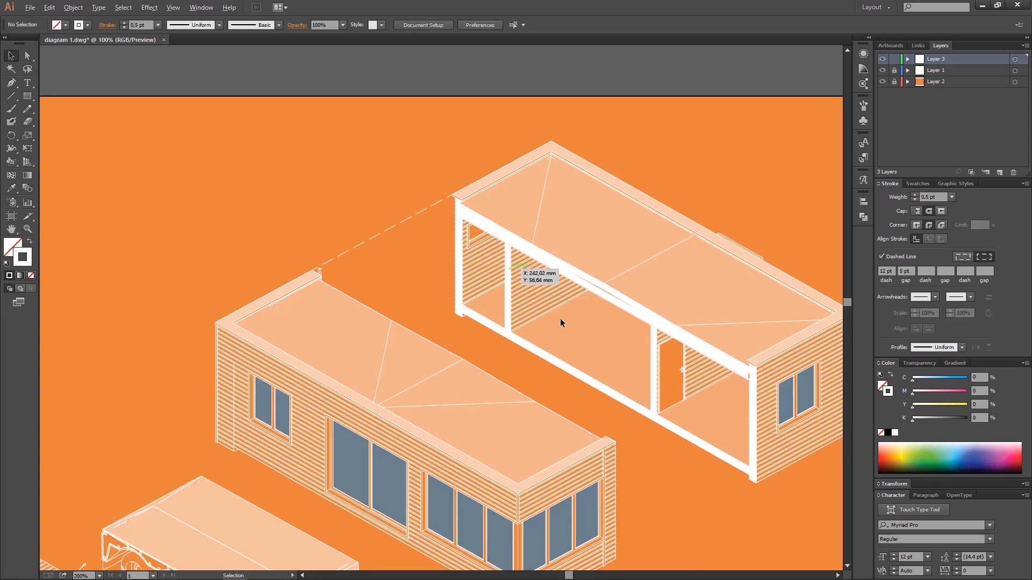
# Copy the dashed line so it joins the right-hand roof corners of the two modules.
pyautogui.scroll(1, 442, 164)
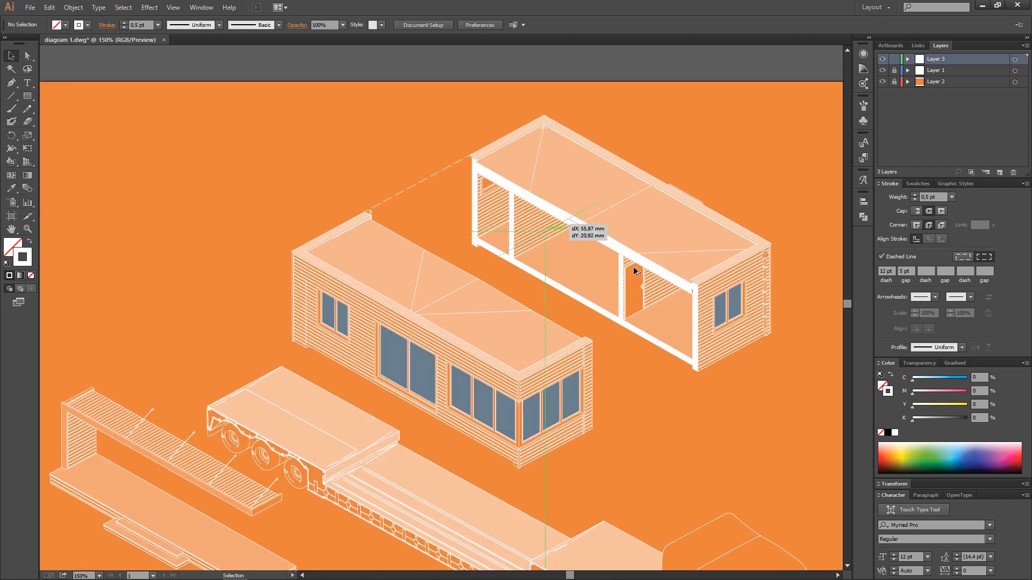
pyautogui.moveTo(633, 267); pyautogui.dragTo(672, 317)
pyautogui.scroll(4, 608, 354)
pyautogui.moveTo(624, 341); pyautogui.dragTo(567, 292)
pyautogui.scroll(-4, 570, 364)
pyautogui.click(637, 407)
# Copy the right-hand dashed line down so it joins the bottom corners of the two modules.
pyautogui.scroll(2, 645, 347)
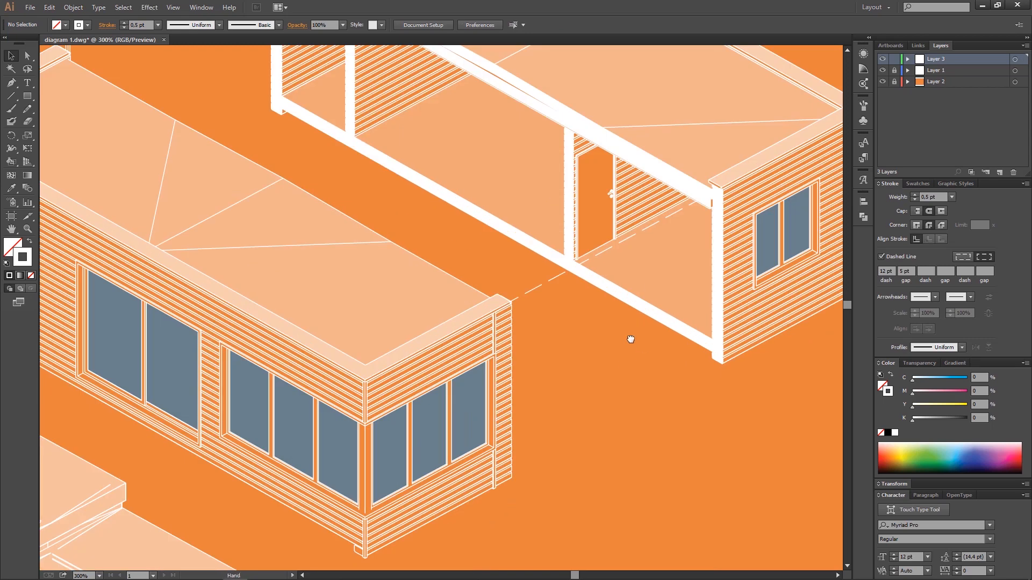
pyautogui.moveTo(644, 347); pyautogui.dragTo(505, 258)
pyautogui.moveTo(410, 191); pyautogui.dragTo(356, 414)
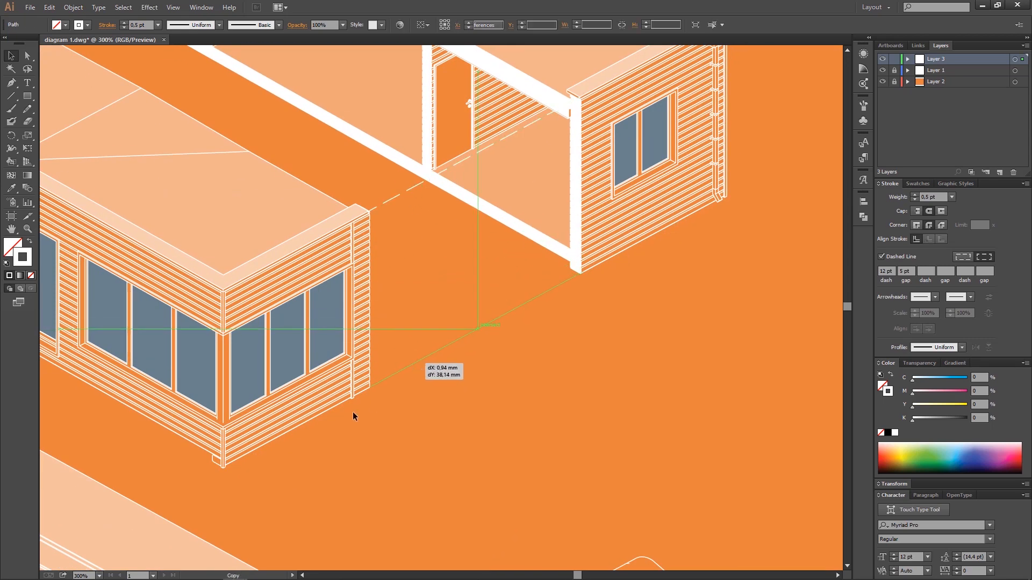
pyautogui.scroll(5, 356, 415)
pyautogui.moveTo(495, 245); pyautogui.dragTo(482, 252)
pyautogui.scroll(-4, 474, 348)
# Set the blending mode of all three dashed connecting lines to Difference.
pyautogui.scroll(-5, 474, 348)
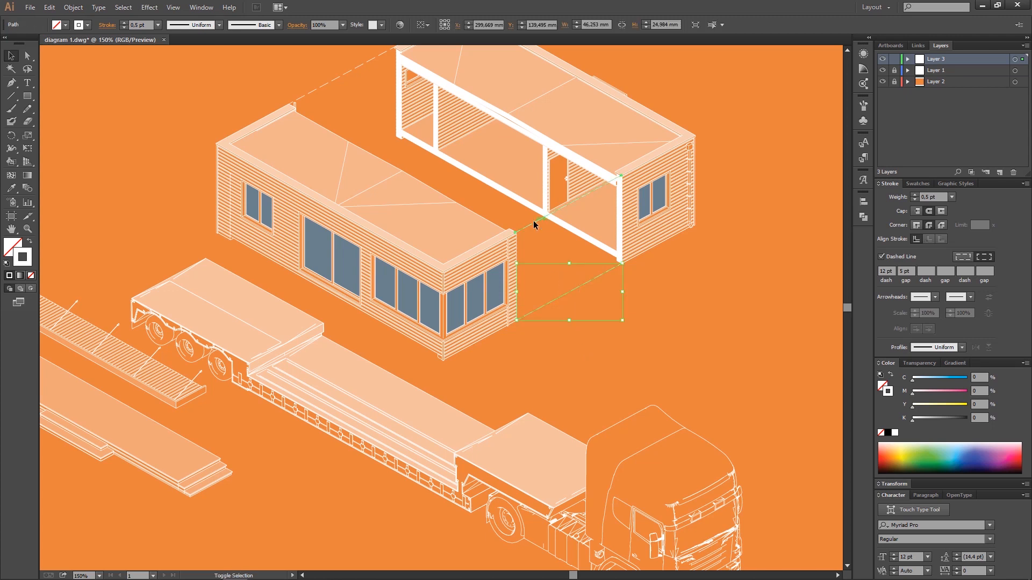
pyautogui.keyDown('shift'); pyautogui.click(535, 222); pyautogui.keyUp('shift')
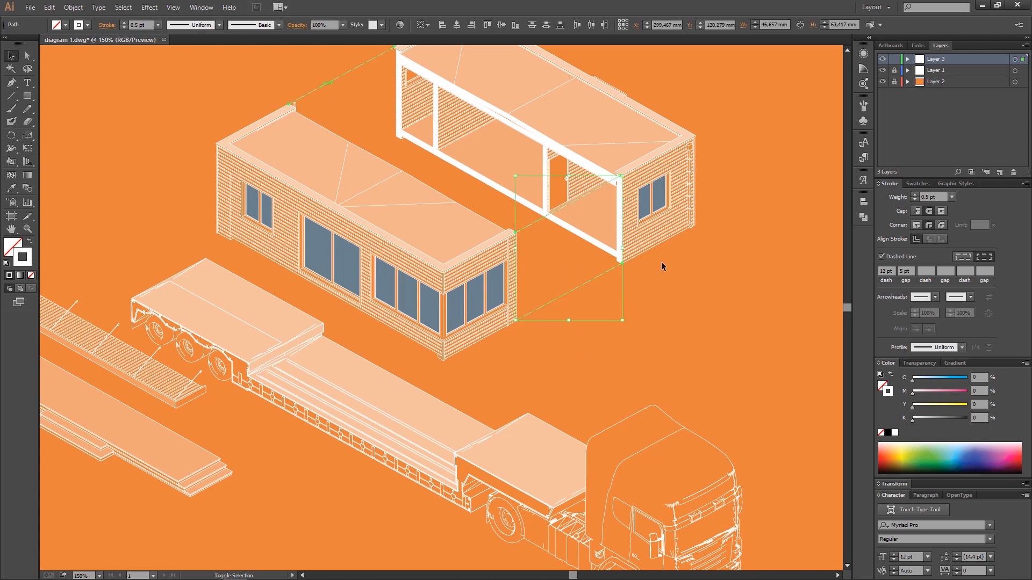
pyautogui.click(920, 362)
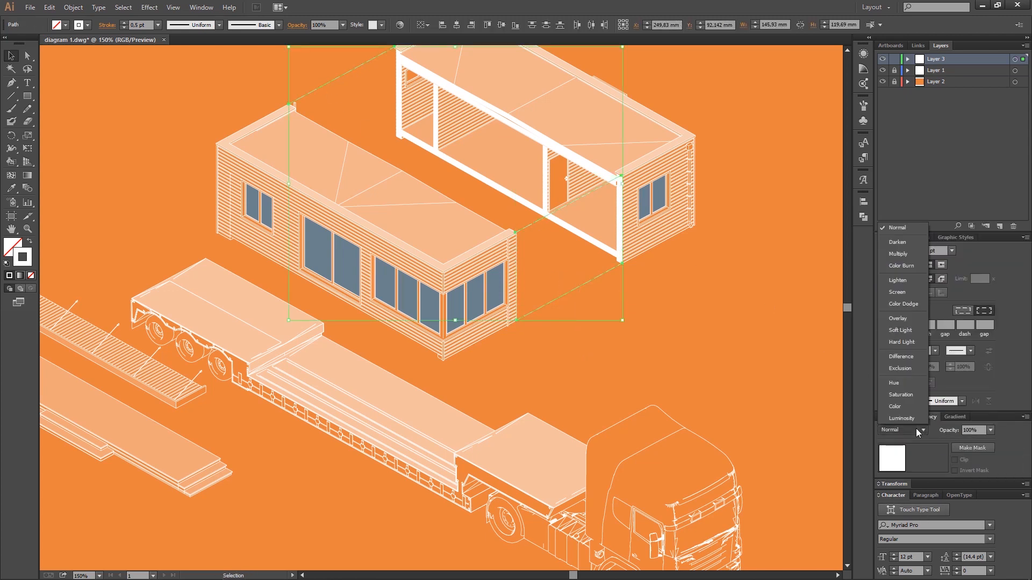
pyautogui.click(717, 260)
pyautogui.scroll(2, 502, 259)
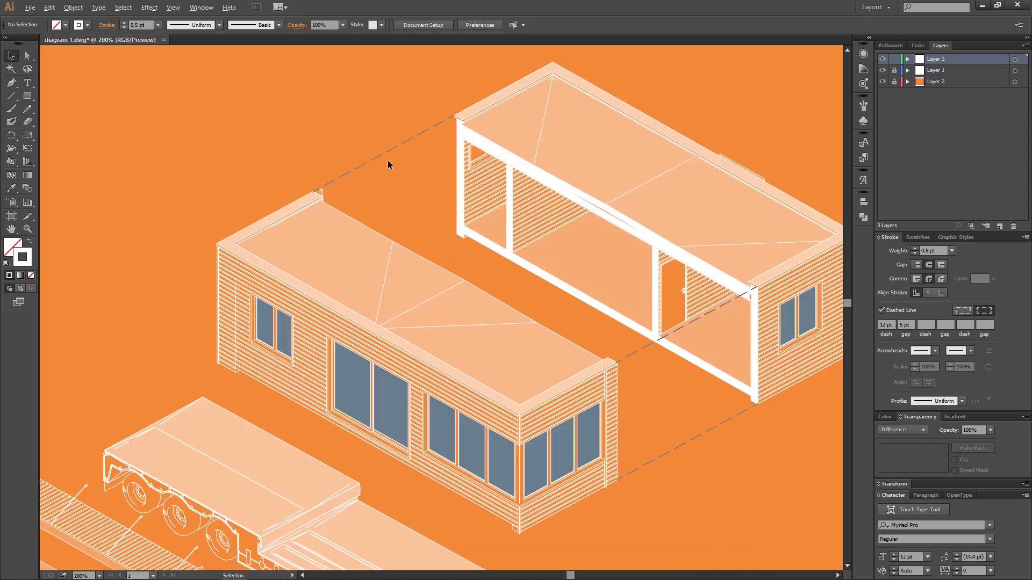
pyautogui.scroll(2, 626, 377)
pyautogui.moveTo(619, 379); pyautogui.dragTo(625, 322)
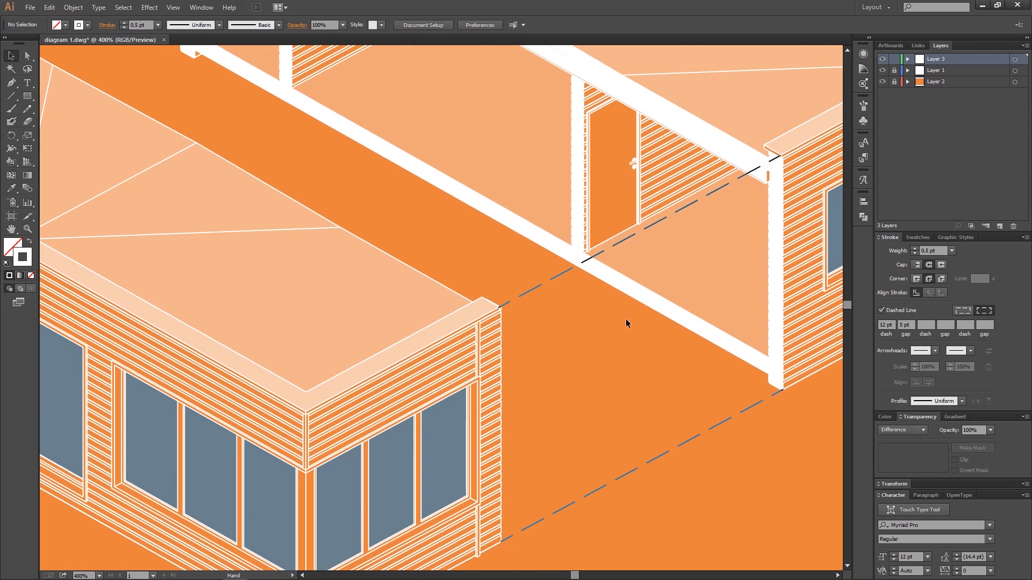
pyautogui.click(649, 372)
pyautogui.scroll(-1, 366, 183)
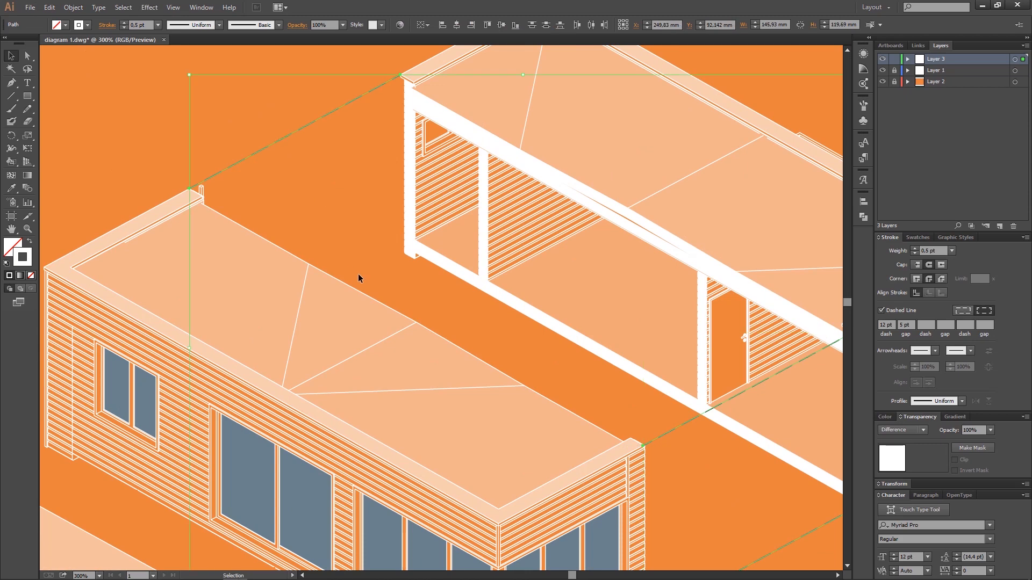
pyautogui.click(306, 494)
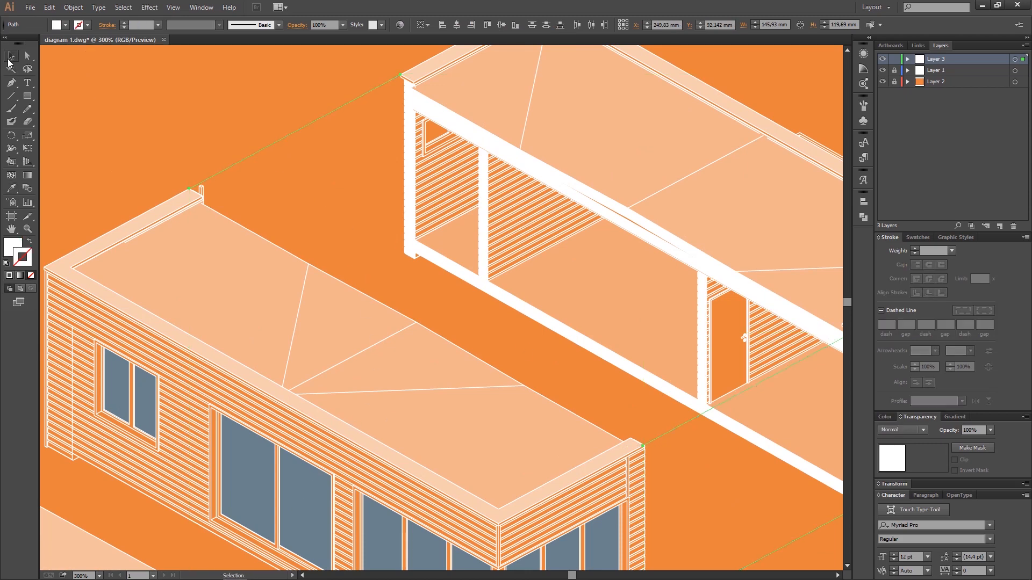
pyautogui.click(27, 56)
pyautogui.click(663, 357)
pyautogui.moveTo(687, 424); pyautogui.dragTo(575, 345)
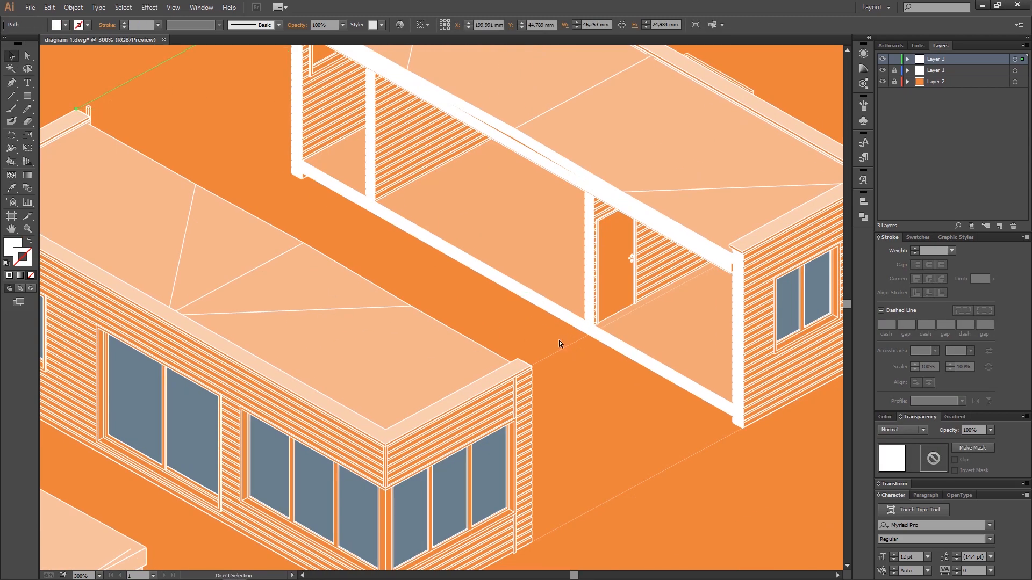
pyautogui.hotkey('ctrl', 'z')
pyautogui.hotkey('ctrl', 'z')
# Copy the lower dashed line to the bottom front corner of the front module, running towards the deck.
pyautogui.scroll(-5, 598, 383)
pyautogui.hscroll(-2, 561, 353)
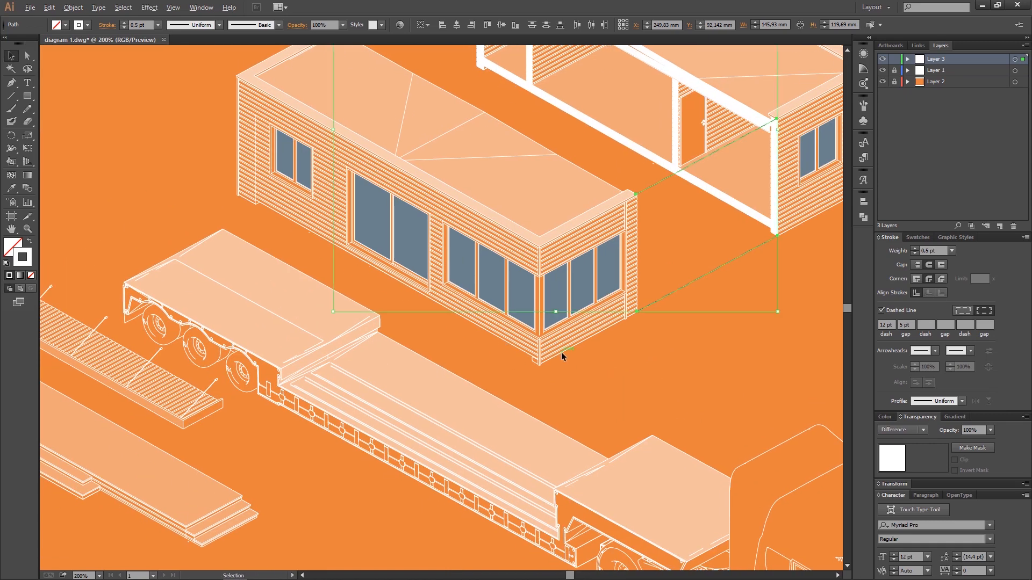
pyautogui.scroll(-1, 561, 353)
pyautogui.click(687, 315)
pyautogui.moveTo(686, 286); pyautogui.dragTo(463, 402)
pyautogui.scroll(3, 465, 401)
pyautogui.moveTo(579, 357); pyautogui.dragTo(597, 329)
# Extend the copied dashed line across the trailer to the deck's right end corner, about 93 mm wide and 50 mm high.
pyautogui.scroll(-2, 598, 329)
pyautogui.moveTo(658, 358); pyautogui.dragTo(703, 326)
pyautogui.moveTo(533, 356); pyautogui.dragTo(397, 462)
pyautogui.scroll(5, 396, 463)
pyautogui.moveTo(401, 358); pyautogui.dragTo(392, 355)
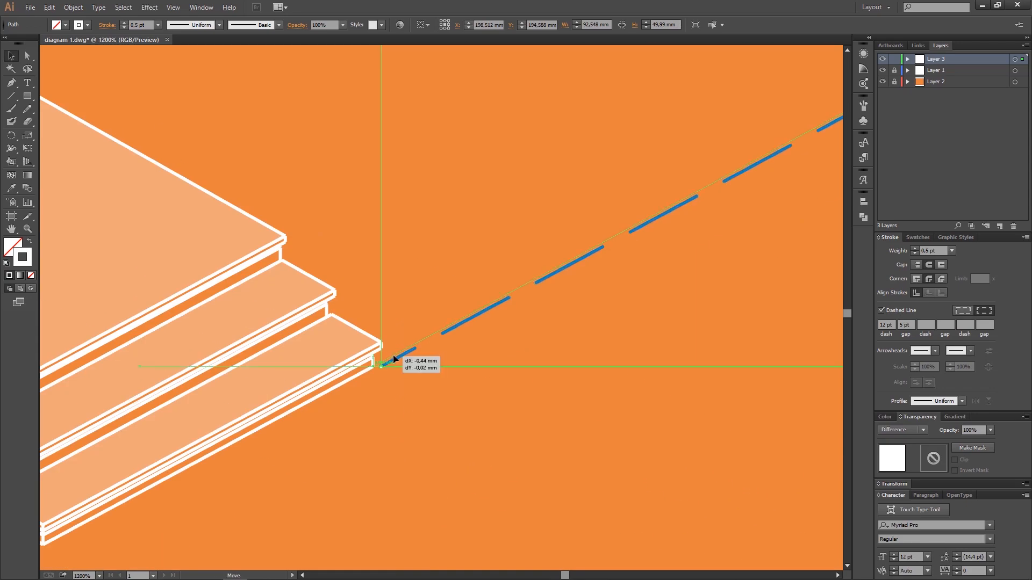
pyautogui.click(374, 421)
pyautogui.scroll(-4, 716, 230)
pyautogui.scroll(2, 638, 290)
pyautogui.scroll(-5, 639, 288)
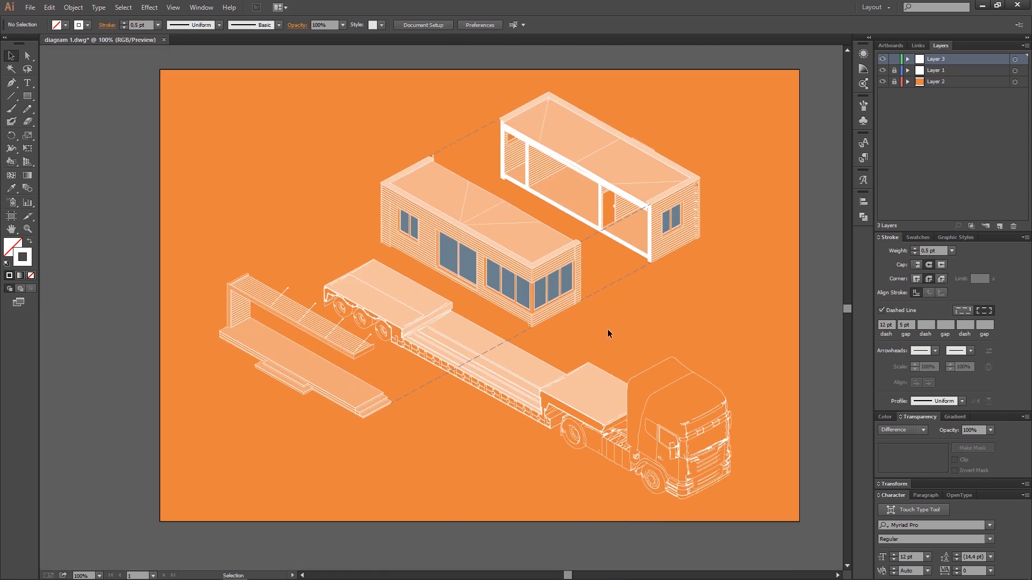
# Copy the long dashed line so it runs from the canopy's right end corner to the front module.
pyautogui.scroll(2, 362, 341)
pyautogui.click(446, 447)
pyautogui.moveTo(428, 368); pyautogui.dragTo(409, 286)
pyautogui.scroll(3, 396, 364)
pyautogui.scroll(-2, 613, 223)
# Copy the long dashed line so it runs from the canopy's back-left corner to the front module.
pyautogui.moveTo(613, 223); pyautogui.dragTo(708, 472)
pyautogui.moveTo(518, 498); pyautogui.dragTo(175, 307)
pyautogui.scroll(2, 173, 299)
pyautogui.scroll(-2, 272, 336)
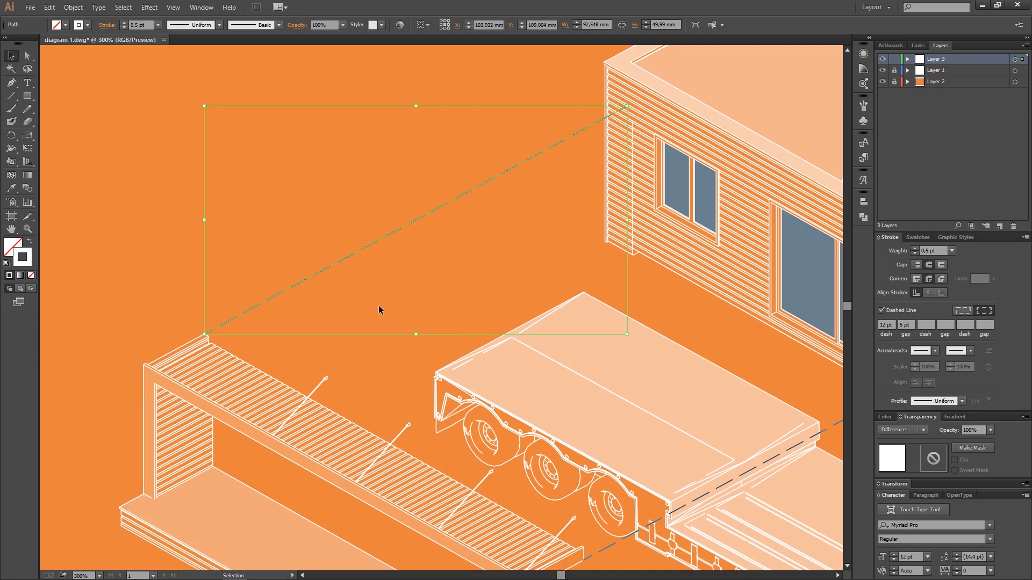
pyautogui.click(124, 328)
# Copy the canopy's dashed line down to the deck corner at the base of the slatted wall.
pyautogui.scroll(2, 259, 329)
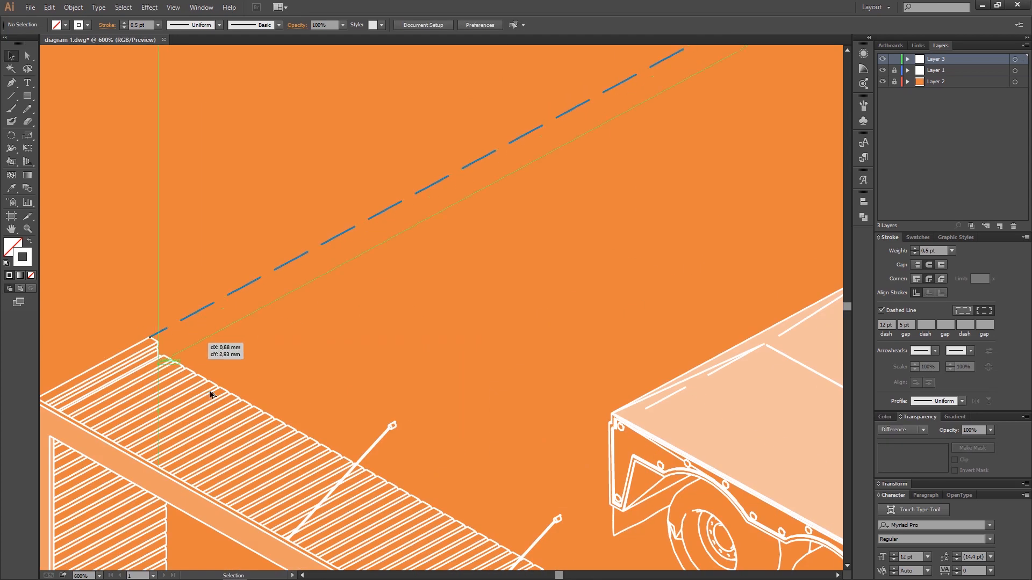
pyautogui.moveTo(250, 518); pyautogui.dragTo(314, 288)
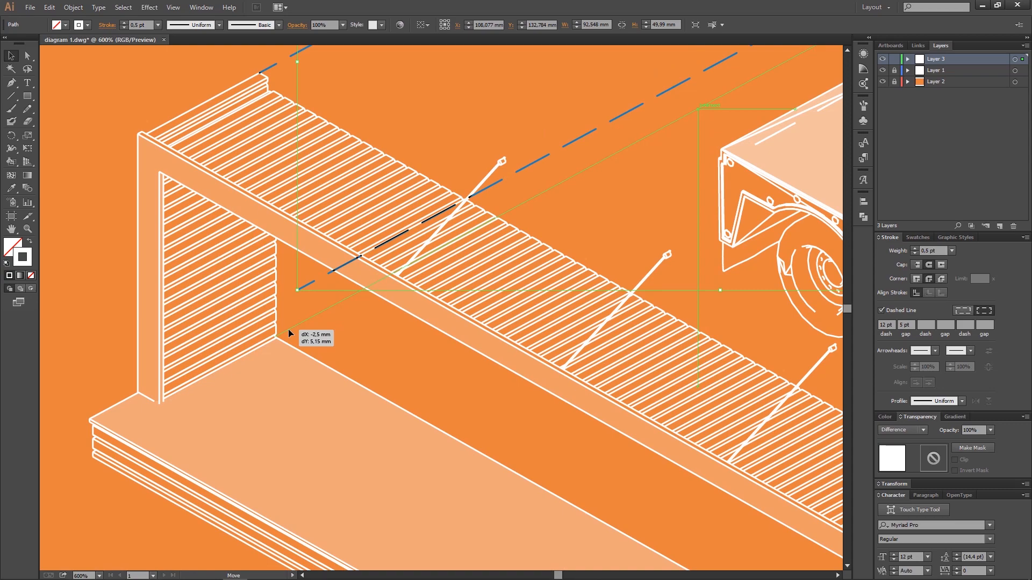
pyautogui.scroll(-2, 288, 329)
pyautogui.scroll(-2, 352, 262)
pyautogui.click(352, 262)
pyautogui.scroll(-2, 576, 357)
pyautogui.scroll(5, 249, 338)
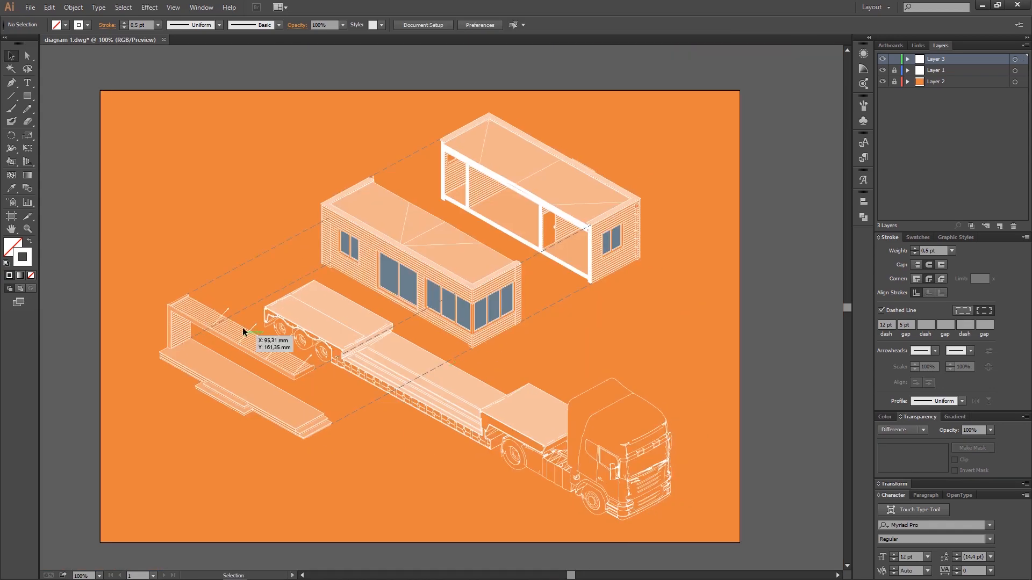
# Cut the deck corner's dashed line with the Scissors tool at both edges of the canopy it crosses.
pyautogui.moveTo(165, 427); pyautogui.dragTo(399, 305)
pyautogui.hotkey('ctrl', 'z')
pyautogui.press('c')
pyautogui.scroll(1, 335, 338)
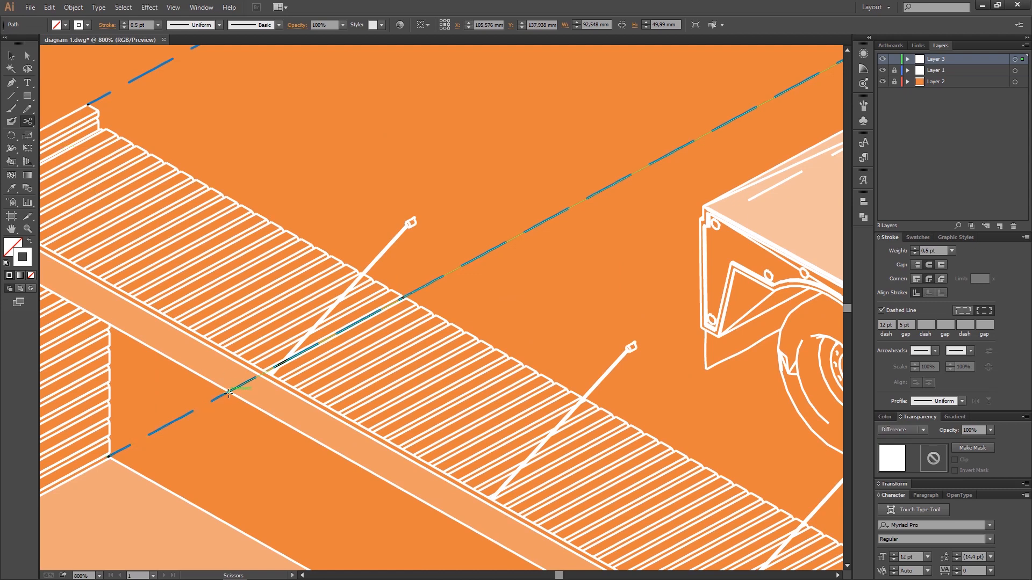
pyautogui.click(405, 297)
pyautogui.press('Return')
pyautogui.scroll(5, 397, 287)
pyautogui.click(396, 287)
pyautogui.scroll(-4, 398, 290)
# Delete the cut segment of the dashed line that overlaps the canopy.
pyautogui.press('v')
pyautogui.click(177, 427)
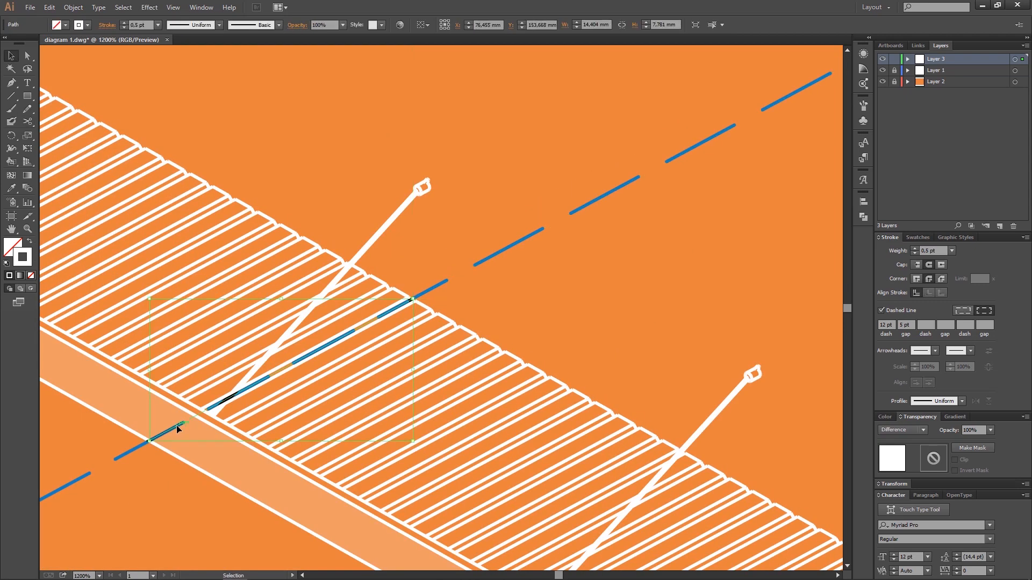
pyautogui.click(470, 318)
pyautogui.scroll(-4, 466, 320)
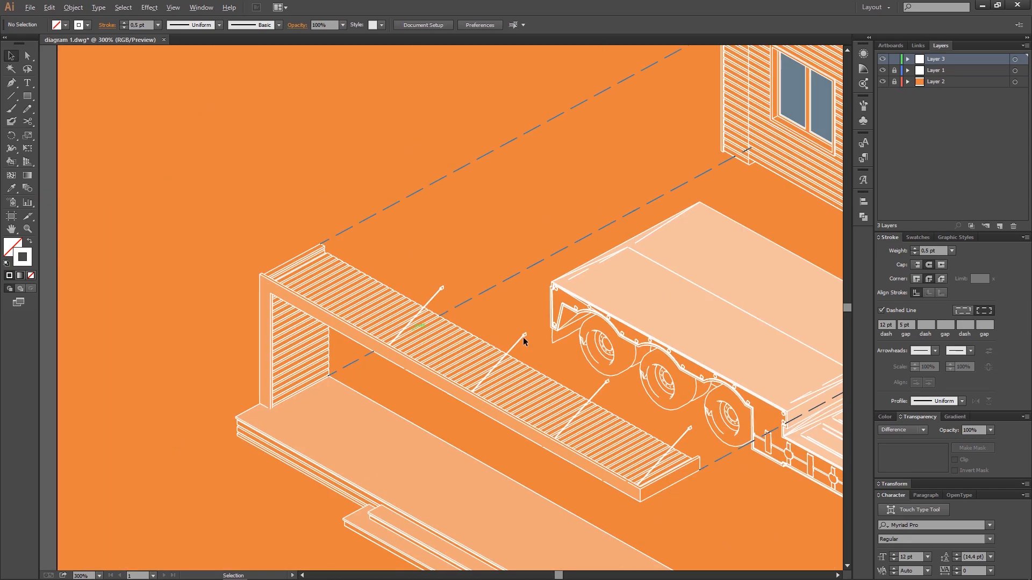
# Examine where the dashed connecting lines meet or cross the modules, trailer, canopy and deck.
pyautogui.scroll(-4, 524, 340)
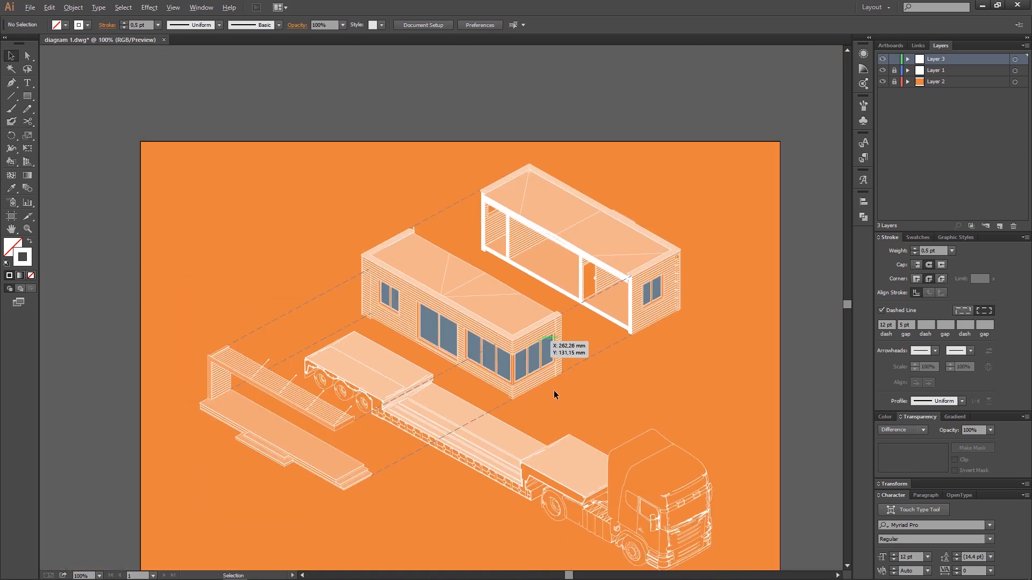
pyautogui.scroll(1, 340, 240)
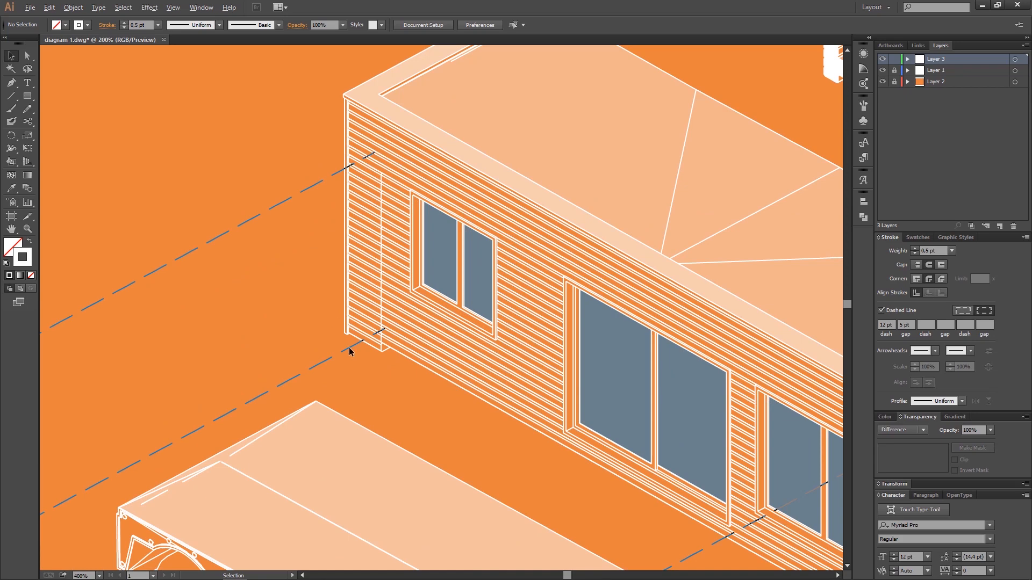
pyautogui.hotkey('ctrl', '-')
pyautogui.moveTo(552, 310); pyautogui.dragTo(457, 300)
pyautogui.moveTo(656, 376); pyautogui.dragTo(471, 331)
pyautogui.hotkey('ctrl', '-')
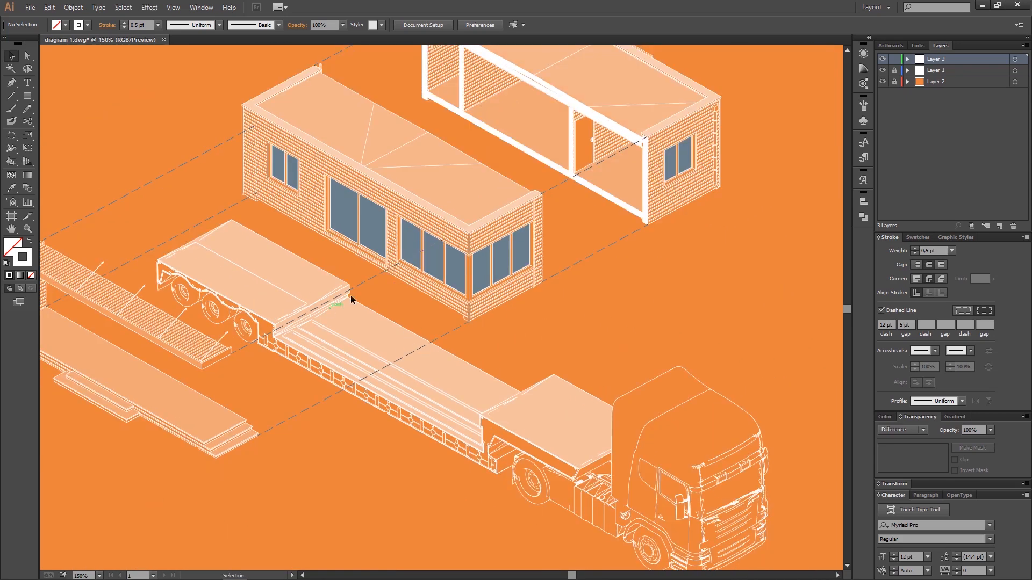
pyautogui.hotkey('ctrl', '+')
pyautogui.hotkey('ctrl', '+')
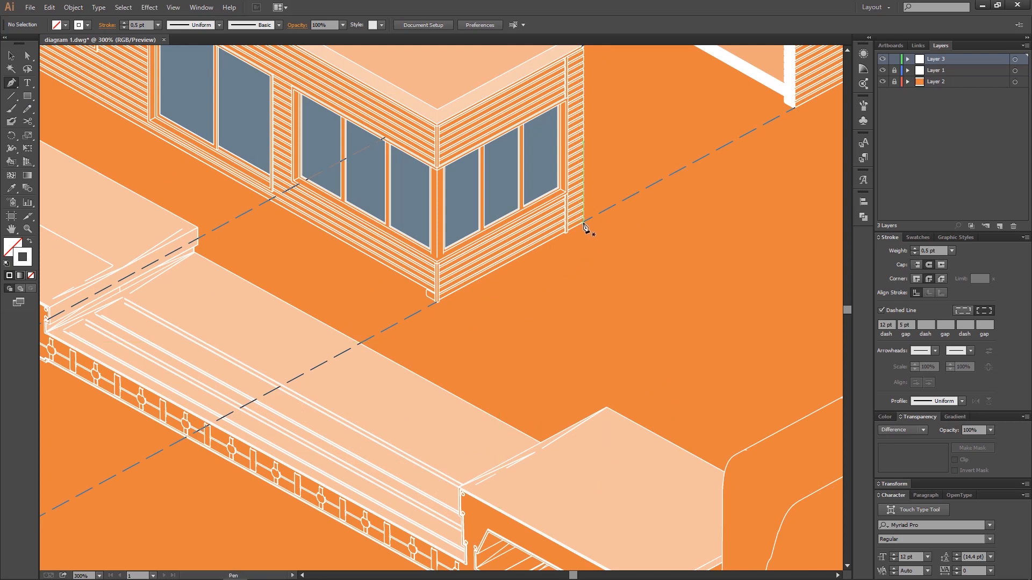
# Draw an unfilled triangle about 20 mm wide and 17 mm high in the empty area beside the module's front corner.
pyautogui.hotkey('ctrl', '-')
pyautogui.hotkey('ctrl', '-')
pyautogui.hotkey('ctrl', '+')
pyautogui.press('v')
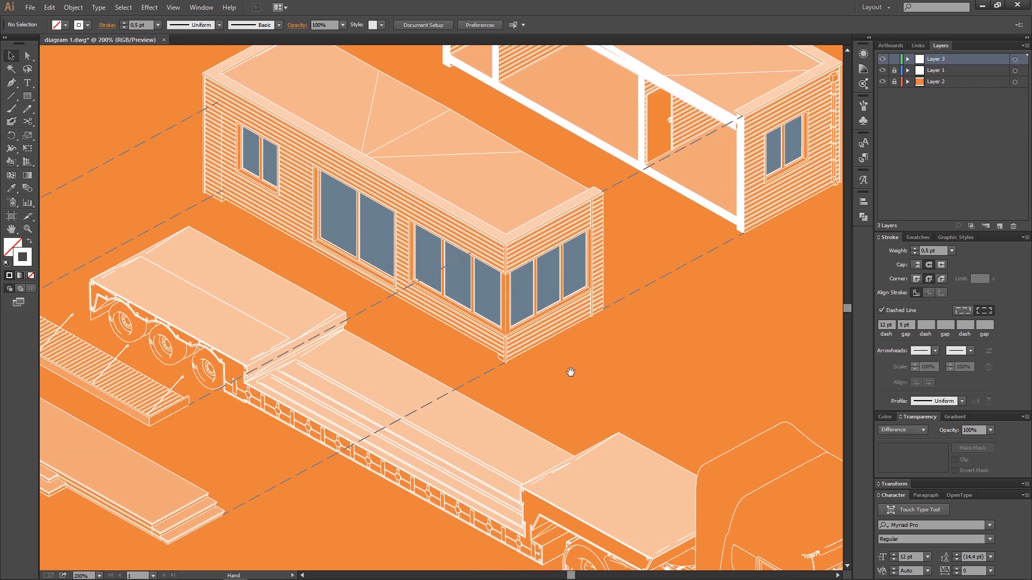
pyautogui.moveTo(571, 372); pyautogui.dragTo(534, 307)
pyautogui.scroll(1, 488, 327)
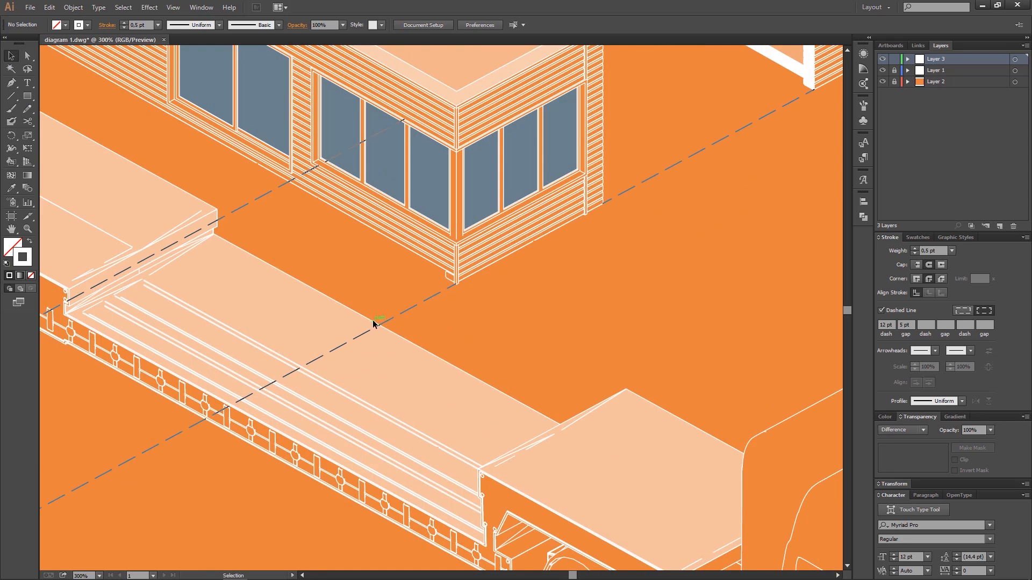
pyautogui.moveTo(27, 96); pyautogui.dragTo(102, 134)
pyautogui.moveTo(556, 306); pyautogui.dragTo(598, 325)
pyautogui.press('v')
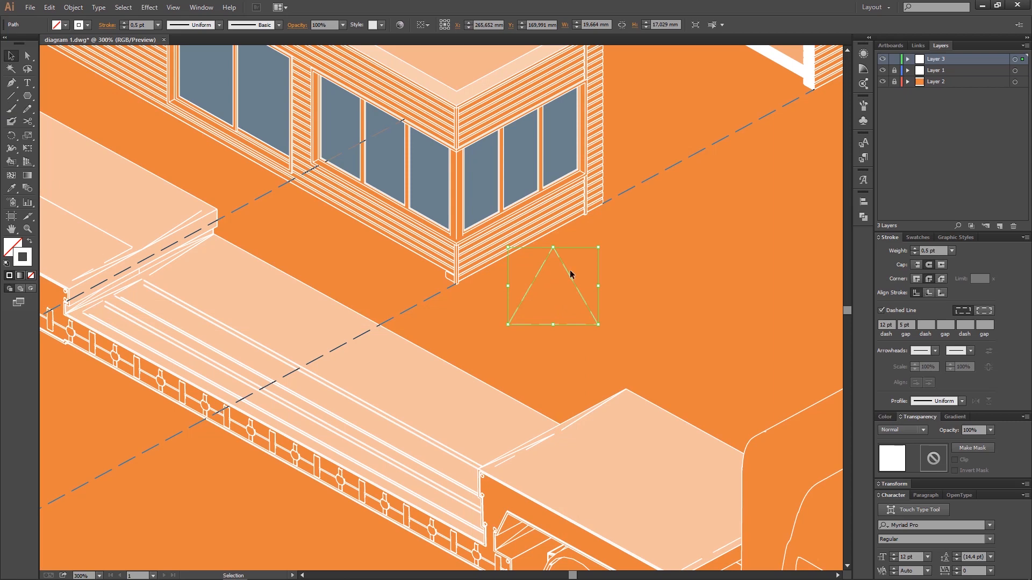
# Turn the triangle upside down and scale it down to about 11.6 by 10 mm beside the module's corner.
pyautogui.moveTo(603, 243); pyautogui.dragTo(503, 328)
pyautogui.moveTo(581, 281); pyautogui.dragTo(522, 347)
pyautogui.scroll(-1, 527, 327)
pyautogui.scroll(1, 475, 312)
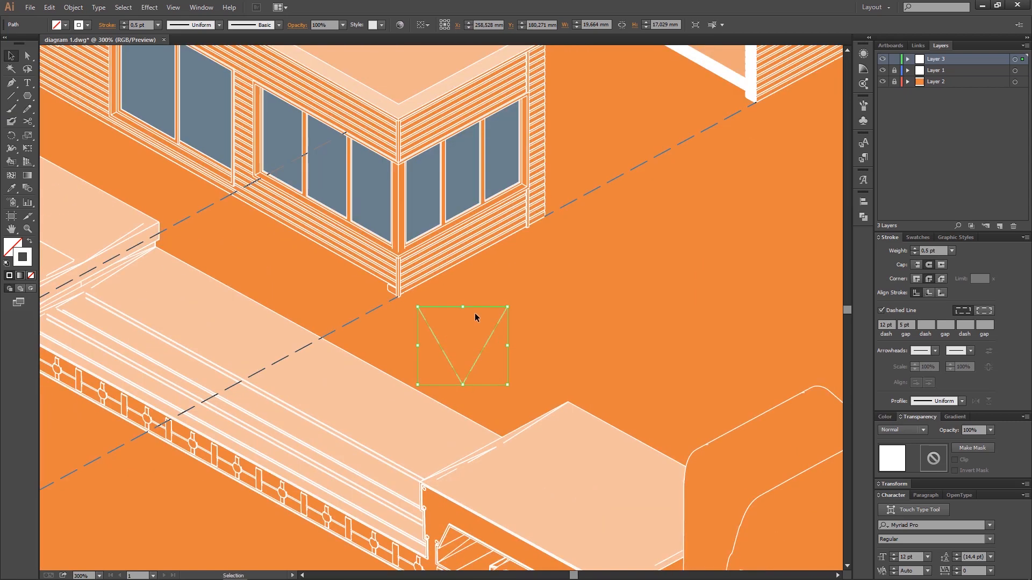
pyautogui.scroll(-1, 472, 321)
pyautogui.scroll(1, 479, 323)
pyautogui.moveTo(512, 386); pyautogui.dragTo(476, 353)
pyautogui.moveTo(463, 308); pyautogui.dragTo(491, 342)
pyautogui.scroll(1, 478, 364)
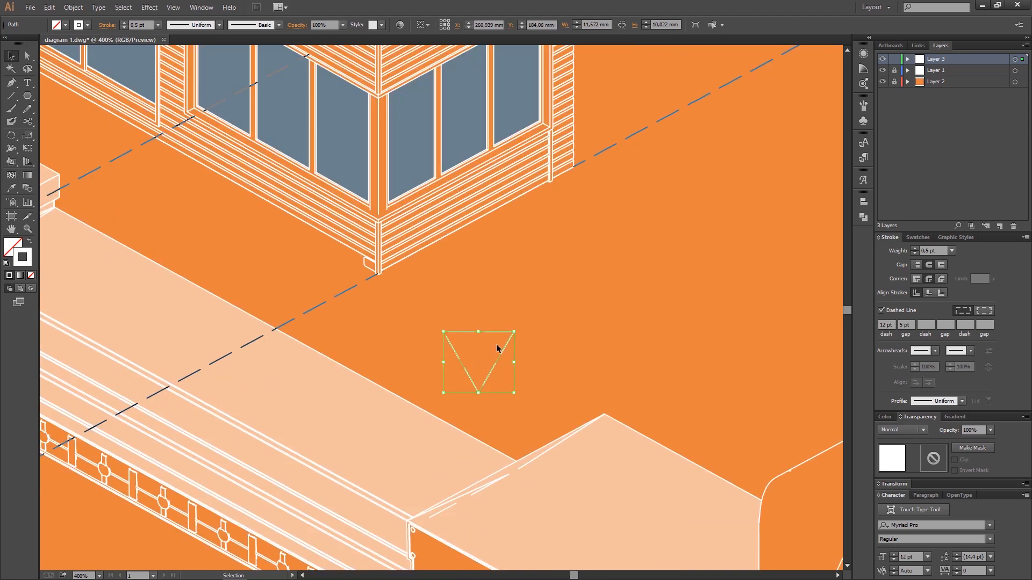
# Draw a rectangular shaft about 2.6 by 8.8 mm and centre it on the triangle's upper edge.
pyautogui.moveTo(27, 96); pyautogui.dragTo(59, 95)
pyautogui.moveTo(478, 332); pyautogui.dragTo(494, 278)
pyautogui.scroll(2, 486, 316)
pyautogui.click(11, 56)
pyautogui.scroll(1, 499, 329)
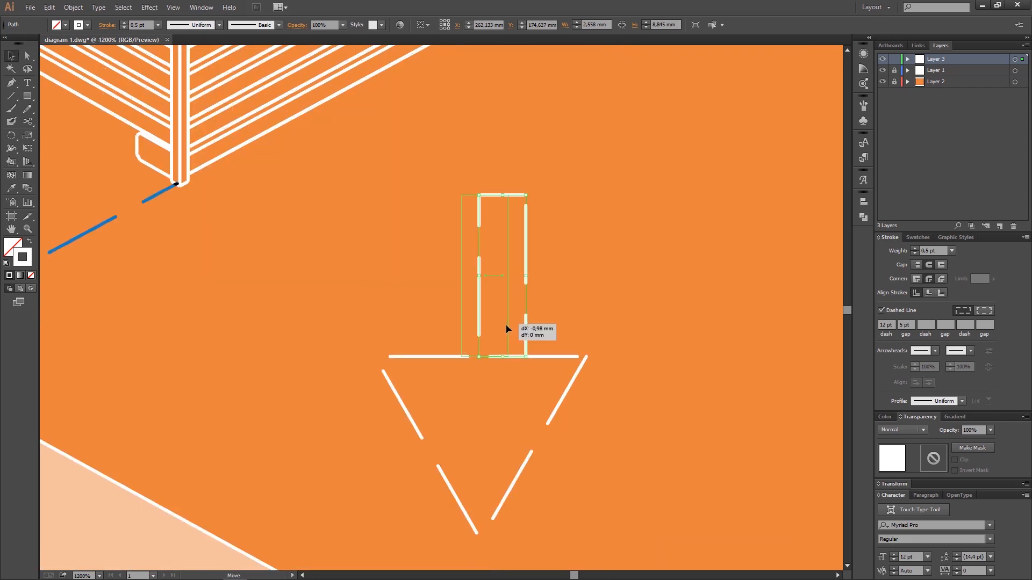
pyautogui.keyDown('shift'); pyautogui.click(512, 358); pyautogui.keyUp('shift')
# Give the triangle and shaft a solid white fill without stroke and unite them into one arrow.
pyautogui.click(29, 242)
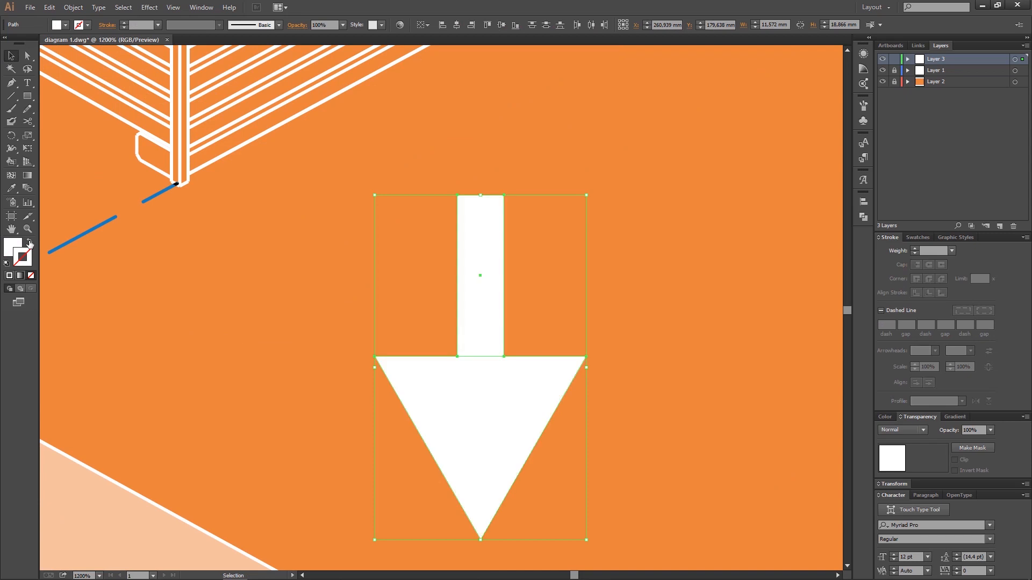
pyautogui.click(863, 217)
pyautogui.click(737, 219)
pyautogui.scroll(-1, 532, 285)
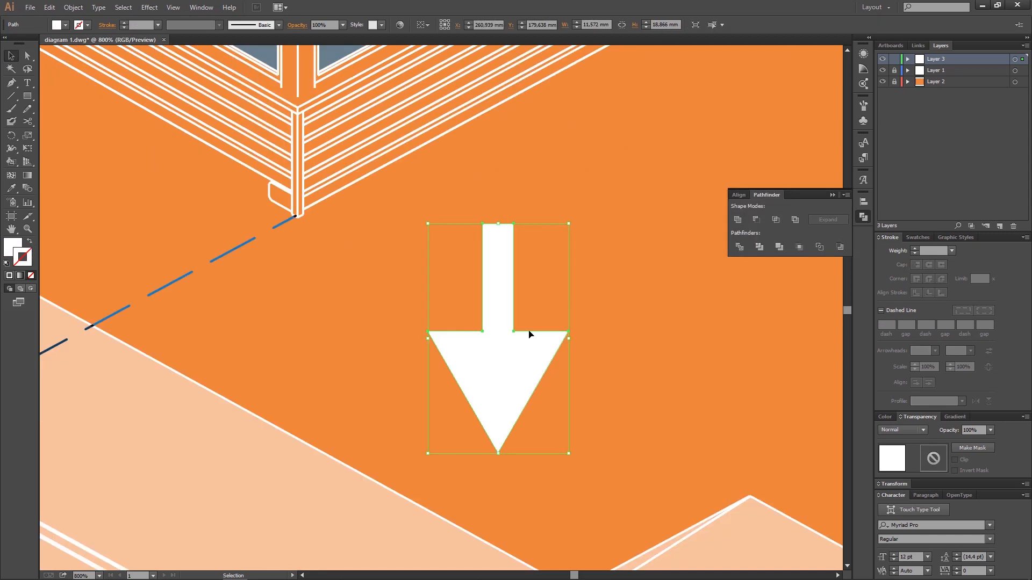
# Scale the arrow down proportionally to about 9.7 by 15.8 mm and position it above the trailer's lower deck.
pyautogui.click(589, 302)
pyautogui.scroll(-2, 559, 300)
pyautogui.click(529, 344)
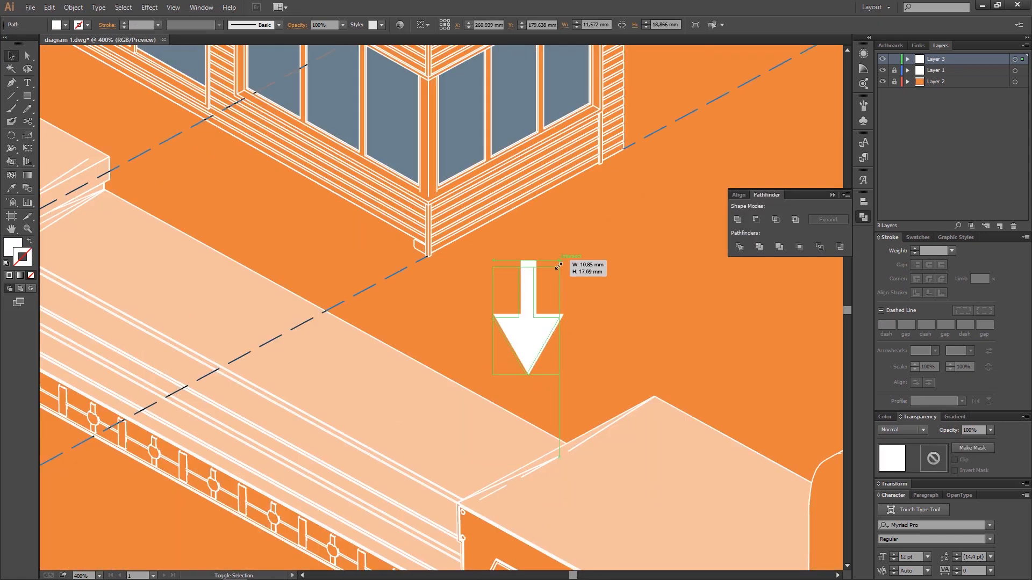
pyautogui.moveTo(560, 263); pyautogui.dragTo(552, 279)
pyautogui.scroll(-3, 582, 325)
pyautogui.moveTo(584, 380); pyautogui.dragTo(560, 372)
pyautogui.scroll(1, 580, 371)
# Copy the dashed line's appearance onto the arrow with the Eyedropper and swap its fill and stroke.
pyautogui.press('i')
pyautogui.click(515, 349)
pyautogui.press('v')
pyautogui.click(670, 340)
pyautogui.click(566, 376)
pyautogui.hotkey('shift', 'x')
pyautogui.click(663, 352)
pyautogui.scroll(-1, 576, 380)
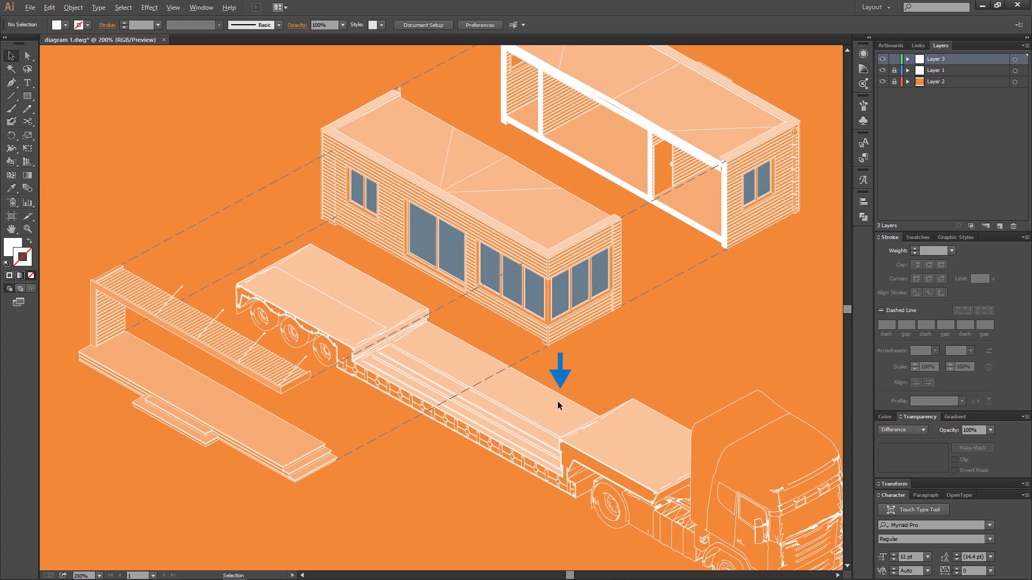
# Undo the arrow's last move and set its blending mode to Normal.
pyautogui.scroll(1, 558, 405)
pyautogui.moveTo(561, 368)
pyautogui.mouseDown()
pyautogui.moveTo(546, 382)
pyautogui.moveTo(550, 362)
pyautogui.mouseUp()
pyautogui.hotkey('ctrl', 'z')
pyautogui.click(900, 430)
pyautogui.click(893, 228)
# Place two copies of the white arrow along the trailer, one over the lower deck and one over the rear deck.
pyautogui.moveTo(548, 383); pyautogui.dragTo(419, 317)
pyautogui.moveTo(419, 310); pyautogui.dragTo(282, 221)
pyautogui.scroll(-1, 492, 345)
pyautogui.click(523, 336)
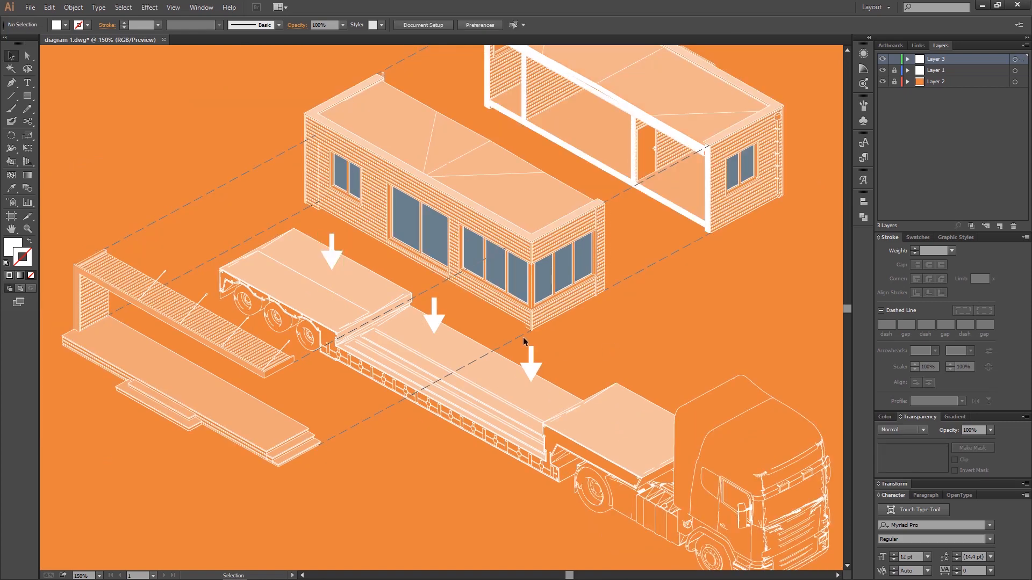
# Adjust the positions of the arrows so they are evenly spaced along the trailer.
pyautogui.scroll(1, 428, 322)
pyautogui.moveTo(438, 304); pyautogui.dragTo(433, 305)
pyautogui.scroll(-1, 467, 344)
pyautogui.click(537, 387)
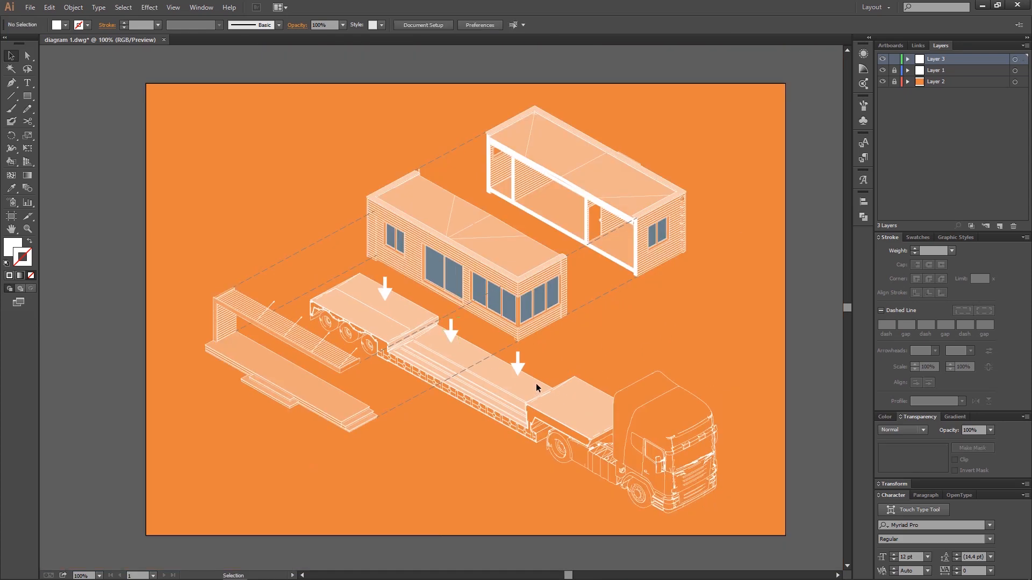
pyautogui.scroll(2, 520, 374)
pyautogui.moveTo(517, 356); pyautogui.dragTo(519, 361)
pyautogui.scroll(-1, 519, 361)
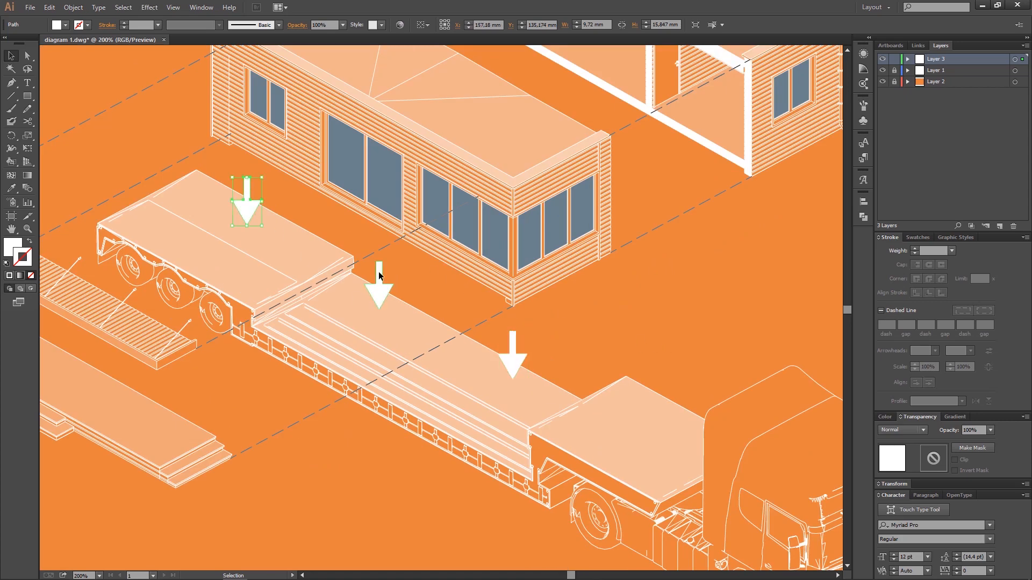
pyautogui.click(247, 204)
pyautogui.click(680, 323)
# Examine the whole artboard with the three arrows in place between the module and the trailer.
pyautogui.scroll(-2, 452, 327)
pyautogui.scroll(1, 475, 298)
pyautogui.scroll(-1, 476, 297)
pyautogui.press('space')
pyautogui.moveTo(582, 331); pyautogui.dragTo(557, 343)
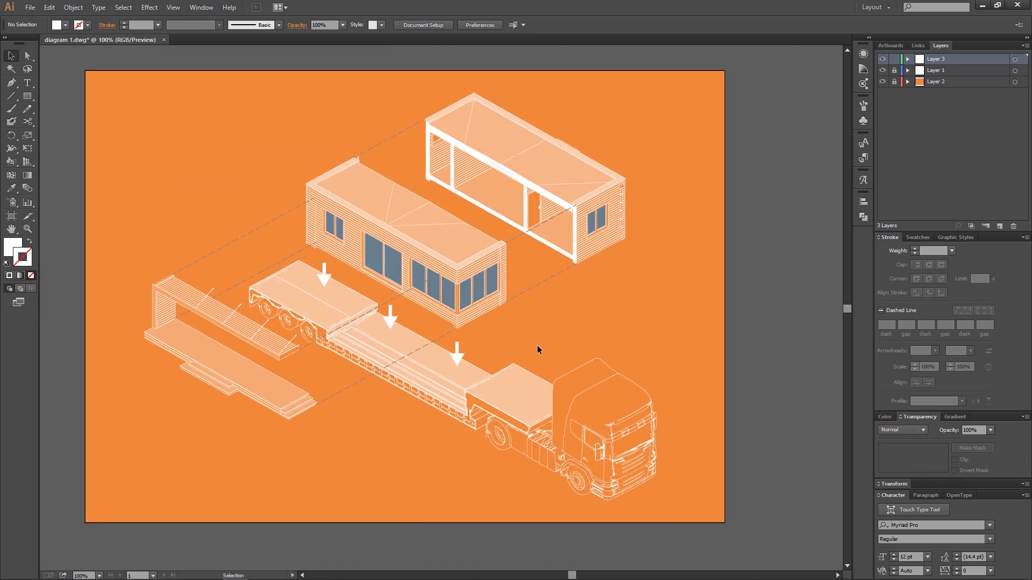
pyautogui.scroll(1, 351, 225)
pyautogui.scroll(-1, 358, 230)
pyautogui.press('space')
pyautogui.moveTo(389, 208); pyautogui.dragTo(410, 240)
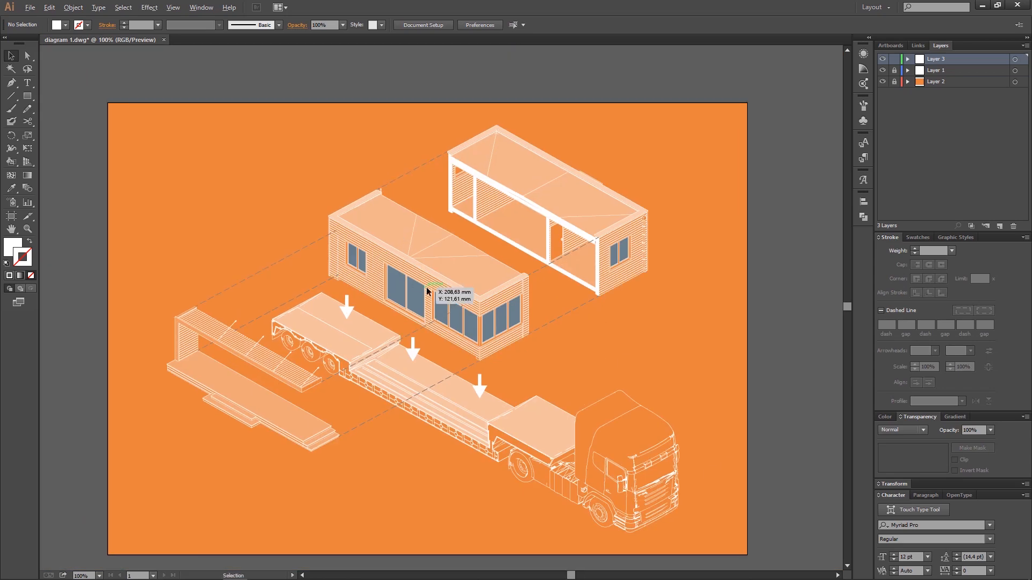
# Remove the translucent white fills from the trailer decks, leaving only their outlines.
pyautogui.scroll(1, 415, 292)
pyautogui.scroll(-1, 416, 292)
pyautogui.press('space')
pyautogui.moveTo(467, 324); pyautogui.dragTo(469, 300)
pyautogui.hotkey('ctrl', 'z')
pyautogui.hotkey('ctrl', 'z')
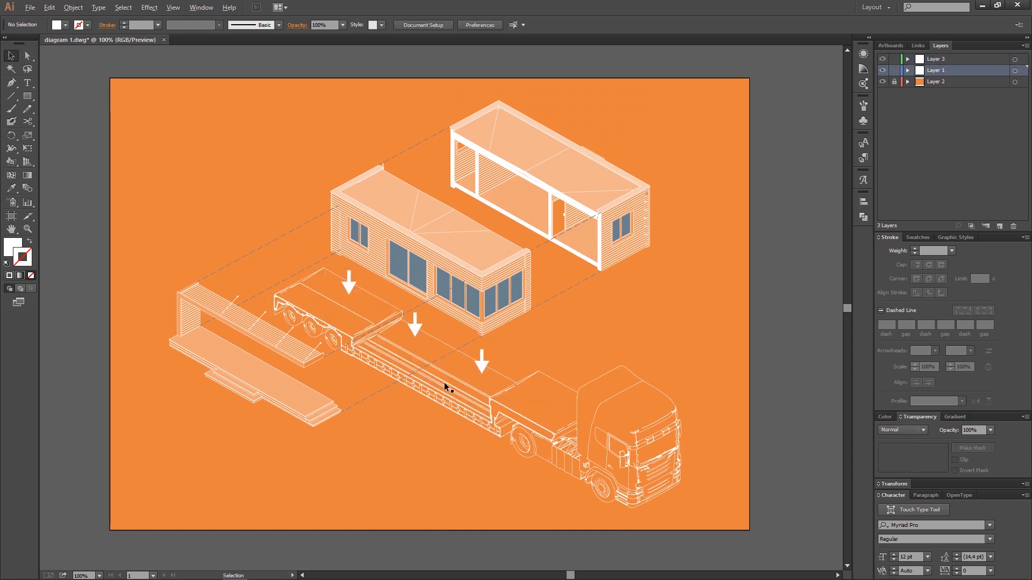
# Select all three white arrows and nudge them slightly down together.
pyautogui.scroll(1, 446, 384)
pyautogui.click(500, 343)
pyautogui.keyDown('shift'); pyautogui.click(302, 236); pyautogui.keyUp('shift')
pyautogui.keyDown('shift'); pyautogui.click(303, 237); pyautogui.keyUp('shift')
pyautogui.press('Down')
pyautogui.press('Down')
pyautogui.press('Down')
pyautogui.press('Down')
pyautogui.press('Down')
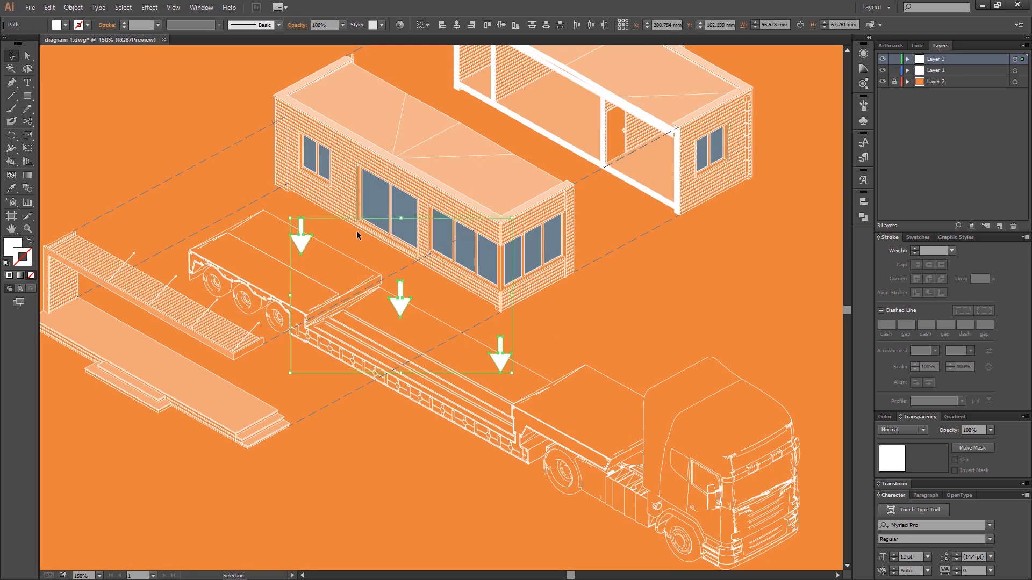
# Delete the lengthwise groove lines on the trailer's lower deck from the unlocked Layer 1.
pyautogui.click(599, 365)
pyautogui.scroll(-1, 566, 326)
pyautogui.press('space')
pyautogui.moveTo(636, 304); pyautogui.dragTo(612, 319)
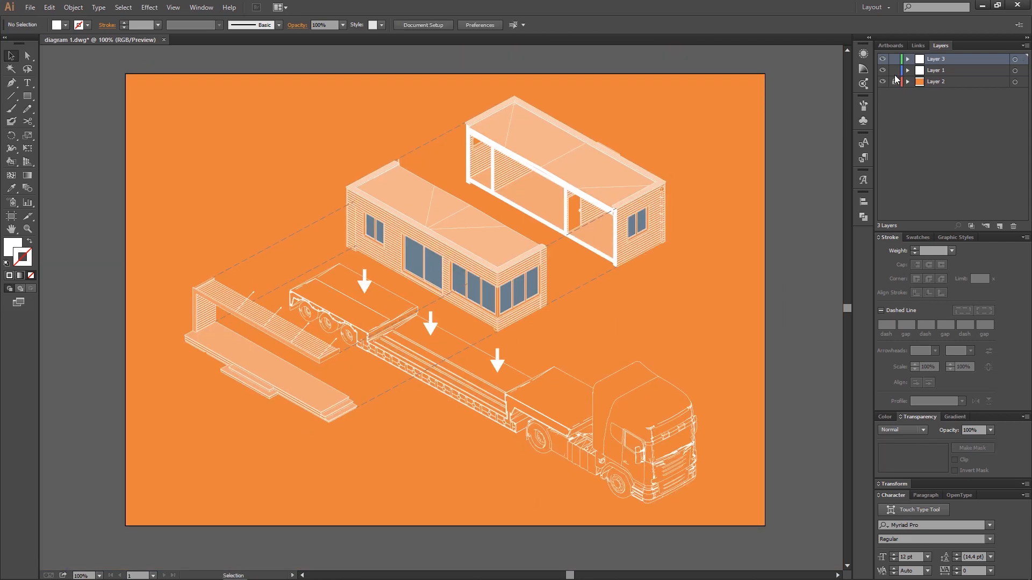
pyautogui.scroll(4, 368, 341)
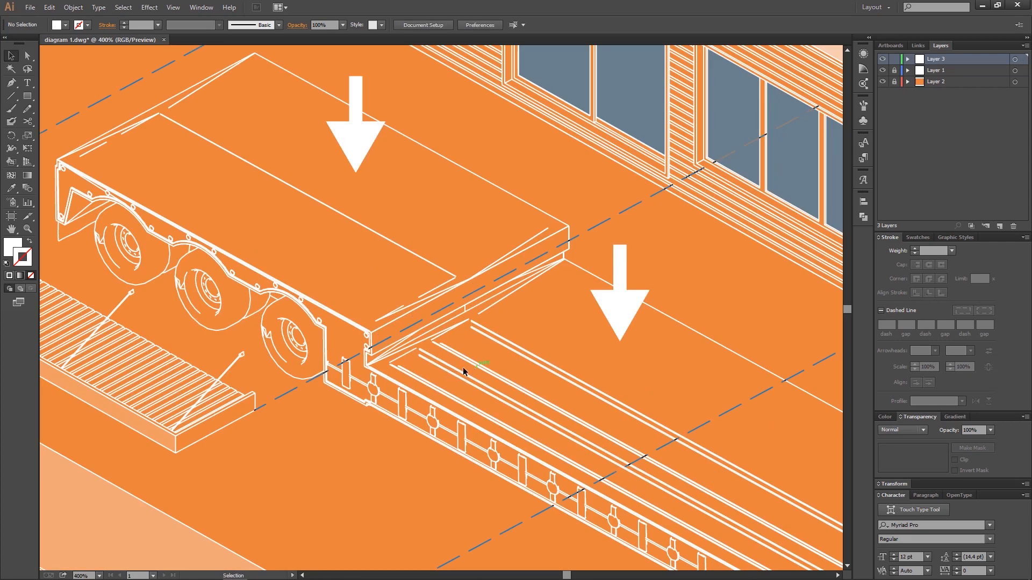
pyautogui.click(520, 403)
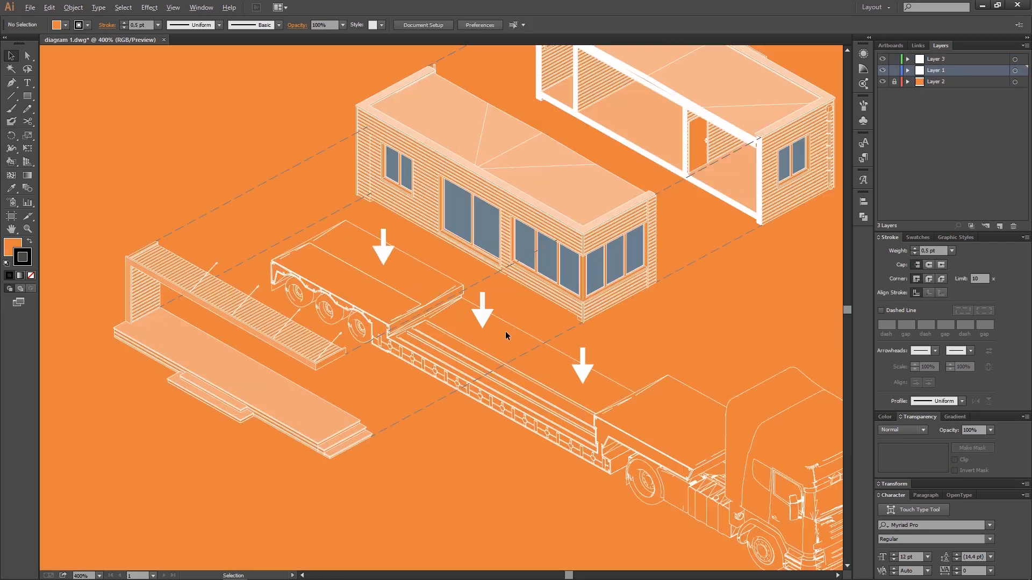
pyautogui.scroll(3, 505, 331)
pyautogui.moveTo(323, 318); pyautogui.dragTo(398, 386)
pyautogui.press('Delete')
pyautogui.press('Delete')
pyautogui.moveTo(290, 388); pyautogui.dragTo(247, 334)
pyautogui.press('Delete')
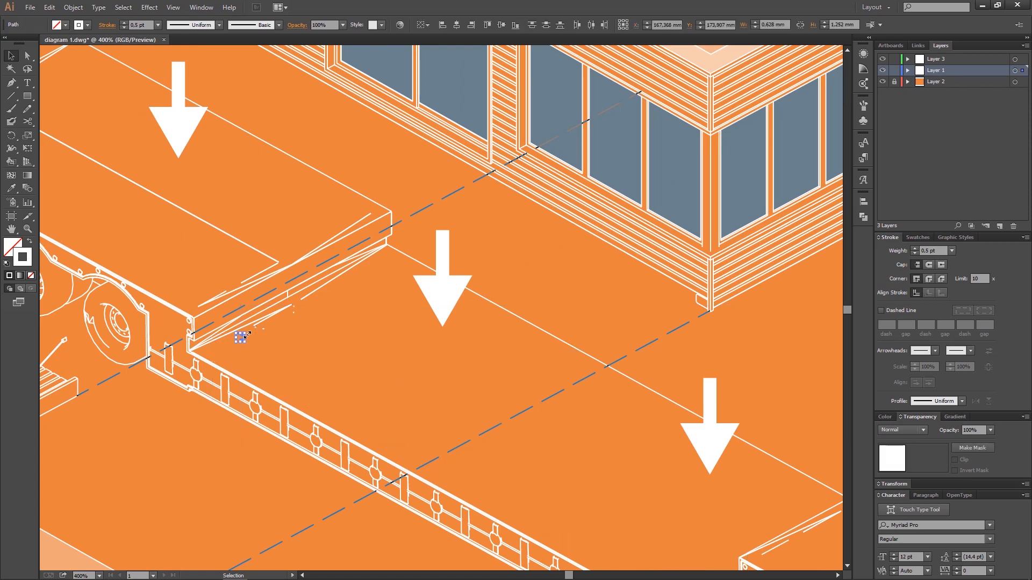
pyautogui.press('Delete')
# Delete the inner lines and stray fragments on the trailer's raised rear deck and around its step.
pyautogui.scroll(3, 266, 330)
pyautogui.moveTo(349, 258); pyautogui.dragTo(276, 320)
pyautogui.press('Delete')
pyautogui.scroll(-3, 375, 283)
pyautogui.moveTo(346, 232); pyautogui.dragTo(349, 230)
pyautogui.press('Delete')
pyautogui.moveTo(267, 266); pyautogui.dragTo(302, 262)
pyautogui.press('Delete')
pyautogui.press('Delete')
pyautogui.moveTo(433, 246); pyautogui.dragTo(454, 230)
pyautogui.scroll(2, 384, 263)
pyautogui.press('Delete')
pyautogui.moveTo(250, 333); pyautogui.dragTo(270, 315)
pyautogui.press('Delete')
pyautogui.press('Delete')
# Delete the diagonal slivers along the step between the trailer's rear deck and lower deck.
pyautogui.click(431, 228)
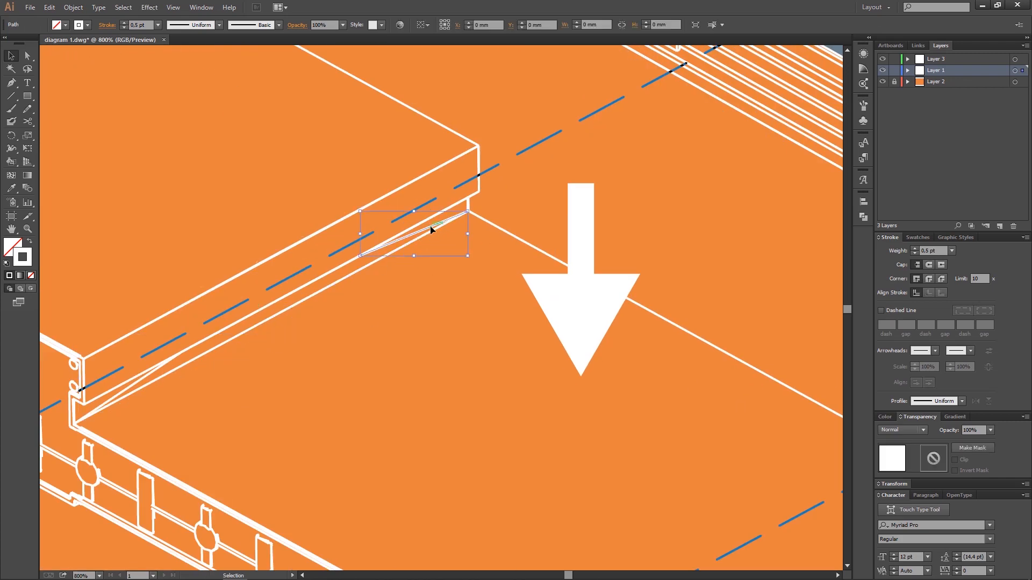
pyautogui.press('Delete')
pyautogui.scroll(-5, 315, 350)
pyautogui.scroll(5, 225, 293)
pyautogui.click(349, 292)
pyautogui.press('Delete')
pyautogui.moveTo(379, 266); pyautogui.dragTo(359, 281)
pyautogui.press('Delete')
pyautogui.moveTo(281, 358); pyautogui.dragTo(299, 303)
pyautogui.press('Delete')
# Delete the stray line fragments on the trailer's front deck next to the truck cab.
pyautogui.scroll(-3, 376, 243)
pyautogui.scroll(4, 618, 387)
pyautogui.click(532, 253)
pyautogui.press('Delete')
pyautogui.moveTo(459, 302); pyautogui.dragTo(438, 285)
pyautogui.press('Delete')
pyautogui.press('Delete')
pyautogui.scroll(-3, 340, 363)
pyautogui.scroll(4, 471, 398)
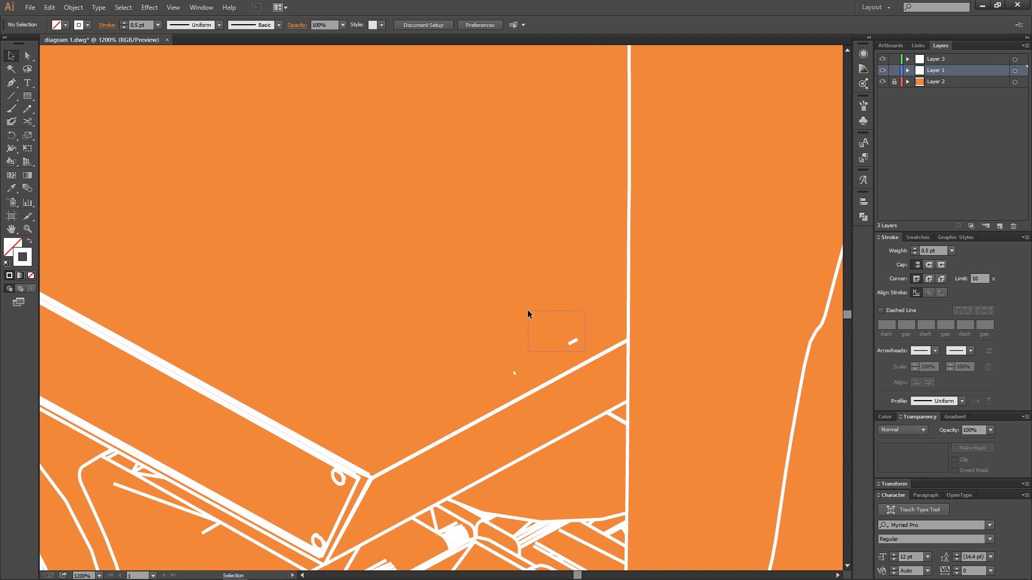
pyautogui.scroll(-5, 527, 314)
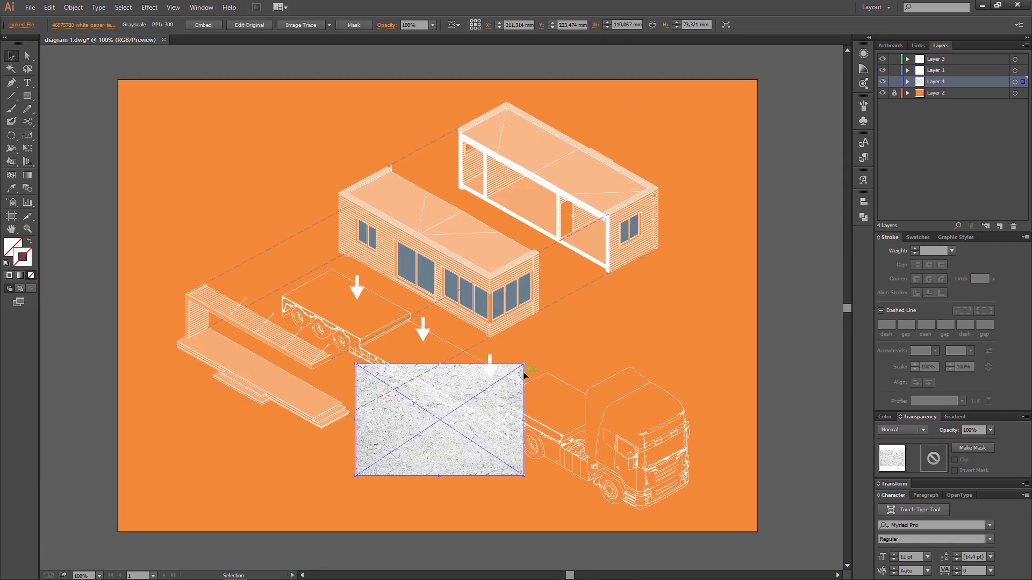
# Enlarge the placed paper texture image to about 420 by 296 mm so it covers the artboard.
pyautogui.moveTo(523, 365); pyautogui.dragTo(743, 208)
pyautogui.moveTo(717, 273); pyautogui.dragTo(732, 146)
pyautogui.moveTo(152, 508); pyautogui.dragTo(119, 532)
pyautogui.scroll(6, 105, 89)
pyautogui.moveTo(104, 89); pyautogui.dragTo(135, 306)
pyautogui.moveTo(223, 239); pyautogui.dragTo(227, 243)
# Move the paper texture's upper-left corner onto the orange background's corner, leaving Layer 2 locked.
pyautogui.click(102, 253)
pyautogui.click(895, 93)
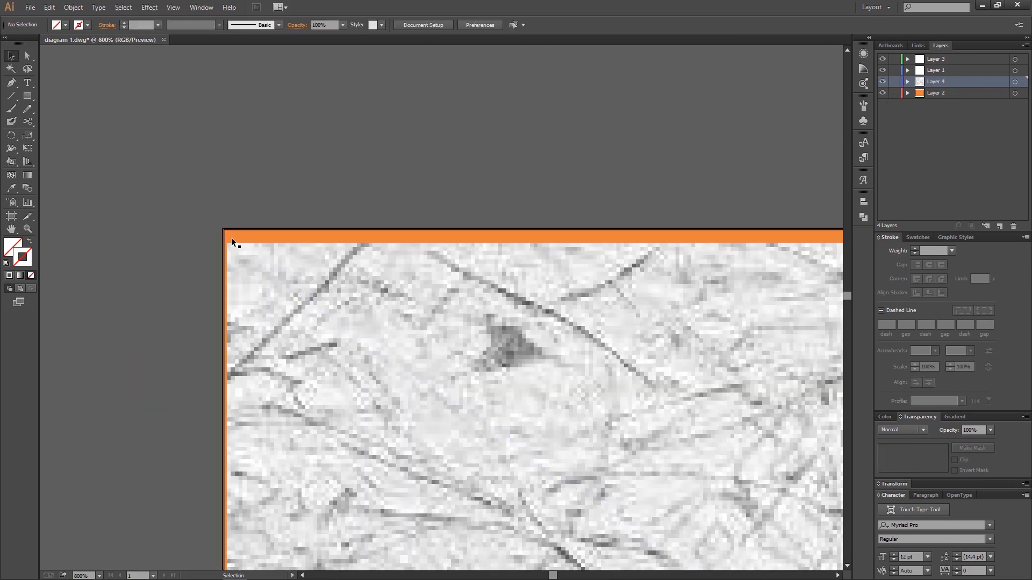
pyautogui.click(231, 242)
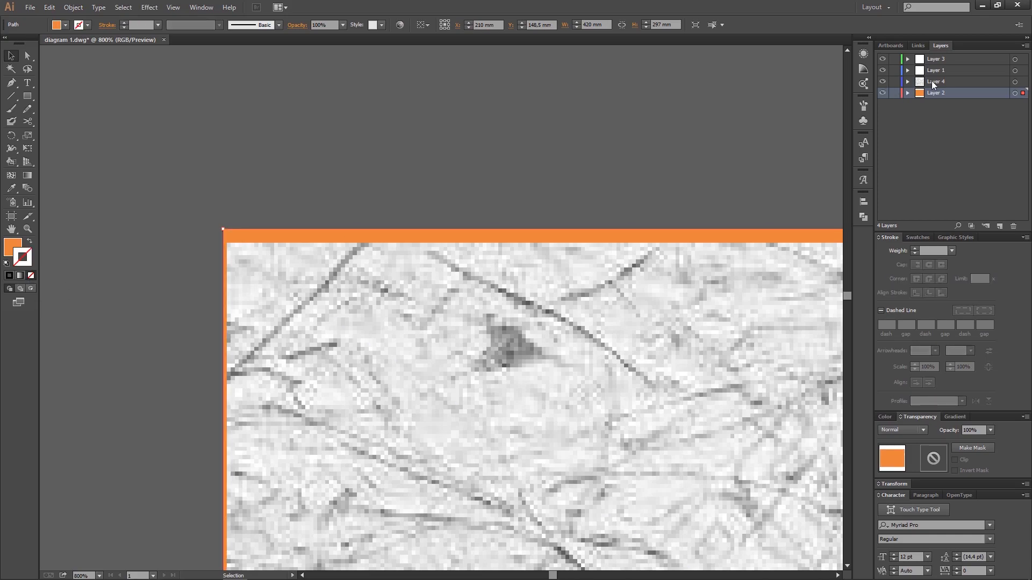
pyautogui.click(895, 92)
pyautogui.moveTo(271, 267); pyautogui.dragTo(272, 257)
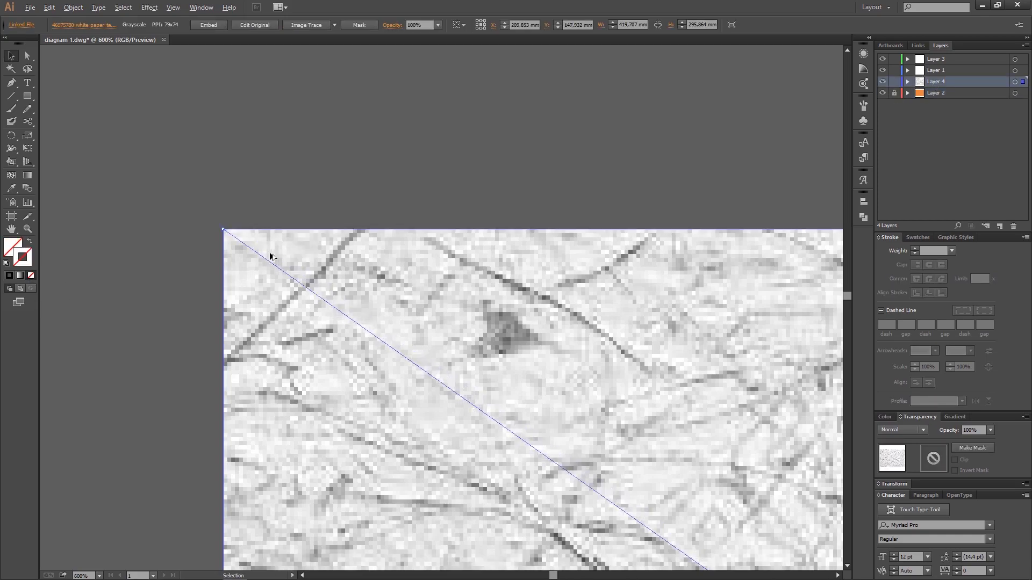
# Stretch the paper texture's height to 297 mm so it meets the artboard's lower edge.
pyautogui.scroll(-2, 272, 257)
pyautogui.moveTo(301, 457); pyautogui.dragTo(352, 107)
pyautogui.moveTo(355, 483); pyautogui.dragTo(370, 107)
pyautogui.moveTo(363, 511); pyautogui.dragTo(372, 272)
pyautogui.scroll(2, 302, 329)
pyautogui.scroll(-6, 207, 405)
pyautogui.scroll(3, 271, 387)
pyautogui.moveTo(534, 408); pyautogui.dragTo(279, 381)
pyautogui.scroll(-4, 462, 435)
pyautogui.scroll(1, 591, 421)
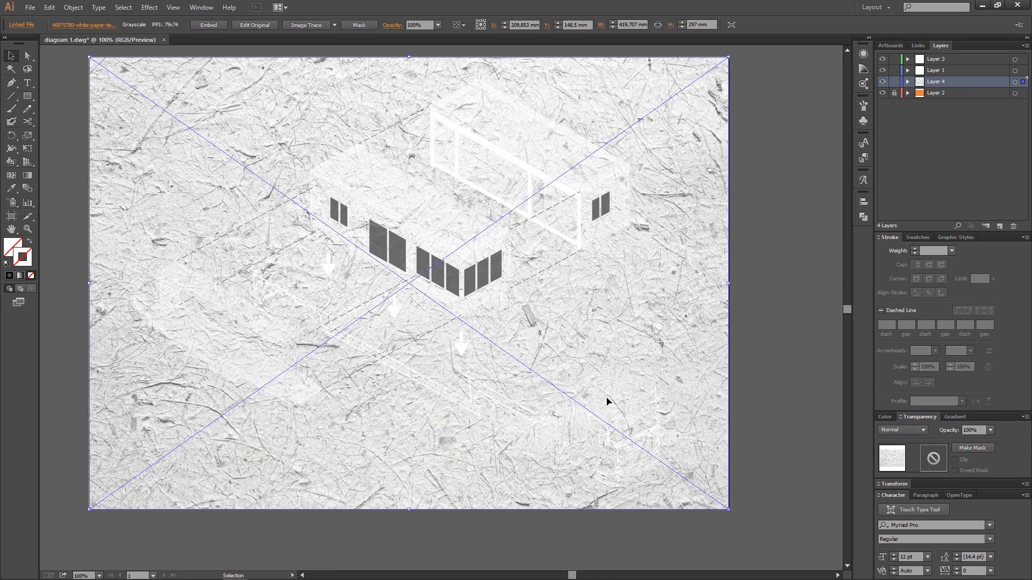
# Unlock Layer 2 and lock Layer 1 and Layer 3 so only the texture and background stay editable.
pyautogui.click(894, 95)
pyautogui.hotkey('ctrl', 'a')
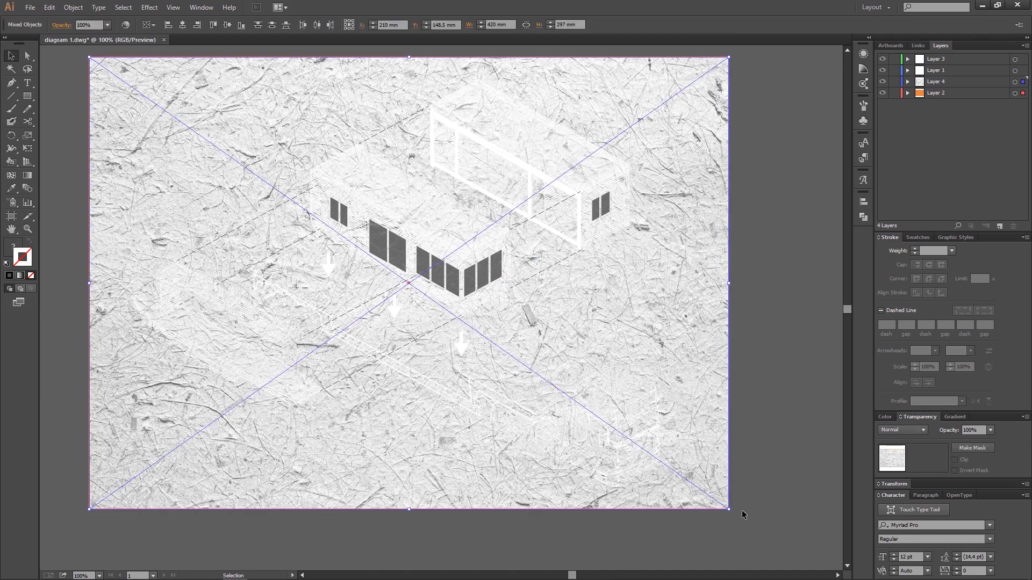
pyautogui.click(619, 469)
pyautogui.scroll(1, 618, 472)
pyautogui.click(662, 417)
pyautogui.scroll(-3, 629, 457)
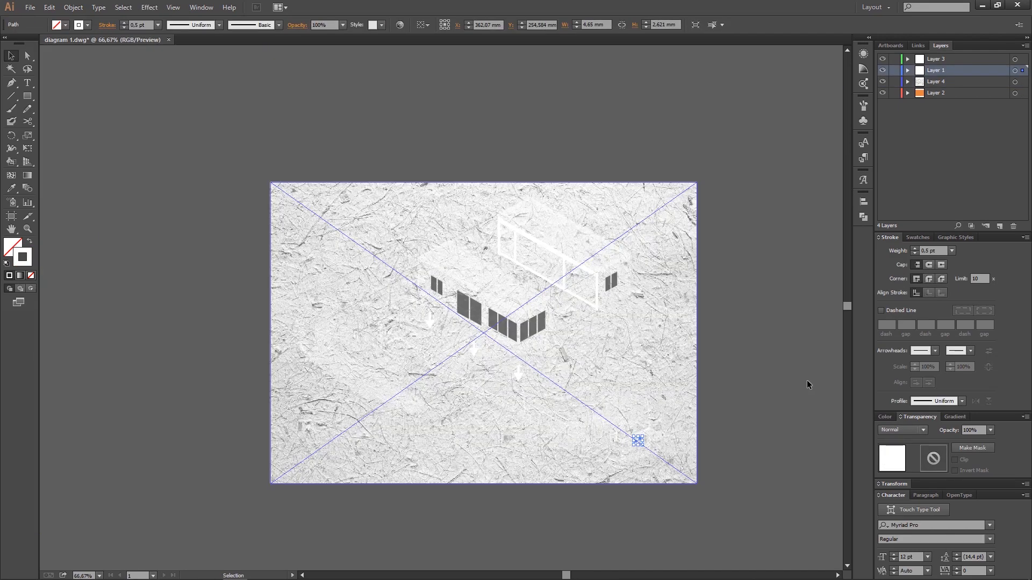
pyautogui.click(726, 382)
pyautogui.scroll(1, 597, 349)
pyautogui.click(894, 69)
pyautogui.click(895, 58)
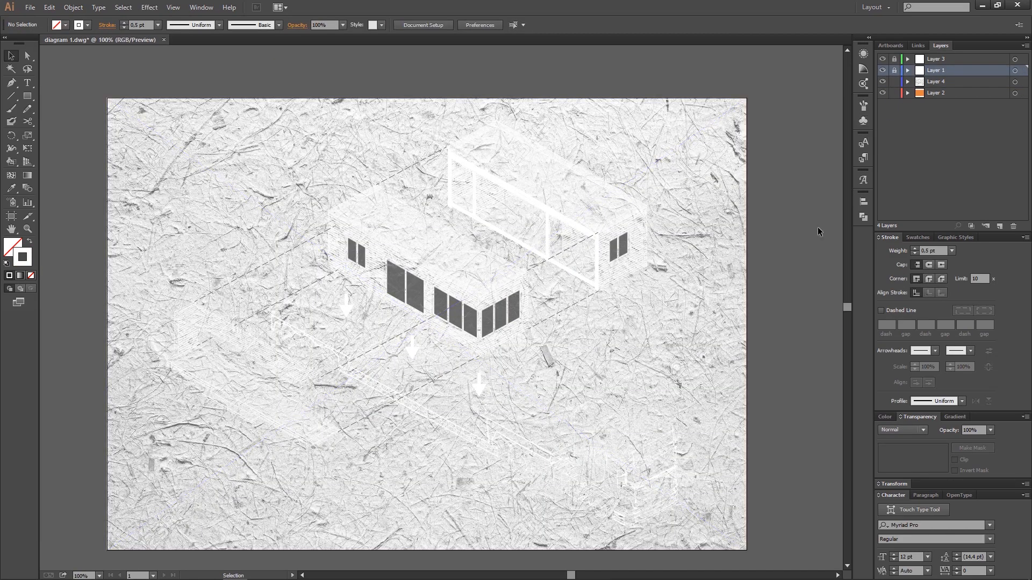
# Try the Overlay and Multiply blending modes on the paper texture.
pyautogui.click(736, 253)
pyautogui.click(901, 430)
pyautogui.click(914, 318)
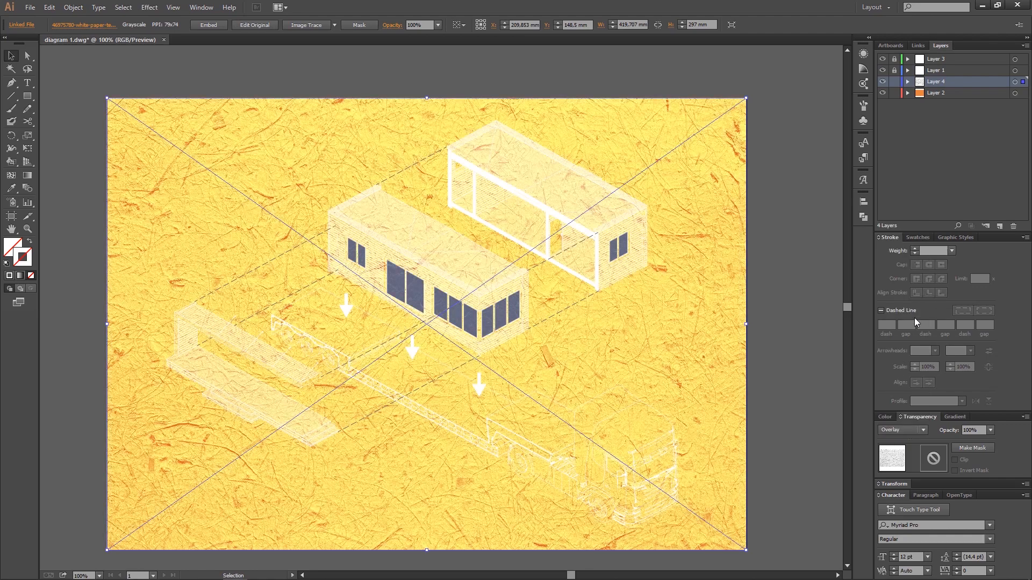
pyautogui.click(906, 431)
pyautogui.click(912, 254)
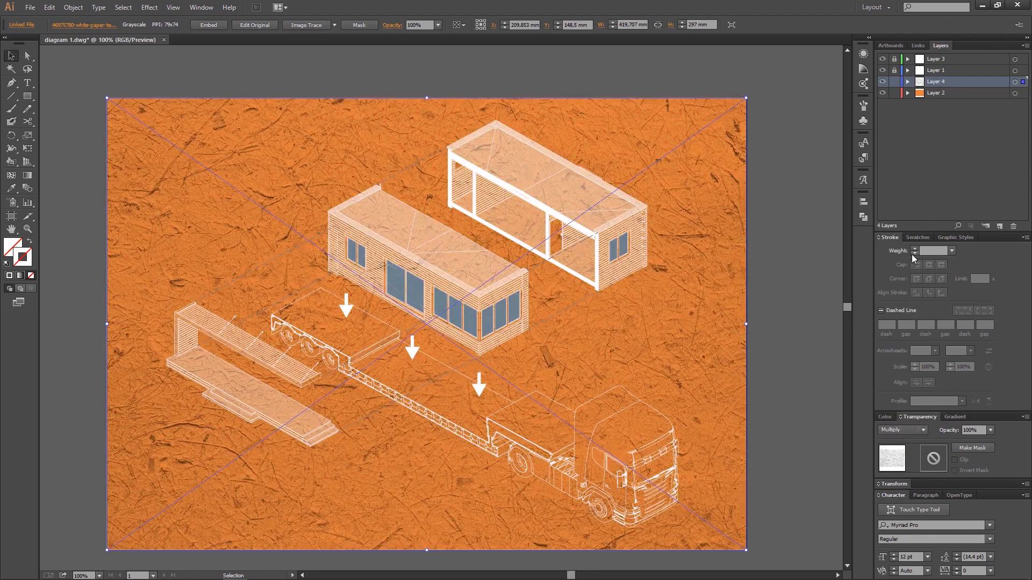
pyautogui.click(776, 280)
pyautogui.scroll(-1, 495, 327)
pyautogui.scroll(1, 520, 395)
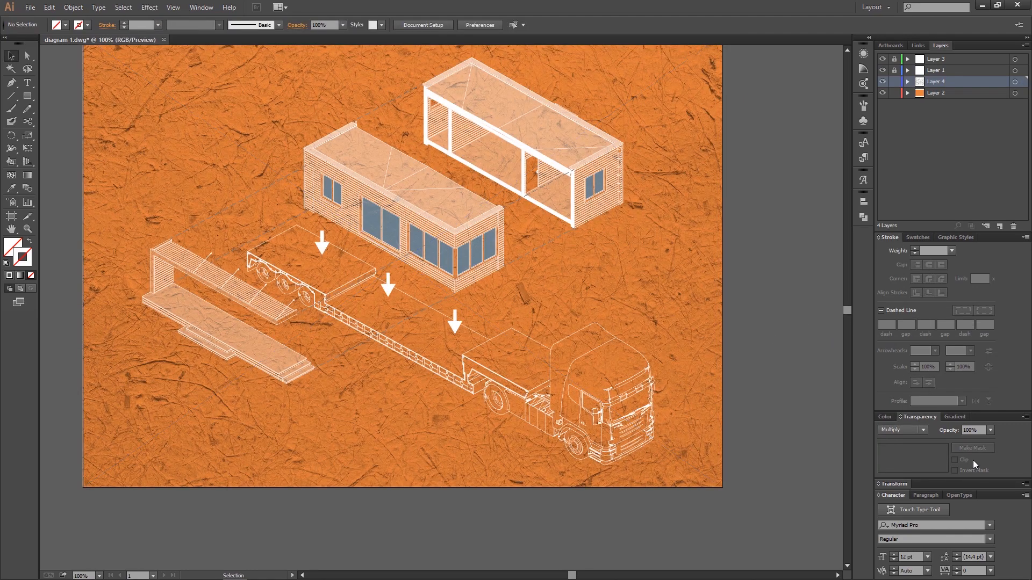
# Set the paper texture's opacity to 60% and its blending mode to Color Burn.
pyautogui.click(991, 430)
pyautogui.click(1000, 501)
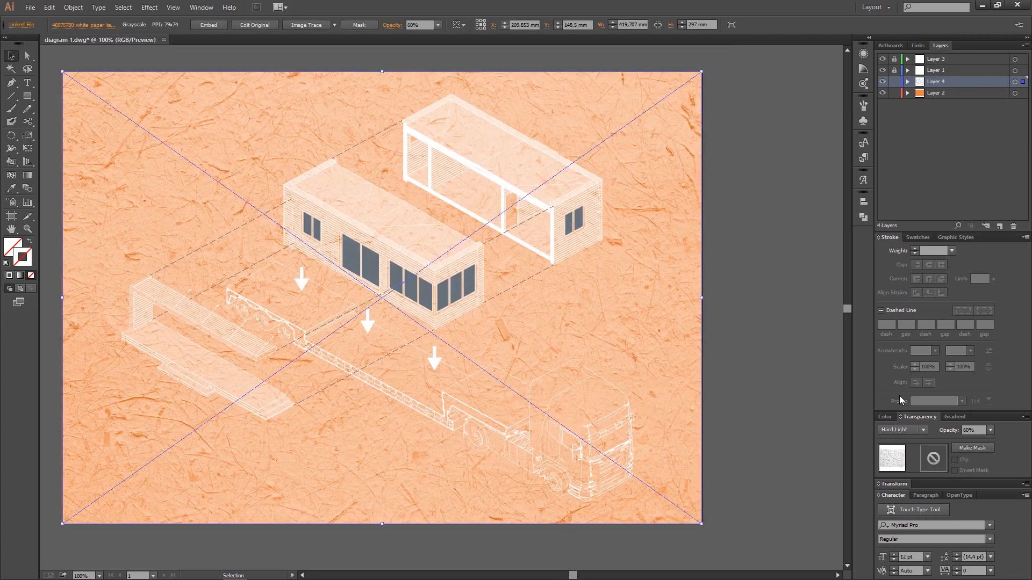
pyautogui.click(903, 430)
pyautogui.click(908, 292)
pyautogui.click(909, 430)
pyautogui.click(901, 265)
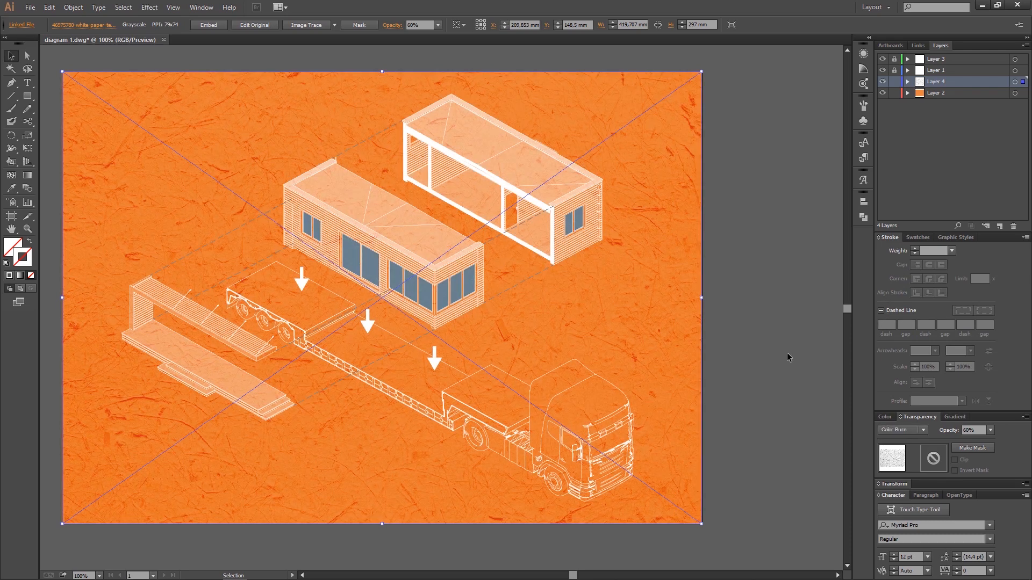
# Lower the paper texture's opacity to 30%.
pyautogui.click(990, 430)
pyautogui.click(1000, 476)
pyautogui.click(731, 285)
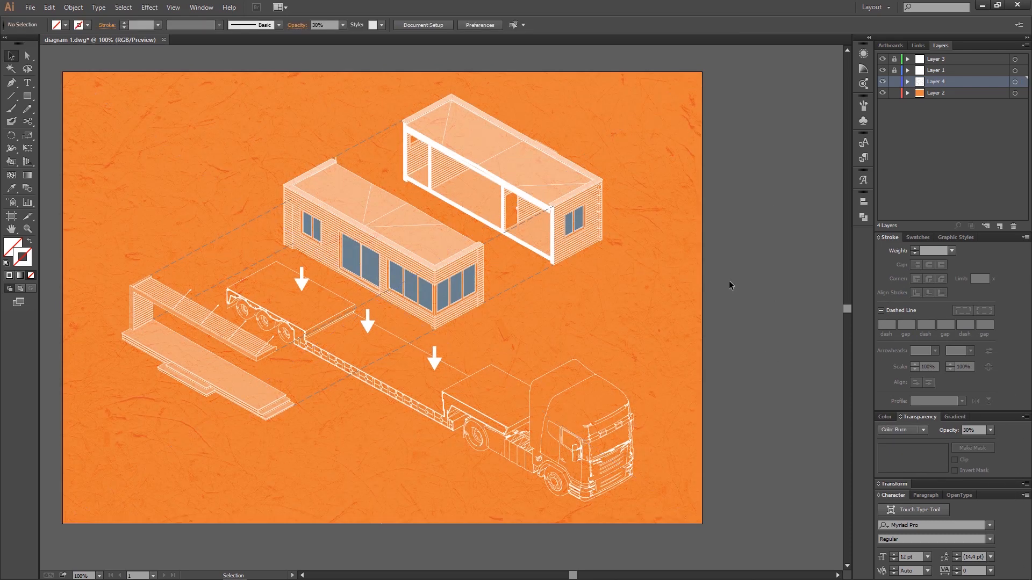
pyautogui.scroll(1, 449, 318)
pyautogui.scroll(-1, 448, 318)
pyautogui.moveTo(551, 303); pyautogui.dragTo(558, 349)
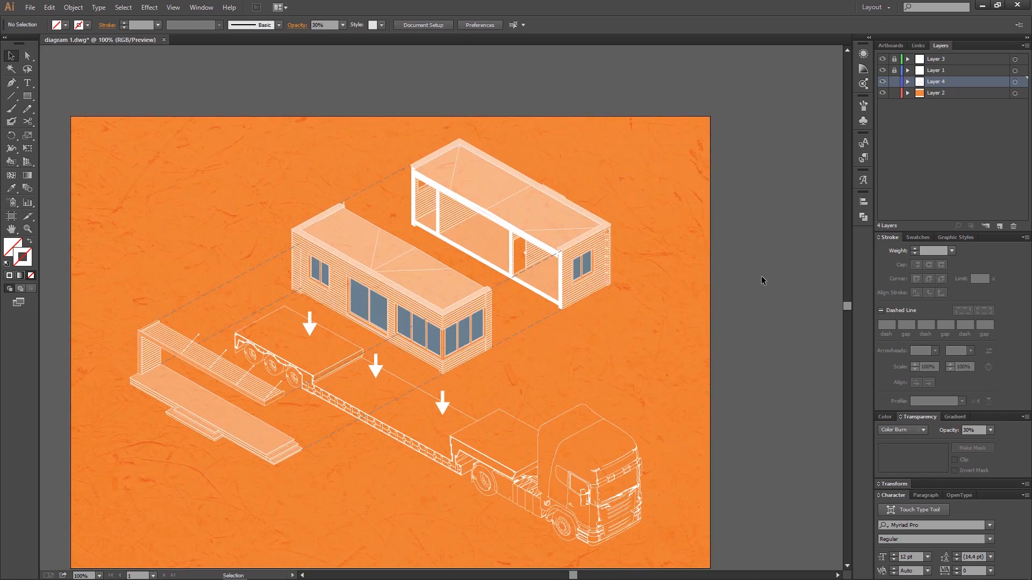
# Unlock Layers 1 and 3, lock Layers 2 and 4, and select the dashed connector lines between the modules.
pyautogui.scroll(1, 278, 289)
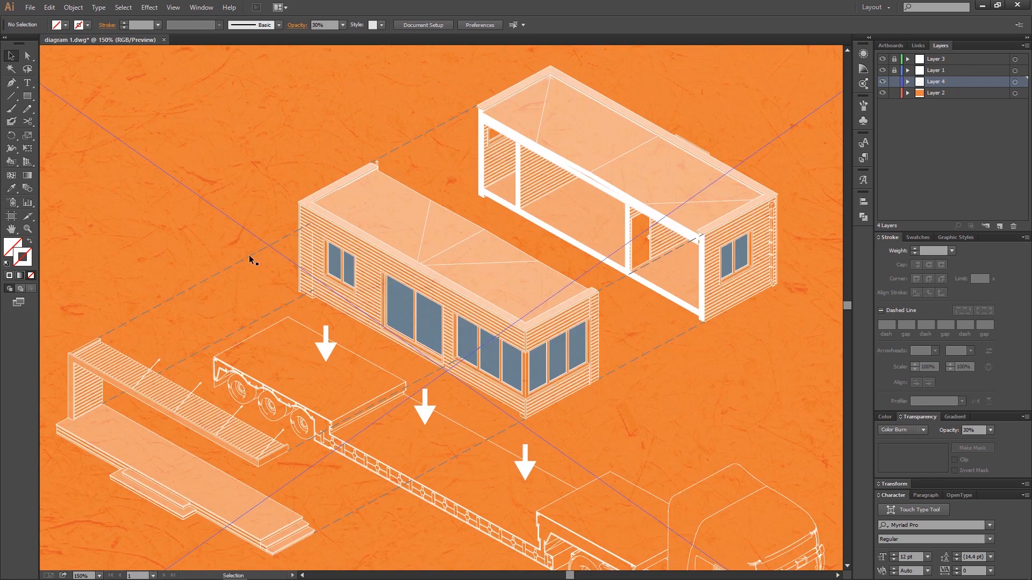
pyautogui.click(895, 71)
pyautogui.click(526, 420)
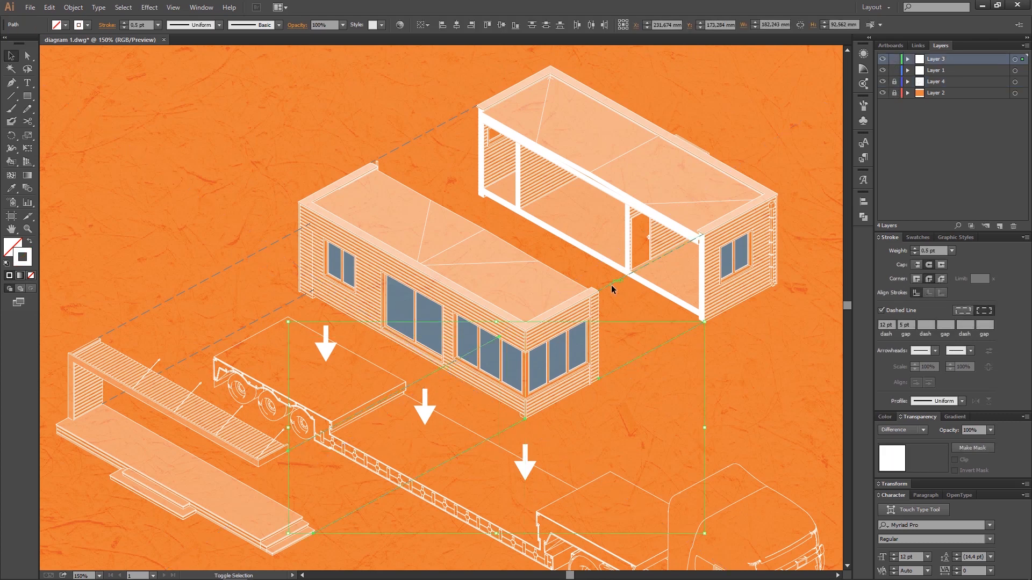
pyautogui.keyDown('shift'); pyautogui.click(419, 141); pyautogui.keyUp('shift')
pyautogui.keyDown('shift'); pyautogui.click(220, 344); pyautogui.keyUp('shift')
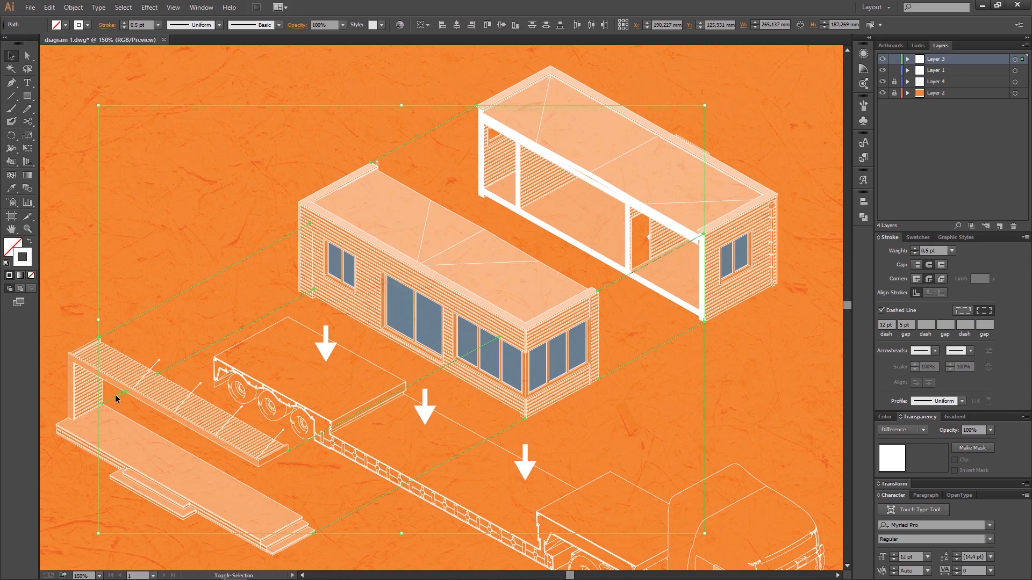
pyautogui.click(745, 344)
# Draw two short parallel extension lines outward from the base corners of the front module's short end wall.
pyautogui.scroll(2, 745, 344)
pyautogui.scroll(2, 372, 406)
pyautogui.moveTo(237, 336); pyautogui.dragTo(504, 275)
pyautogui.scroll(-1, 311, 387)
pyautogui.click(441, 327)
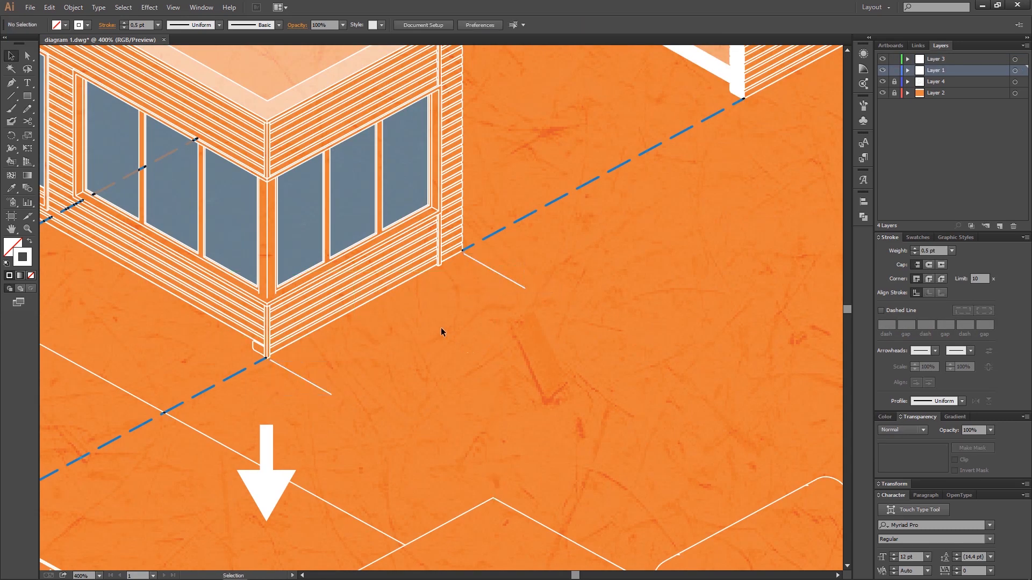
# Set the stroke weight of both extension lines to 1 pt.
pyautogui.scroll(-5, 442, 340)
pyautogui.scroll(4, 419, 334)
pyautogui.moveTo(377, 367); pyautogui.dragTo(503, 290)
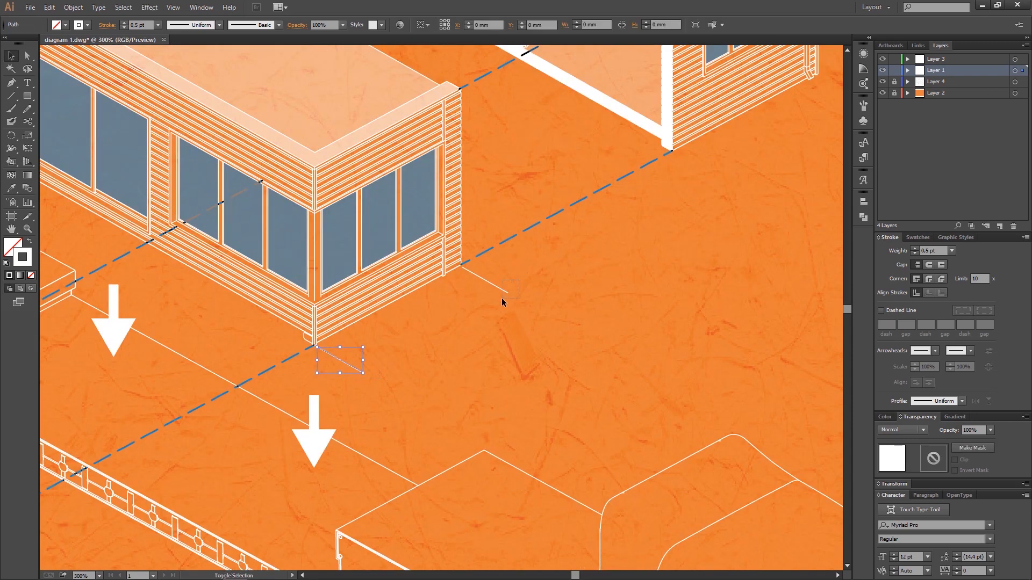
pyautogui.scroll(-1, 506, 330)
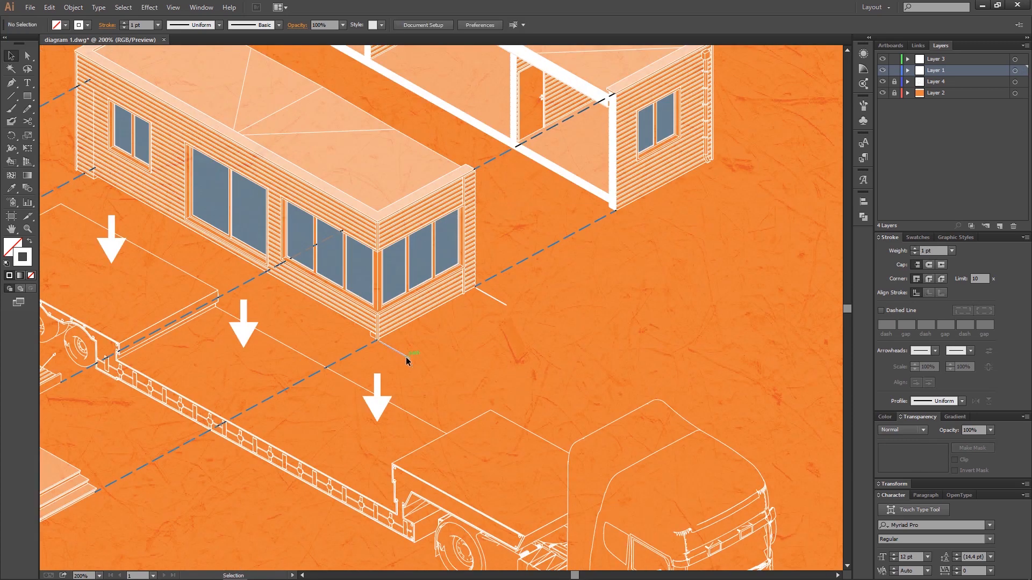
pyautogui.click(437, 340)
pyautogui.scroll(3, 453, 337)
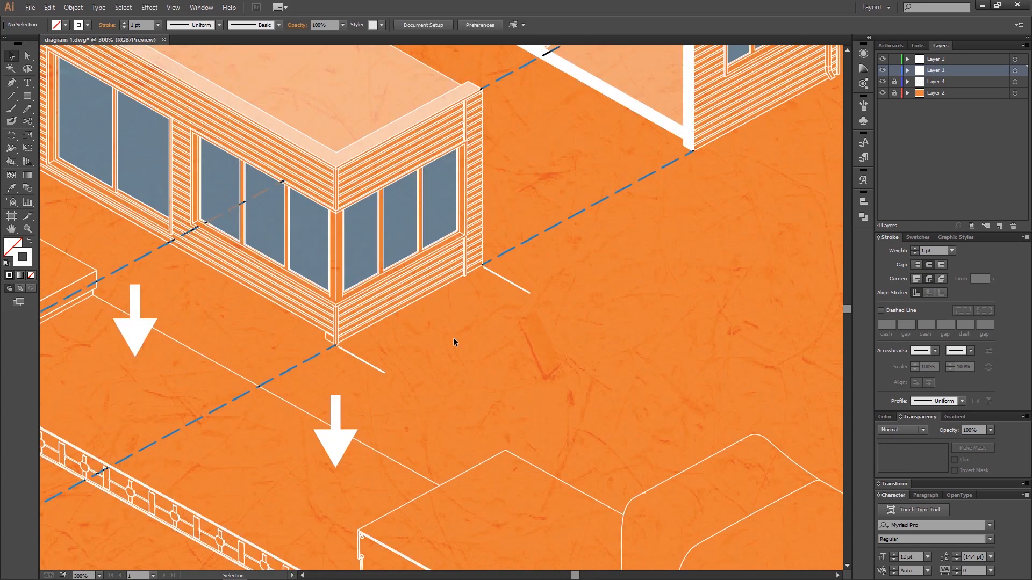
# Draw a dimension line about 32 mm wide and 17 mm high between the extension lines, and copy their stroke to it.
pyautogui.moveTo(266, 324); pyautogui.dragTo(340, 375)
pyautogui.moveTo(553, 253); pyautogui.dragTo(592, 237)
pyautogui.press('i')
pyautogui.click(560, 216)
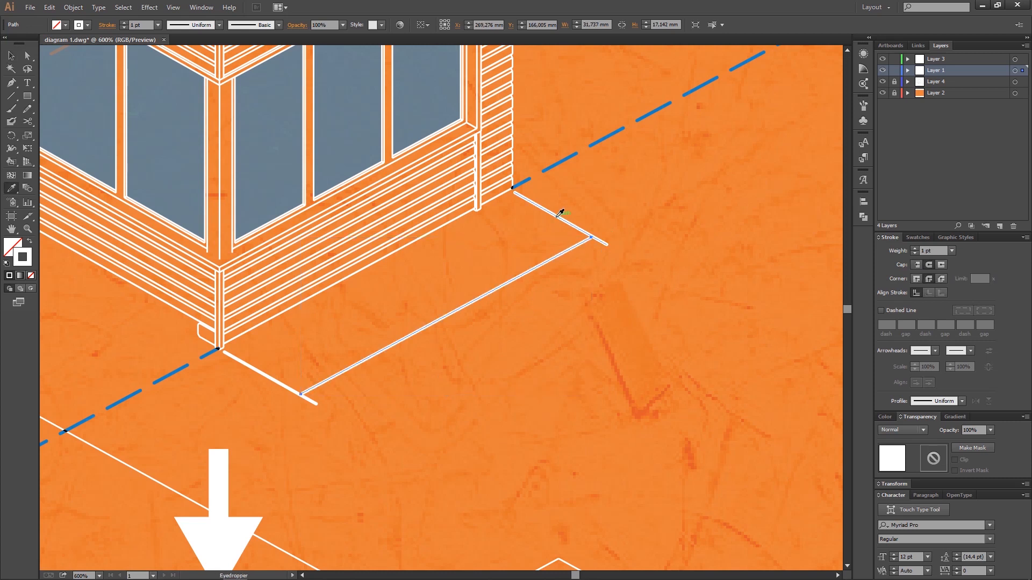
pyautogui.click(10, 58)
# Try the Arrow 3 arrowhead on both ends of the dimension line.
pyautogui.click(936, 350)
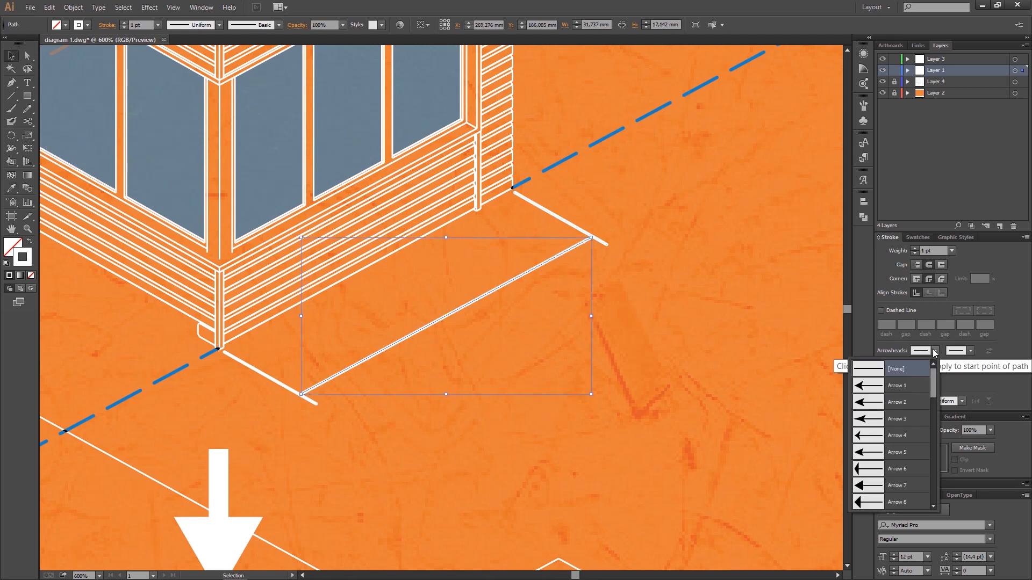
pyautogui.click(902, 419)
pyautogui.click(971, 350)
pyautogui.click(945, 420)
pyautogui.scroll(-3, 495, 394)
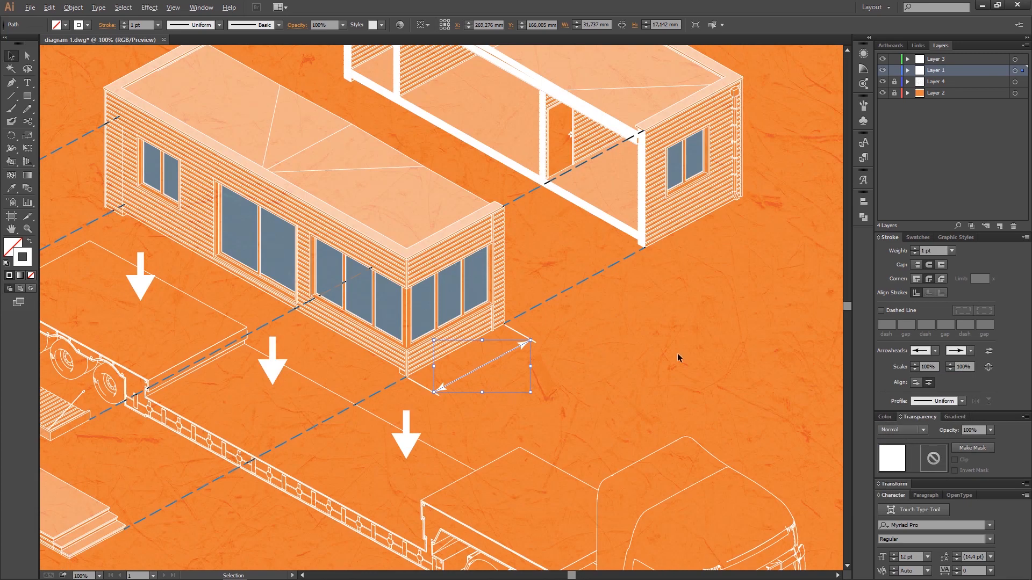
pyautogui.scroll(-2, 528, 377)
pyautogui.click(546, 403)
pyautogui.scroll(1, 517, 371)
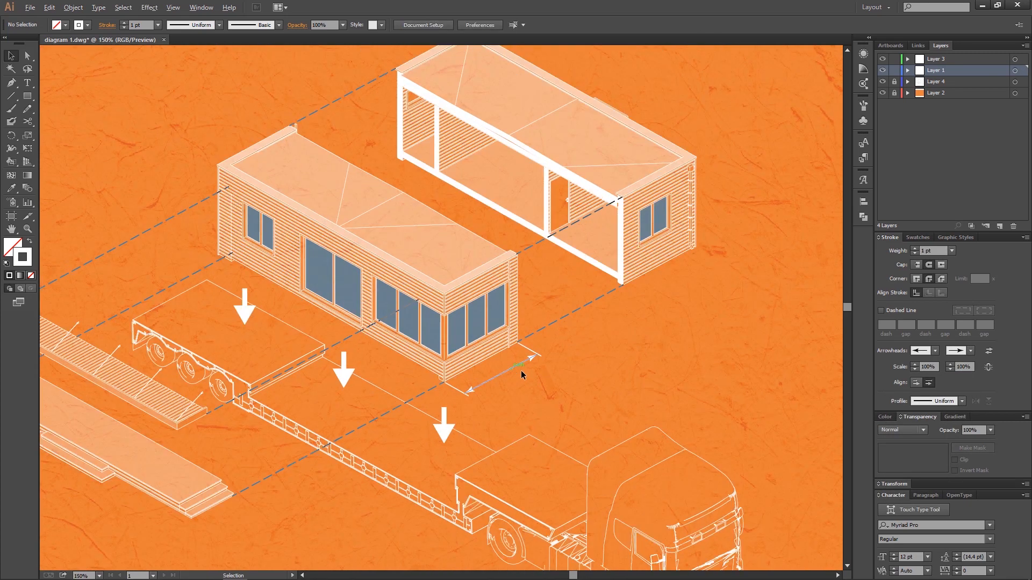
pyautogui.moveTo(521, 369); pyautogui.dragTo(481, 396)
pyautogui.scroll(-1, 434, 418)
pyautogui.scroll(3, 412, 437)
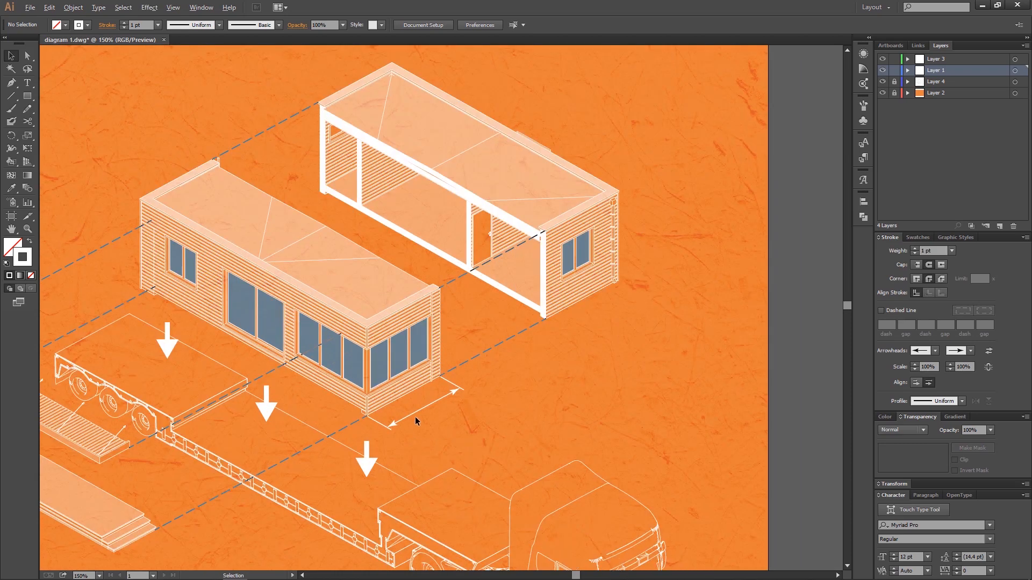
# Apply the Arrow 5 arrowhead to both ends of the dimension line.
pyautogui.scroll(1, 445, 387)
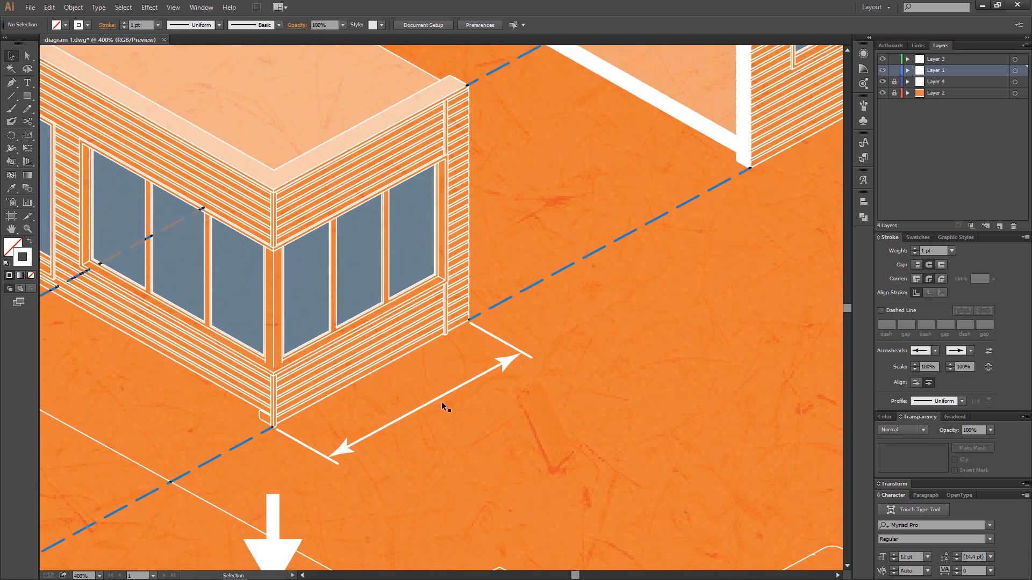
pyautogui.click(446, 395)
pyautogui.click(927, 350)
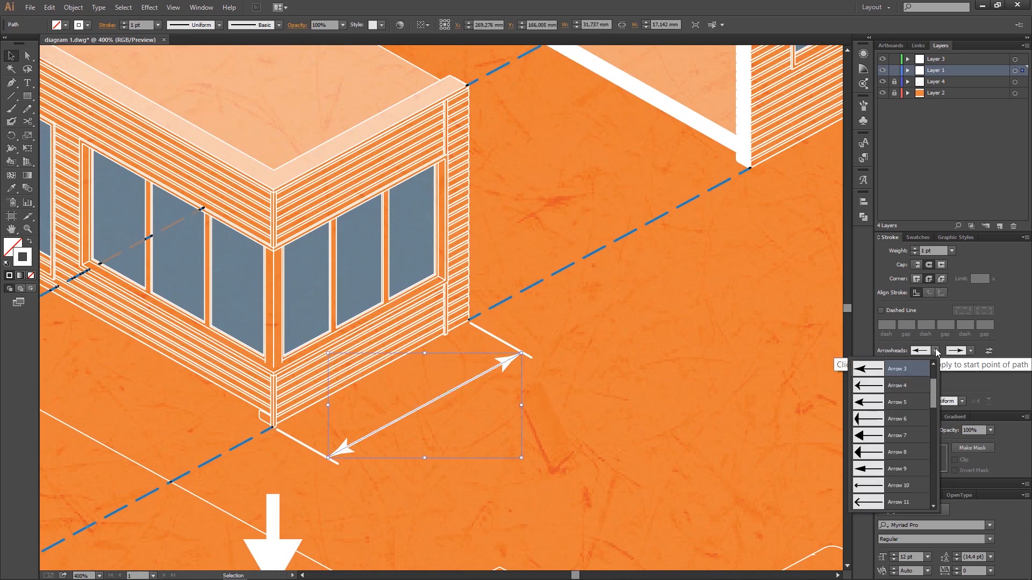
pyautogui.click(901, 403)
pyautogui.click(959, 350)
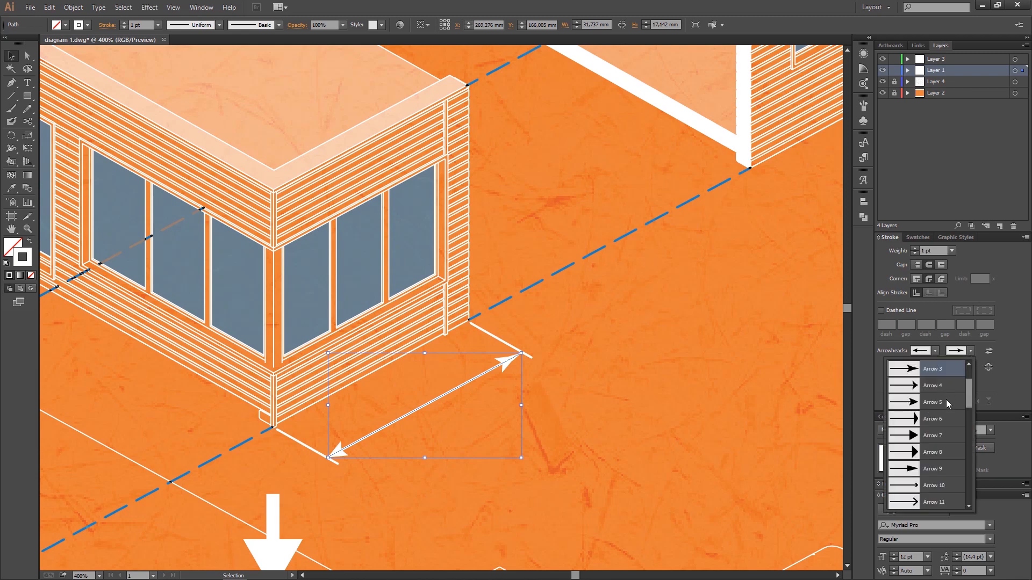
pyautogui.click(936, 403)
pyautogui.scroll(-2, 495, 350)
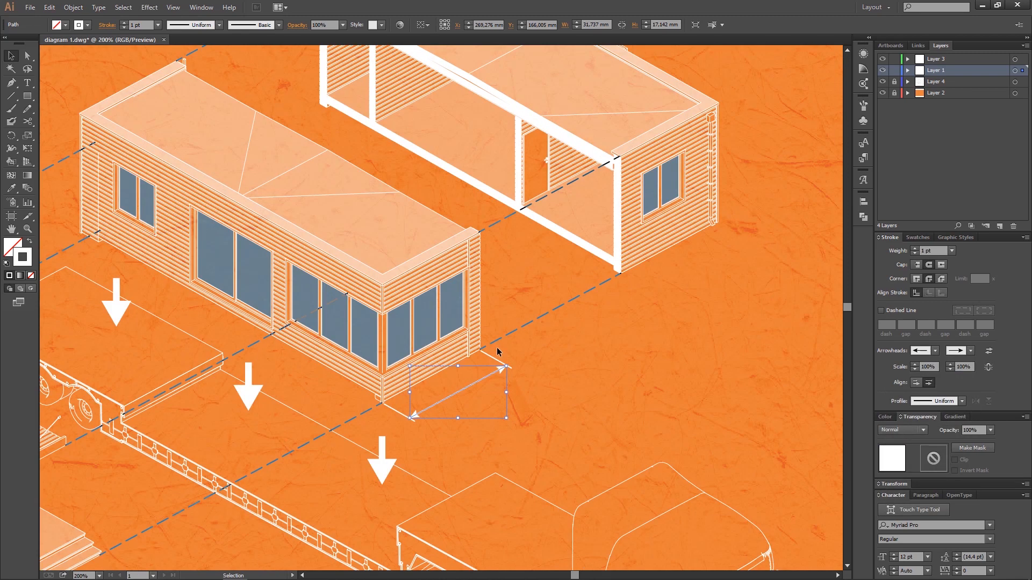
# Add the text label "3500" beside the dimension line.
pyautogui.click(581, 357)
pyautogui.scroll(2, 462, 388)
pyautogui.press('t')
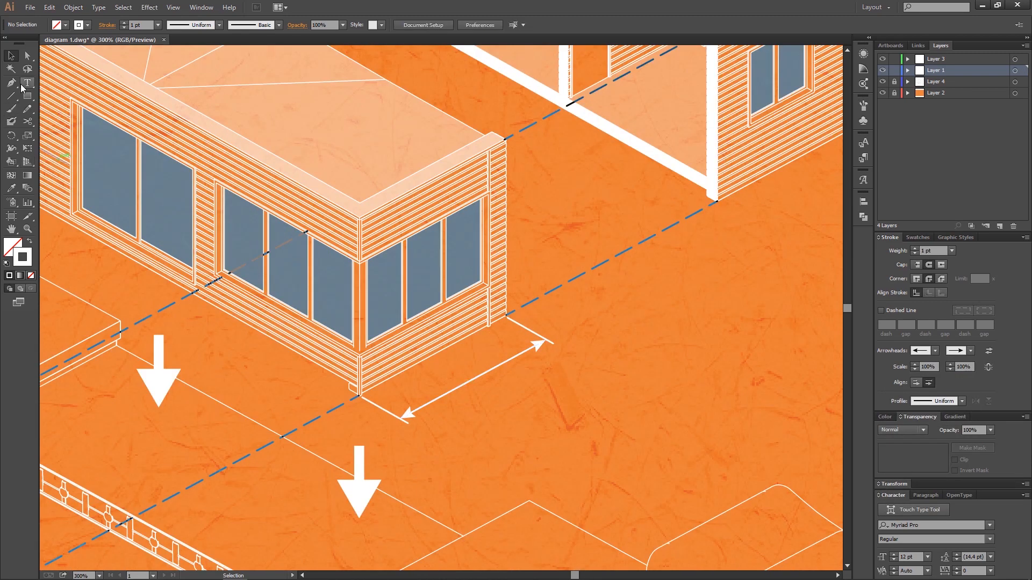
pyautogui.click(498, 413)
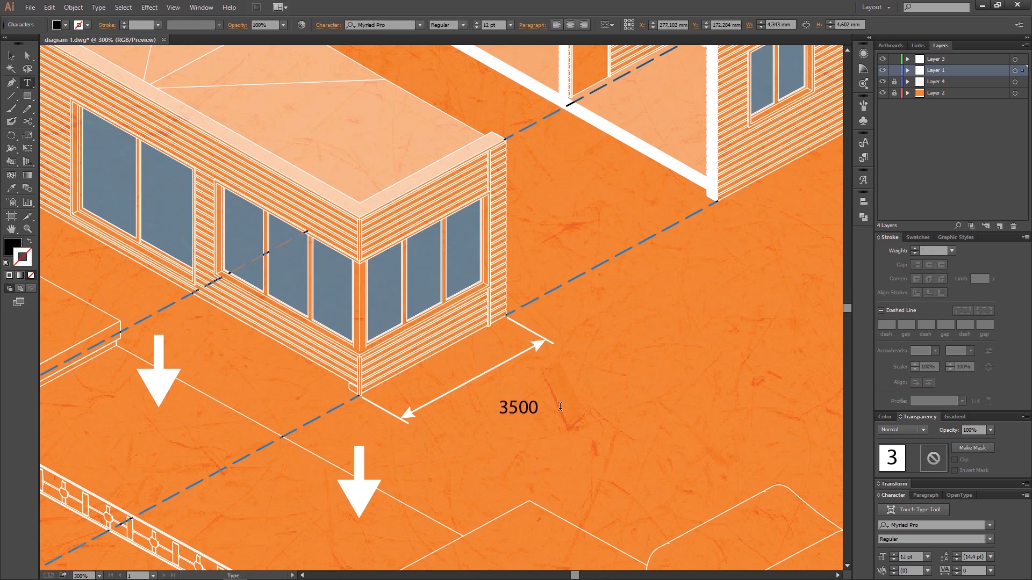
pyautogui.press('Escape')
# Move the 3500 label closer to the dimension line, enlarge it to about 18 pt and fill it white.
pyautogui.moveTo(532, 407); pyautogui.dragTo(544, 379)
pyautogui.scroll(-2, 527, 387)
pyautogui.scroll(1, 387, 373)
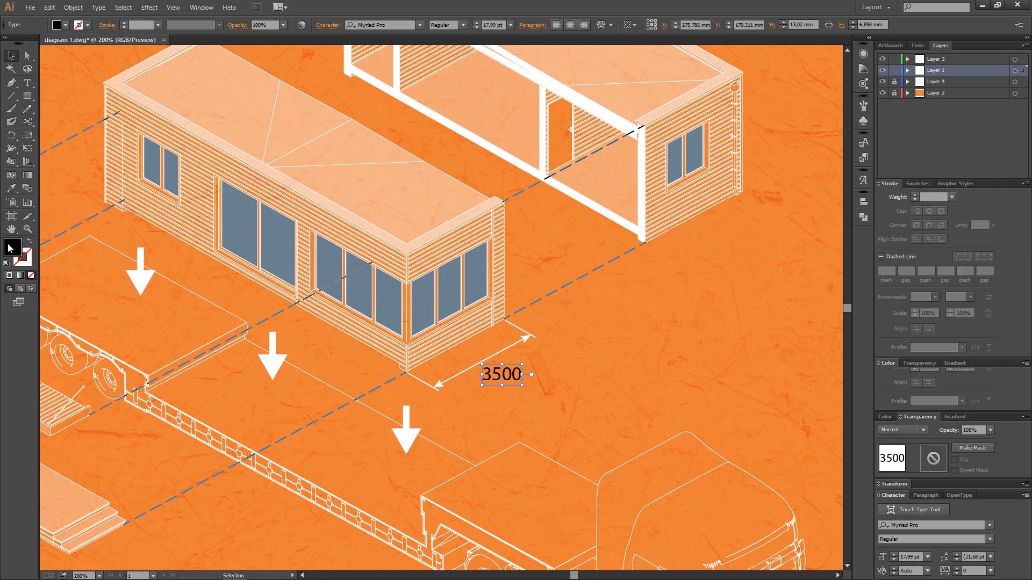
pyautogui.doubleClick(12, 247)
pyautogui.press('Return')
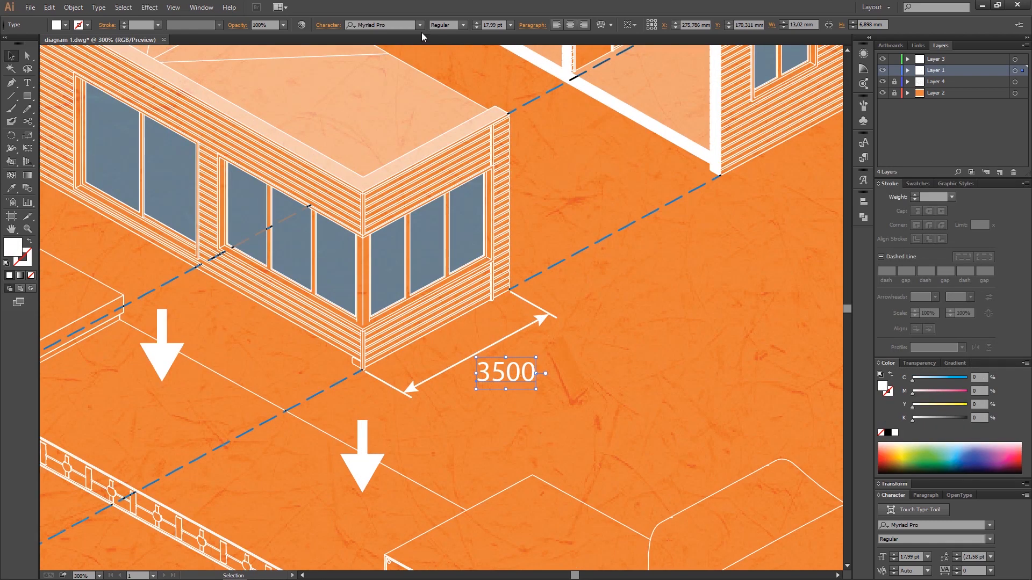
# Set the 3500 label's font to Brandon Text Bold and move it between the module's wall and the dimension line.
pyautogui.click(417, 27)
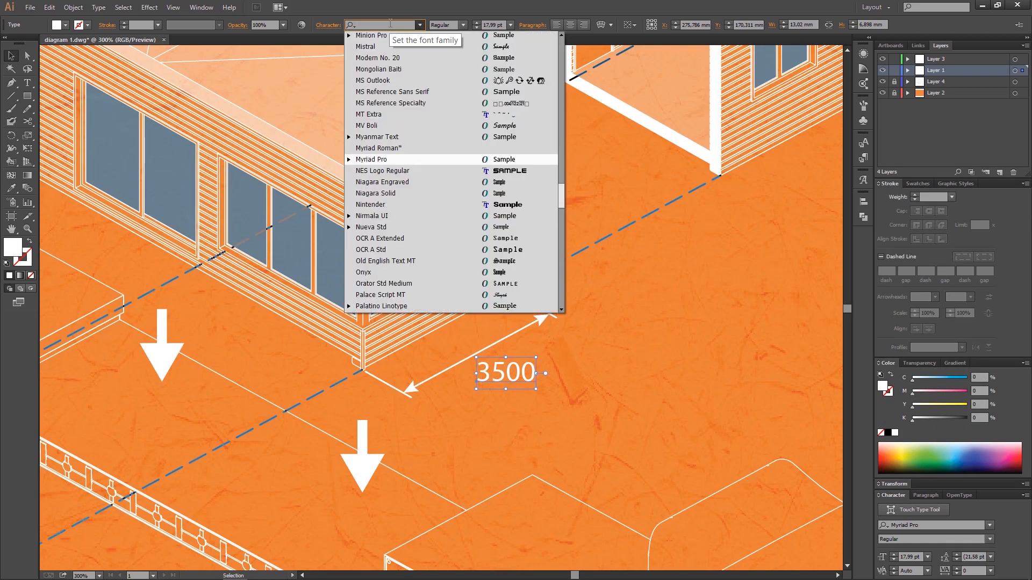
pyautogui.write('br')
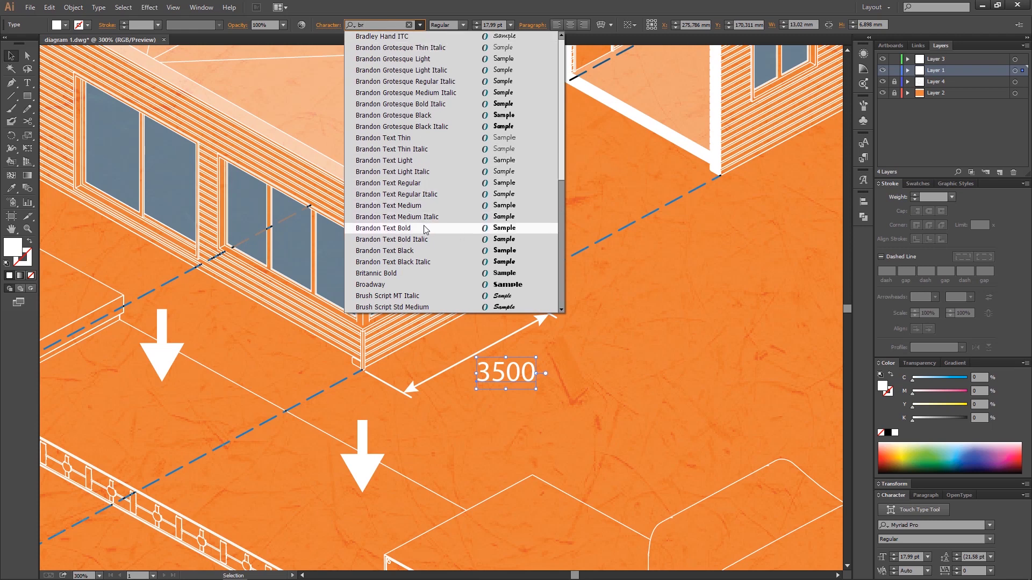
pyautogui.click(382, 228)
pyautogui.moveTo(516, 377); pyautogui.dragTo(470, 340)
pyautogui.scroll(1, 473, 338)
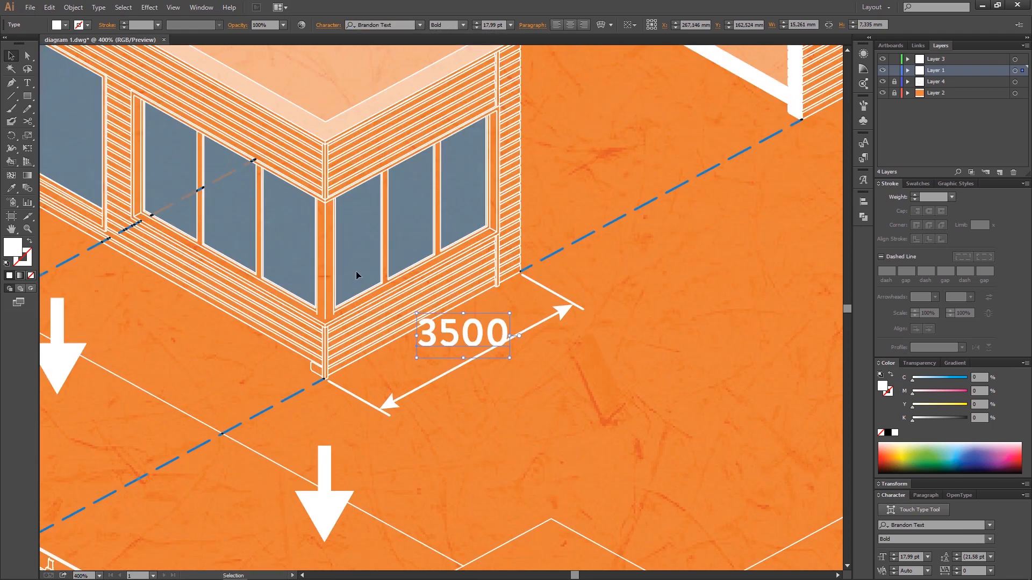
# Give the 3500 label a 3D Extrude & Bevel effect with an extrude depth of 0 pt and preview on.
pyautogui.click(150, 7)
pyautogui.moveTo(258, 85)
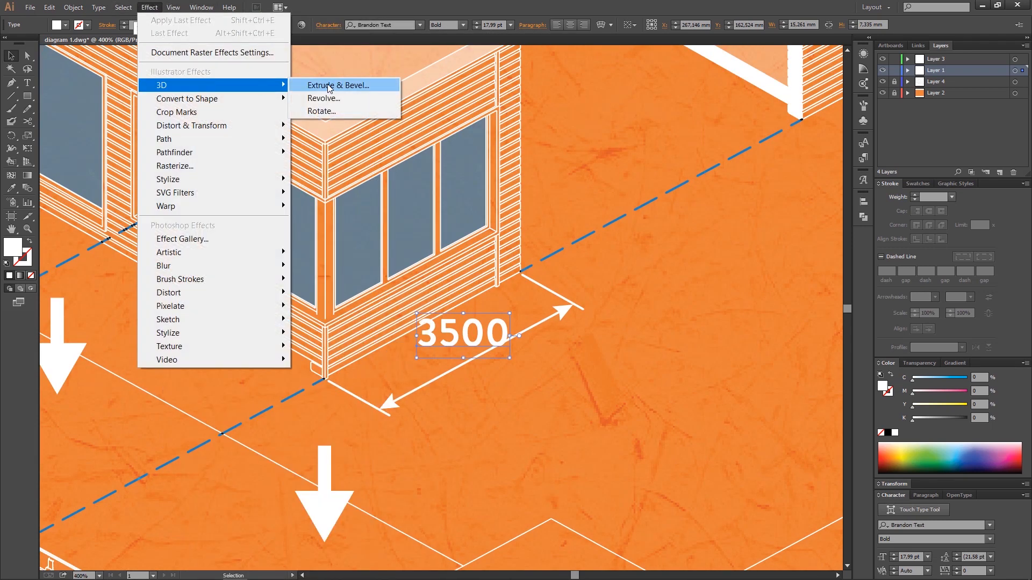
pyautogui.click(329, 85)
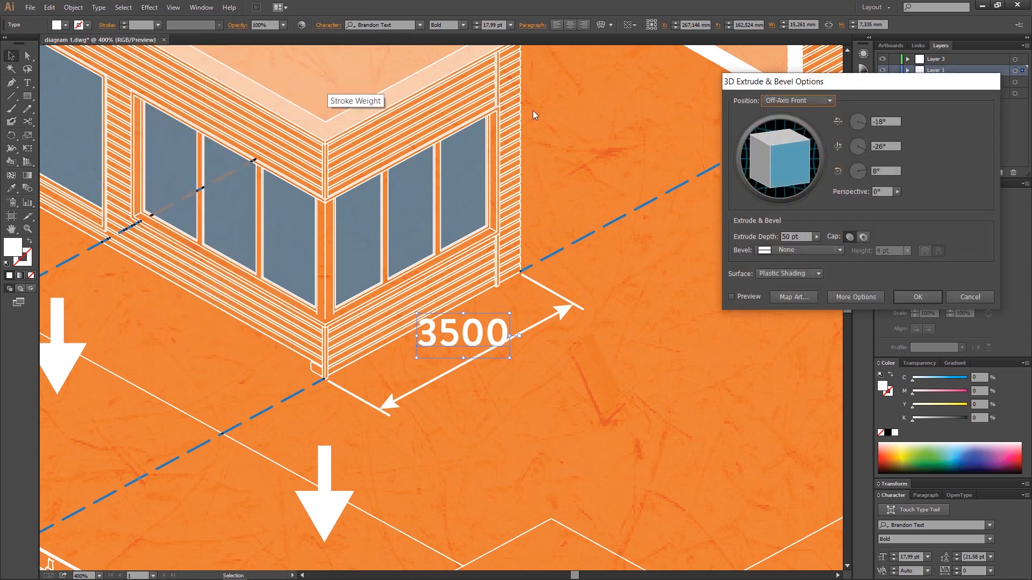
pyautogui.click(732, 297)
pyautogui.click(816, 236)
pyautogui.click(759, 246)
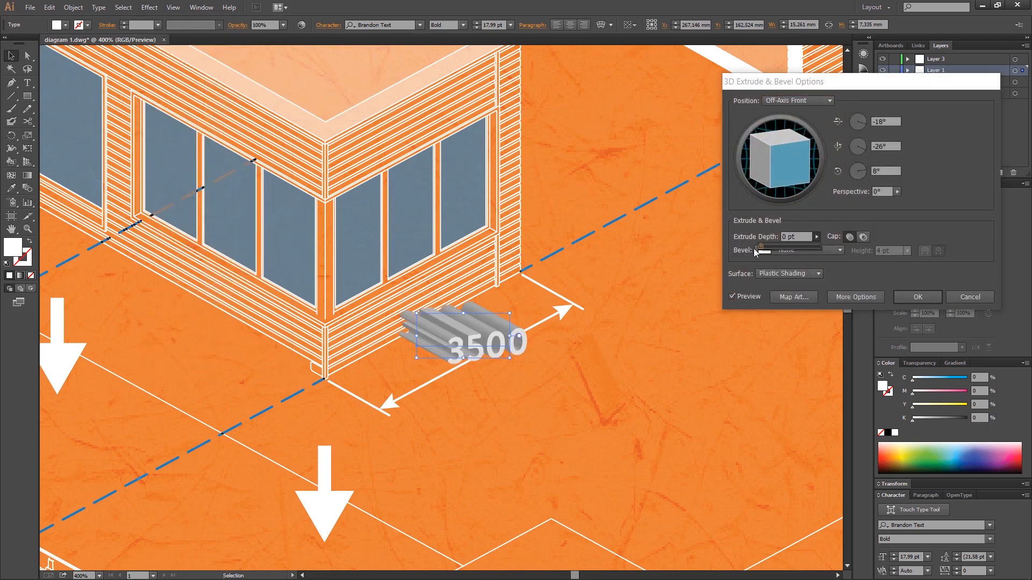
# Start the effect from Isometric Right, adjust its rotation to about -42°, -30°, 27°, and enlarge the label to about 21 pt.
pyautogui.click(798, 104)
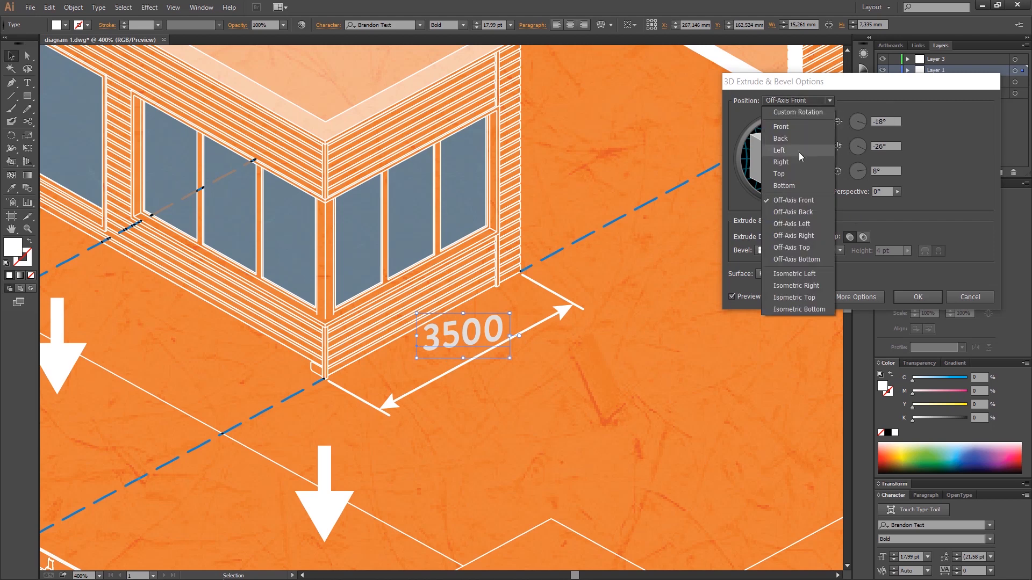
pyautogui.click(805, 274)
pyautogui.click(797, 100)
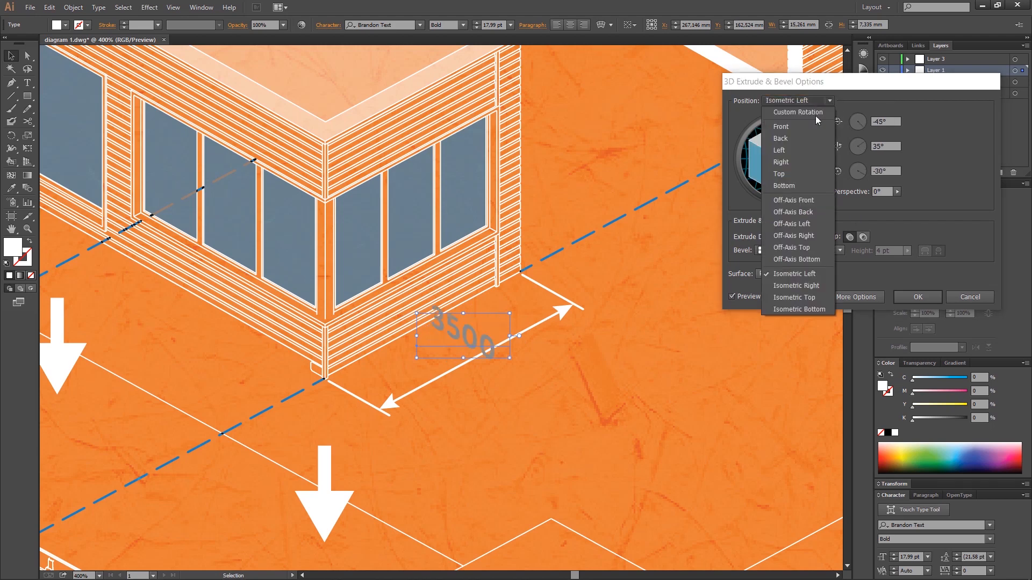
pyautogui.click(801, 284)
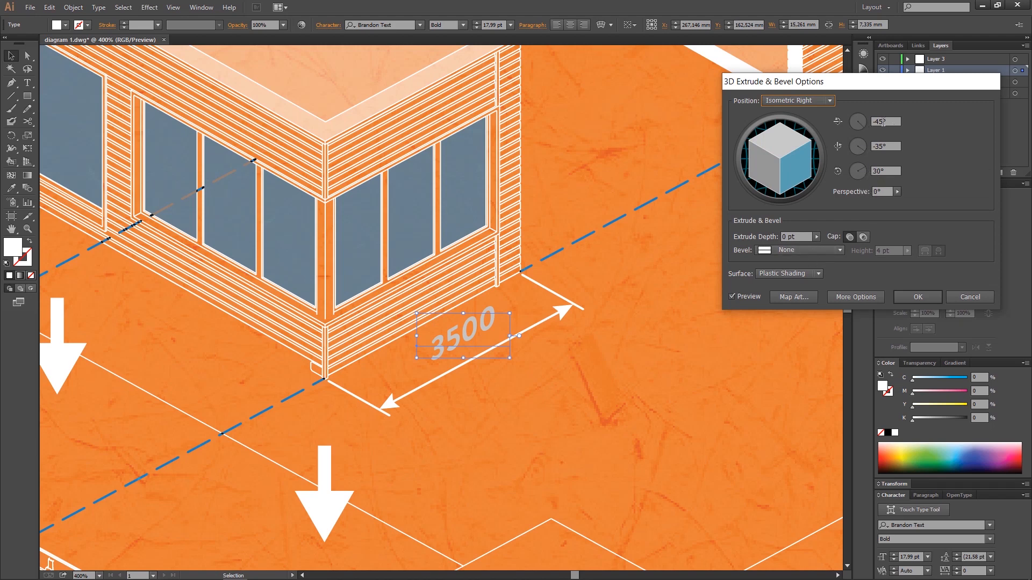
pyautogui.moveTo(786, 167); pyautogui.dragTo(784, 167)
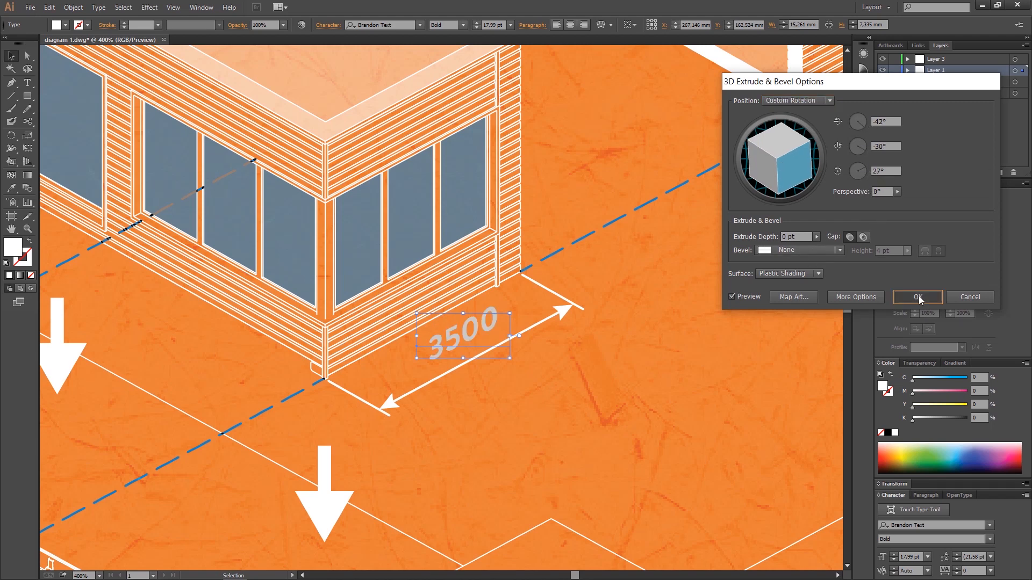
pyautogui.click(918, 298)
pyautogui.moveTo(491, 325)
pyautogui.mouseDown()
pyautogui.moveTo(501, 335)
pyautogui.moveTo(538, 316)
pyautogui.moveTo(482, 338)
pyautogui.mouseUp()
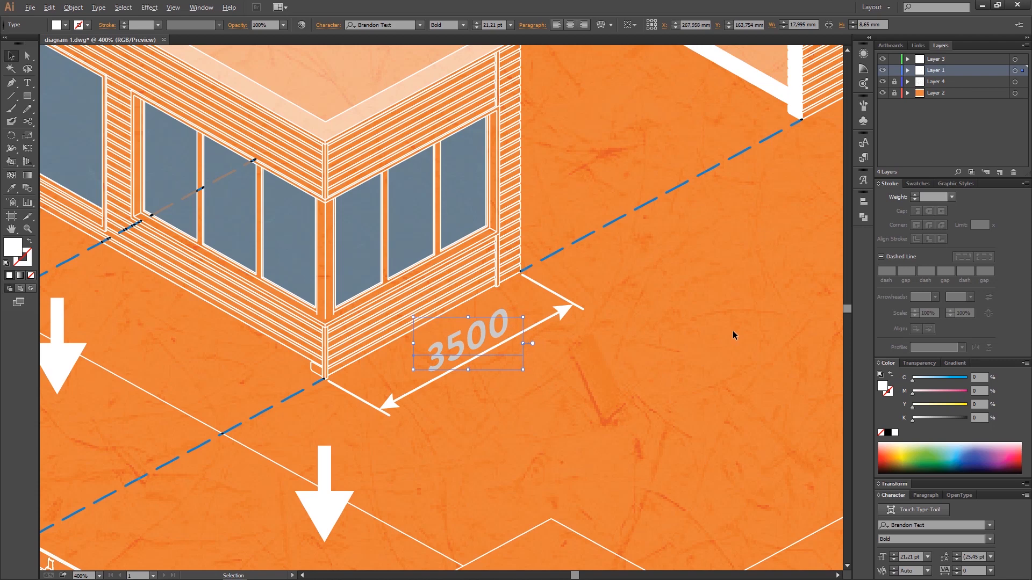
# Set the surface of the 3500 label's 3D Extrude & Bevel effect to No Shading.
pyautogui.scroll(-3, 733, 330)
pyautogui.scroll(2, 659, 327)
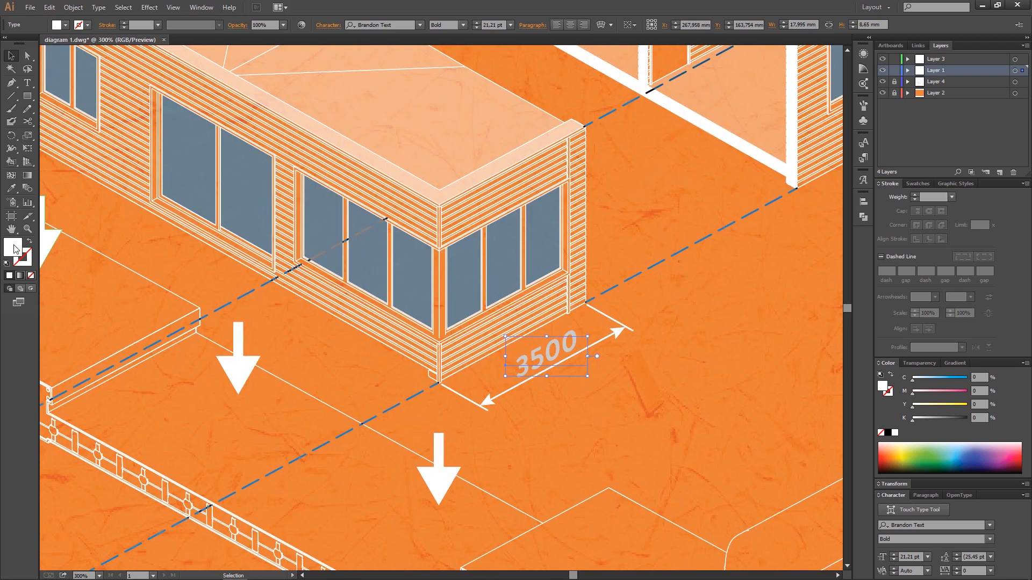
pyautogui.click(864, 54)
pyautogui.click(777, 88)
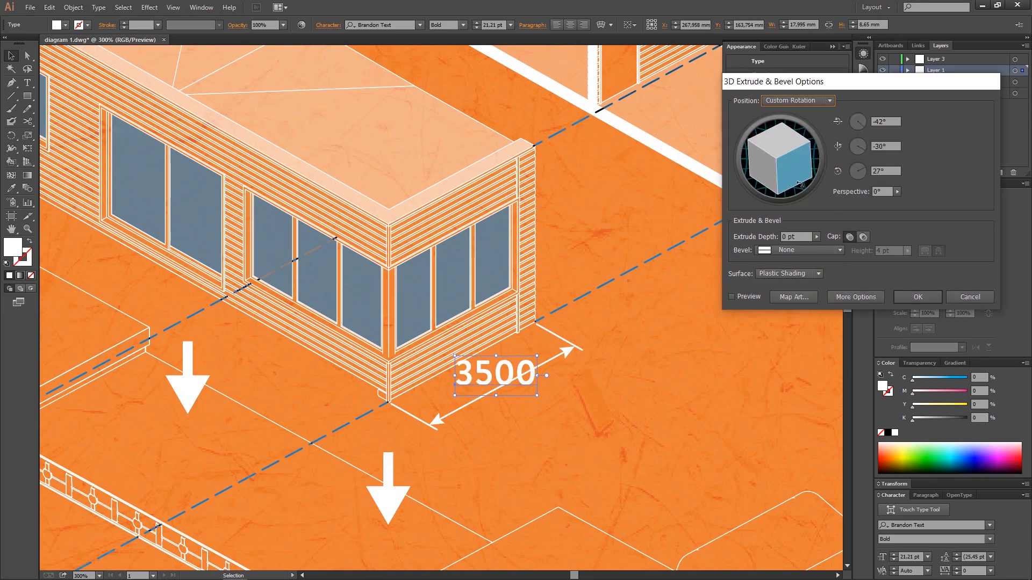
pyautogui.click(800, 273)
pyautogui.click(787, 290)
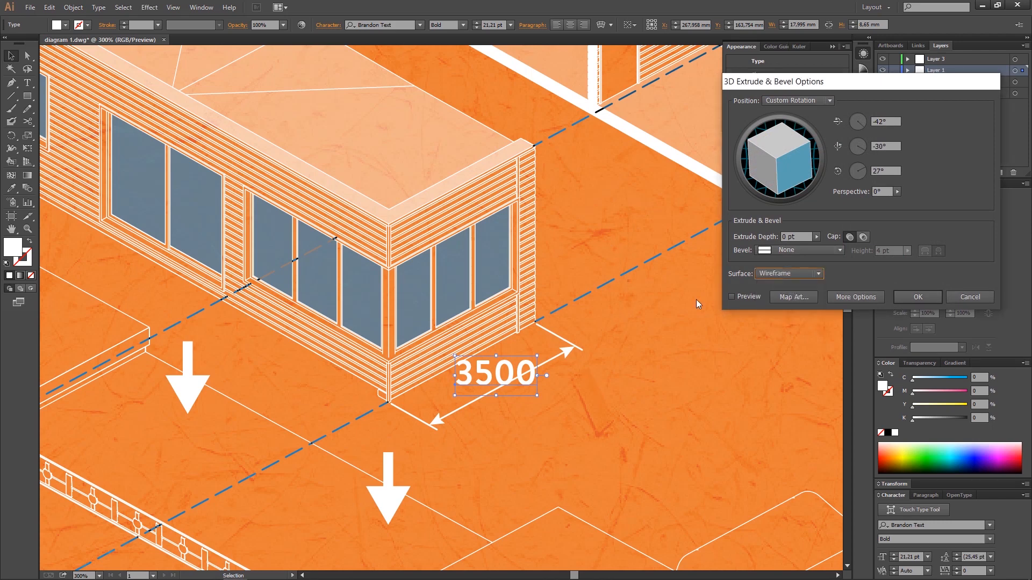
pyautogui.click(732, 296)
pyautogui.click(806, 274)
pyautogui.click(795, 297)
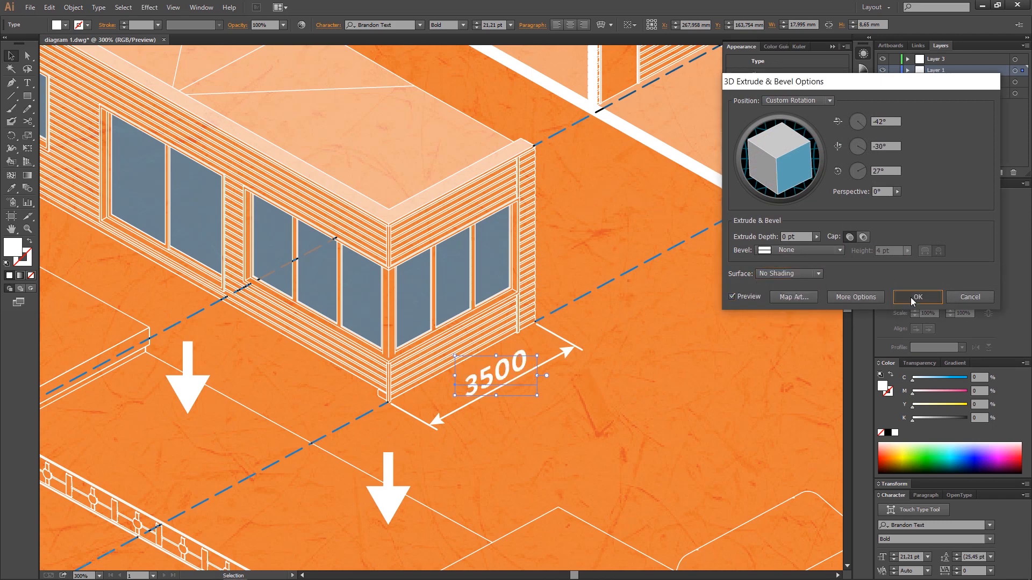
pyautogui.click(917, 297)
pyautogui.click(618, 407)
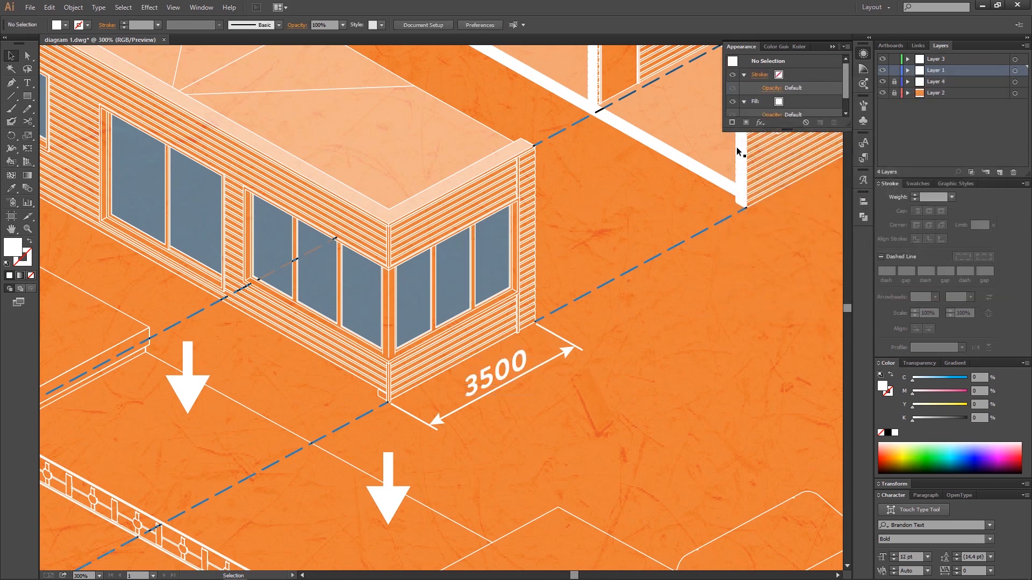
# Fine-tune the position of the 3500 label between the front module's wall and its dimension line.
pyautogui.click(495, 374)
pyautogui.scroll(-2, 588, 405)
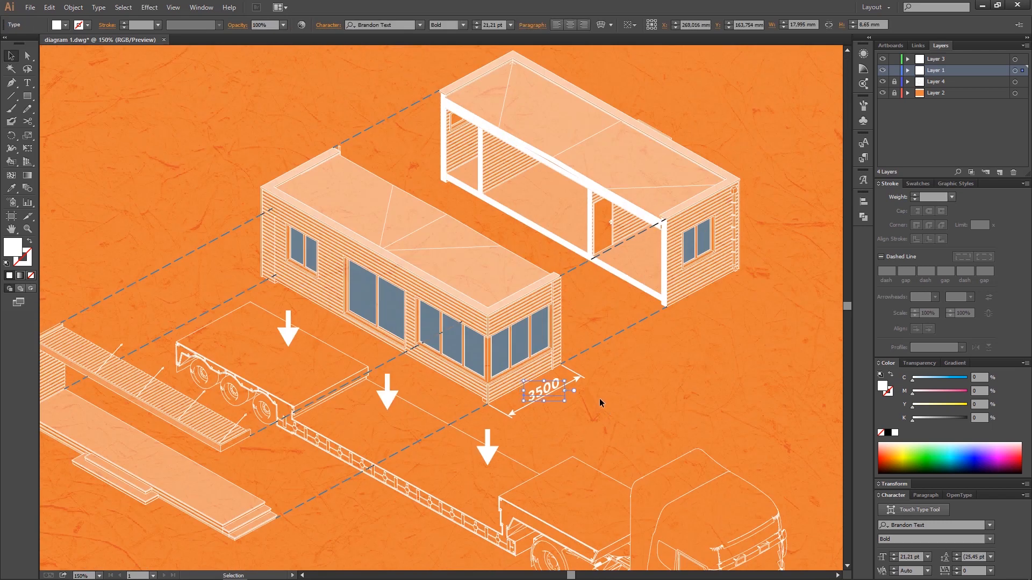
pyautogui.click(561, 413)
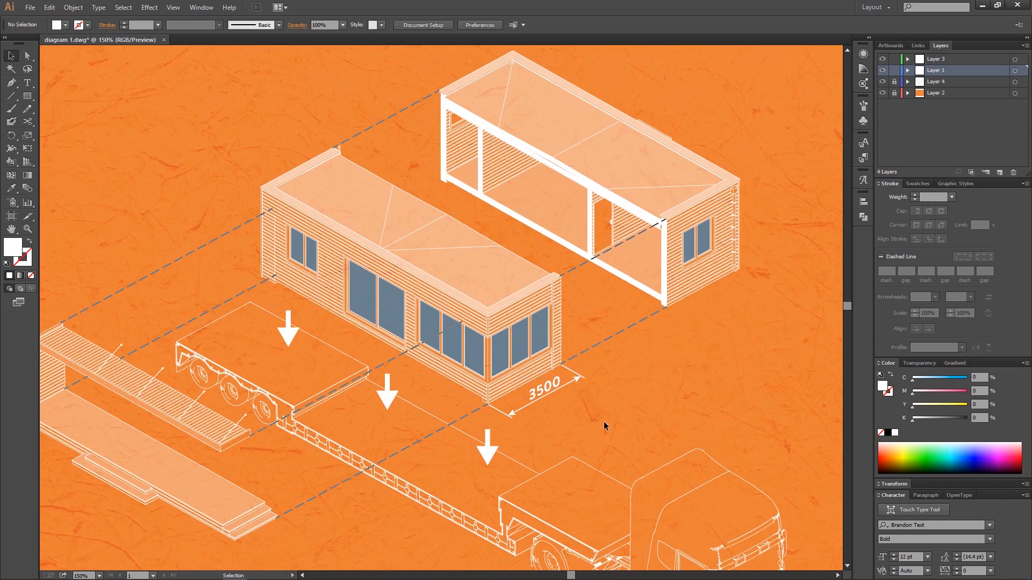
pyautogui.scroll(3, 580, 379)
pyautogui.scroll(-3, 595, 331)
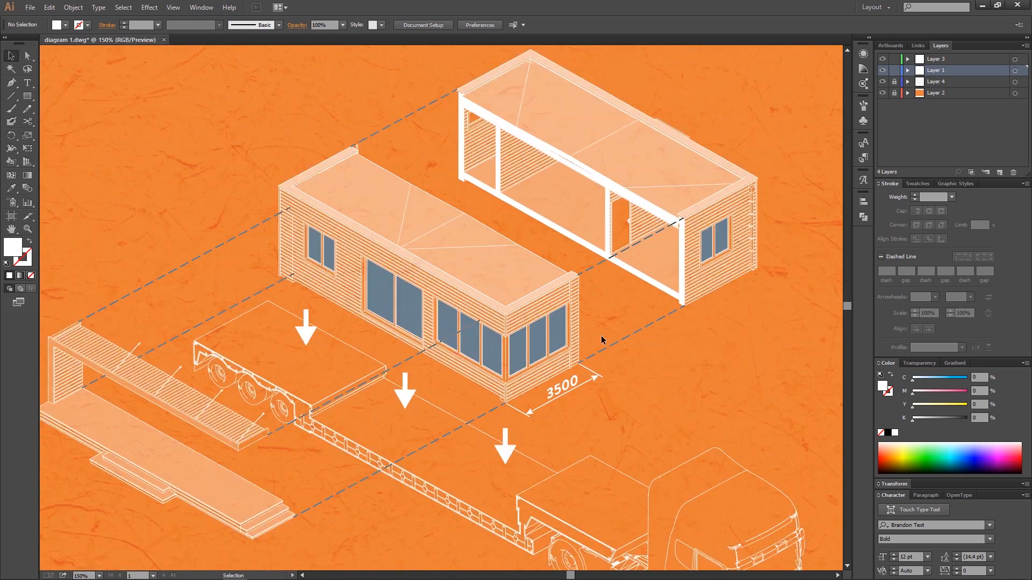
pyautogui.scroll(3, 556, 386)
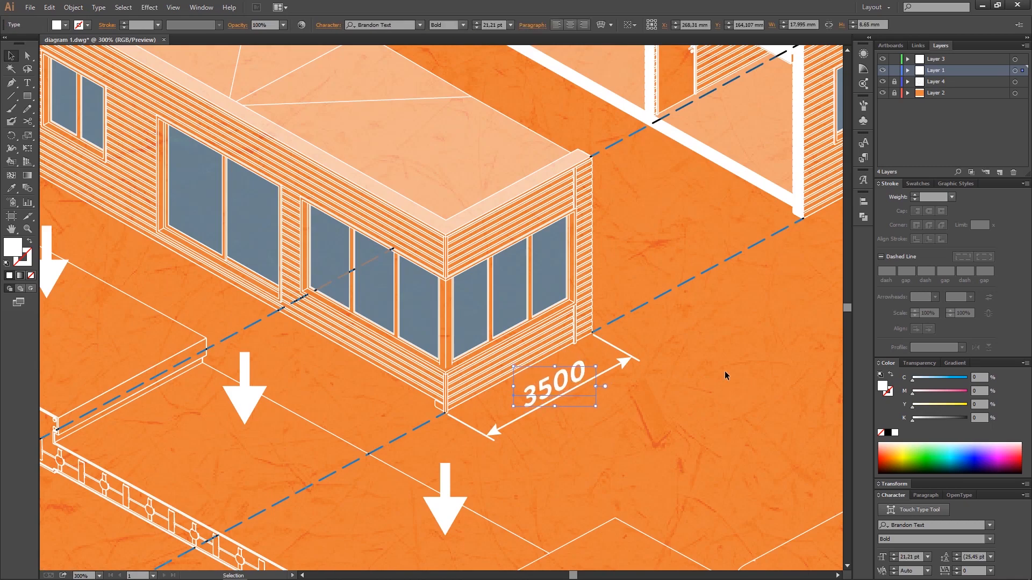
pyautogui.scroll(-3, 639, 365)
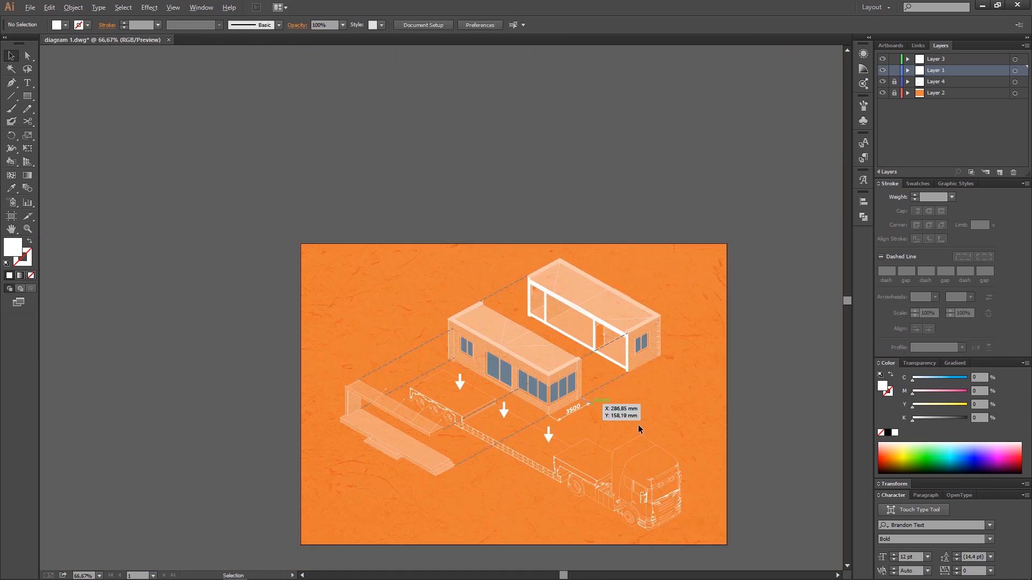
# Place two parallel extension lines beside the rear module's outer corner, one at roof level and one at base level.
pyautogui.scroll(-3, 595, 395)
pyautogui.scroll(3, 522, 467)
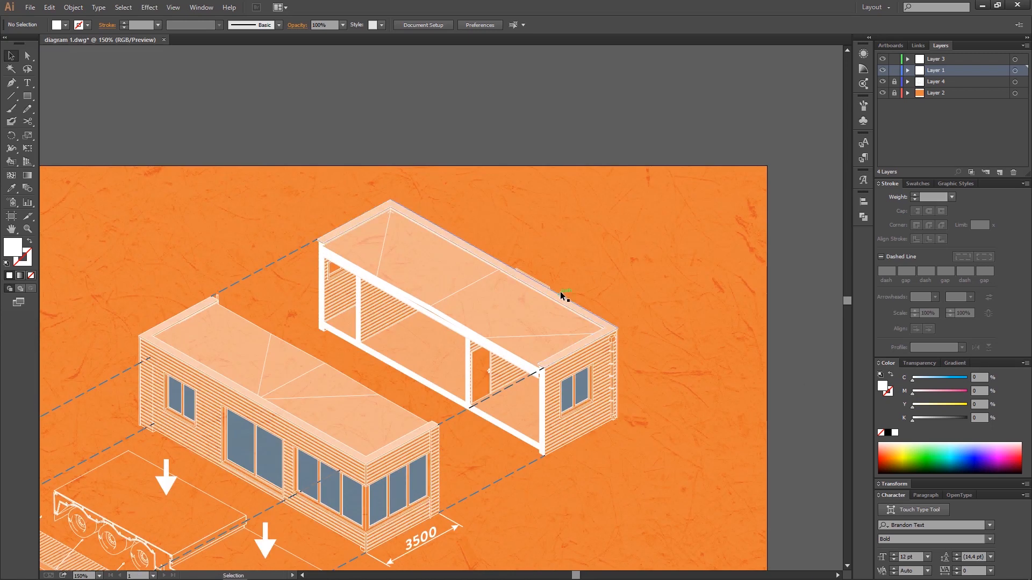
pyautogui.scroll(3, 564, 296)
pyautogui.moveTo(606, 362); pyautogui.dragTo(532, 259)
pyautogui.scroll(1, 532, 259)
pyautogui.moveTo(486, 214); pyautogui.dragTo(770, 132)
pyautogui.moveTo(572, 165); pyautogui.dragTo(475, 245)
pyautogui.moveTo(700, 124); pyautogui.dragTo(500, 233)
pyautogui.moveTo(437, 267); pyautogui.dragTo(445, 262)
pyautogui.moveTo(445, 261); pyautogui.dragTo(458, 133)
pyautogui.moveTo(460, 131); pyautogui.dragTo(476, 487)
pyautogui.click(430, 361)
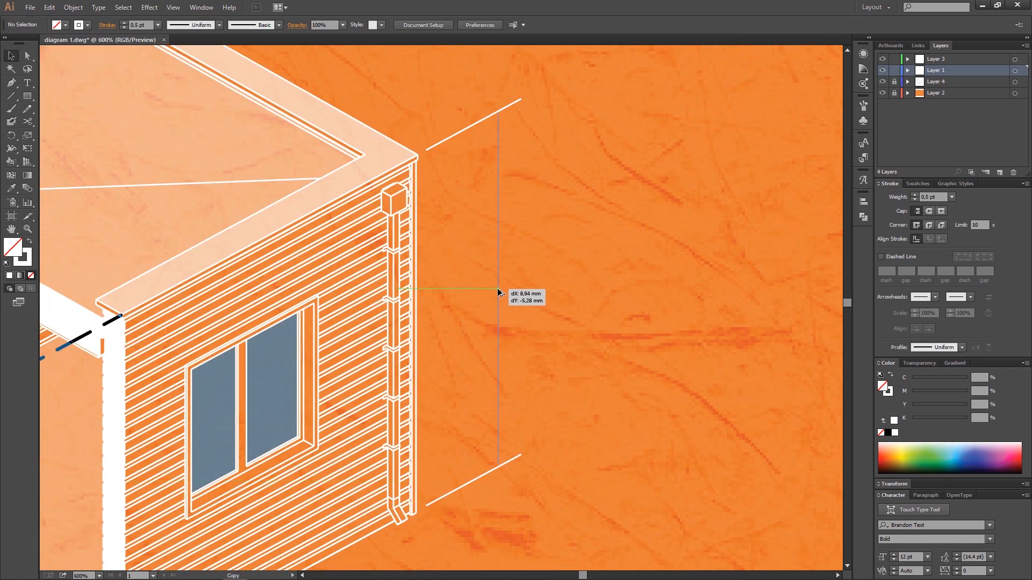
# Place a vertical dimension line about 39 mm long and fit its ends to the two new extension lines.
pyautogui.moveTo(498, 289); pyautogui.dragTo(498, 288)
pyautogui.scroll(3, 498, 481)
pyautogui.moveTo(497, 437); pyautogui.dragTo(498, 443)
pyautogui.scroll(-3, 498, 473)
pyautogui.scroll(3, 508, 91)
pyautogui.moveTo(479, 142); pyautogui.dragTo(479, 138)
pyautogui.scroll(-5, 510, 301)
pyautogui.moveTo(501, 366); pyautogui.dragTo(547, 186)
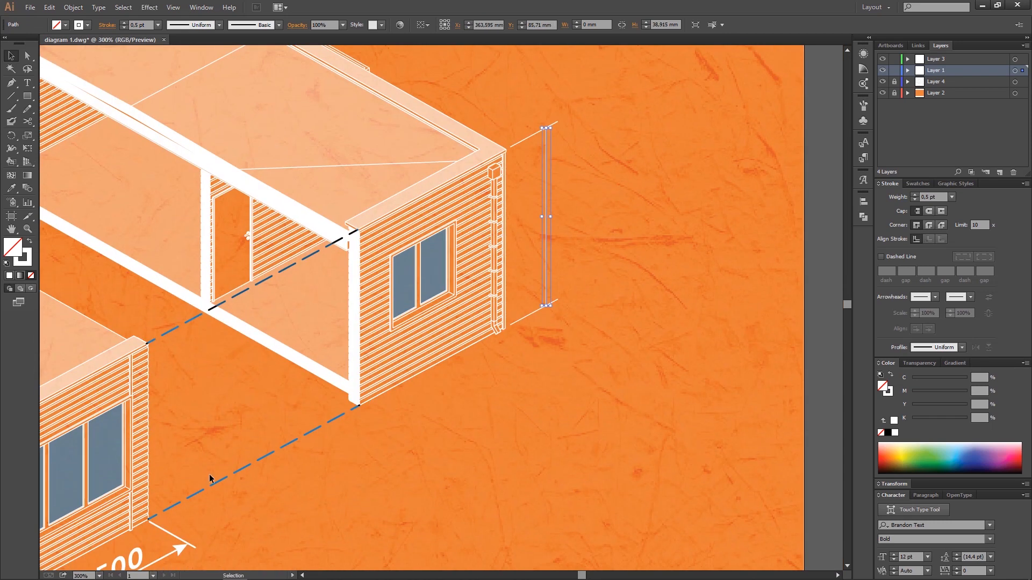
# Match the vertical dimension line to the existing 1 pt dimension style and add arrowheads at both ends.
pyautogui.press('i')
pyautogui.click(171, 534)
pyautogui.click(934, 297)
pyautogui.click(897, 365)
pyautogui.click(969, 297)
pyautogui.click(932, 365)
pyautogui.click(970, 297)
pyautogui.click(936, 348)
pyautogui.click(969, 298)
pyautogui.click(529, 136)
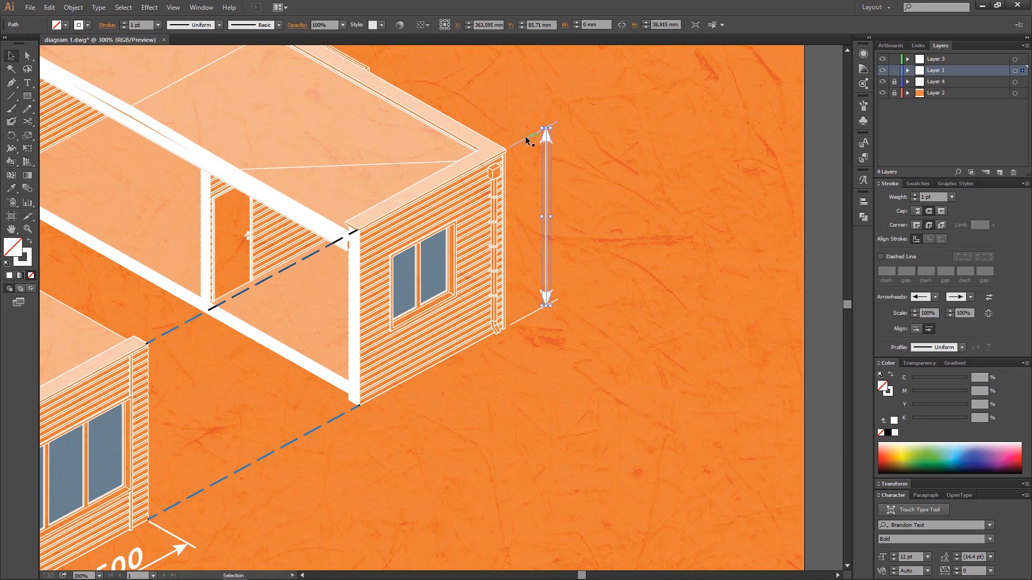
# Copy the 3500 label beside the rear module's vertical dimension line and turn it to read along that line.
pyautogui.scroll(-3, 523, 362)
pyautogui.scroll(1, 523, 362)
pyautogui.moveTo(279, 466); pyautogui.dragTo(598, 221)
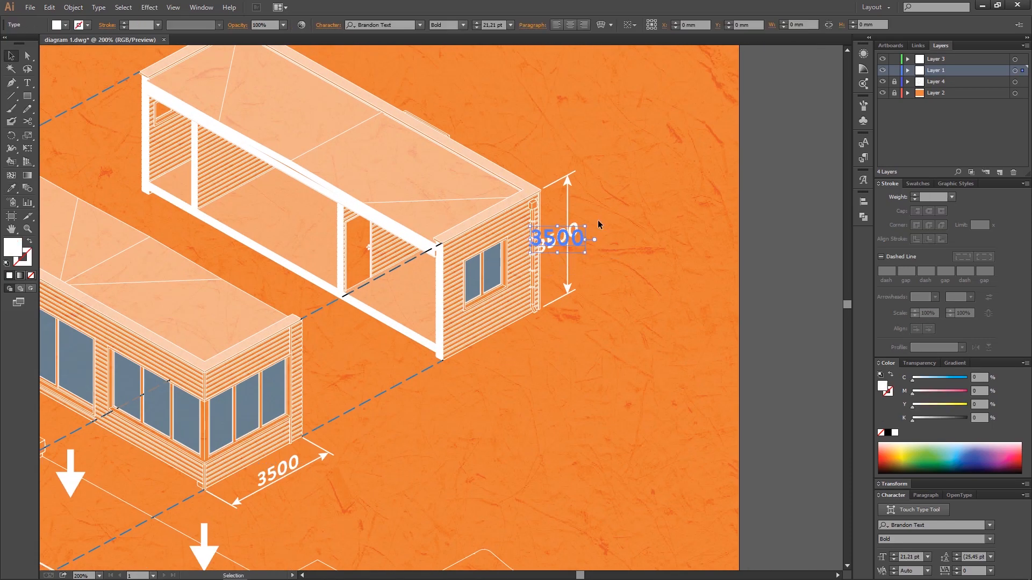
pyautogui.scroll(2, 579, 250)
pyautogui.moveTo(542, 269); pyautogui.dragTo(572, 291)
pyautogui.click(633, 282)
# Add an extension line at the rear module's far roof corner and a 1 pt arrowed dimension line along its long side.
pyautogui.hotkey('ctrl', '1')
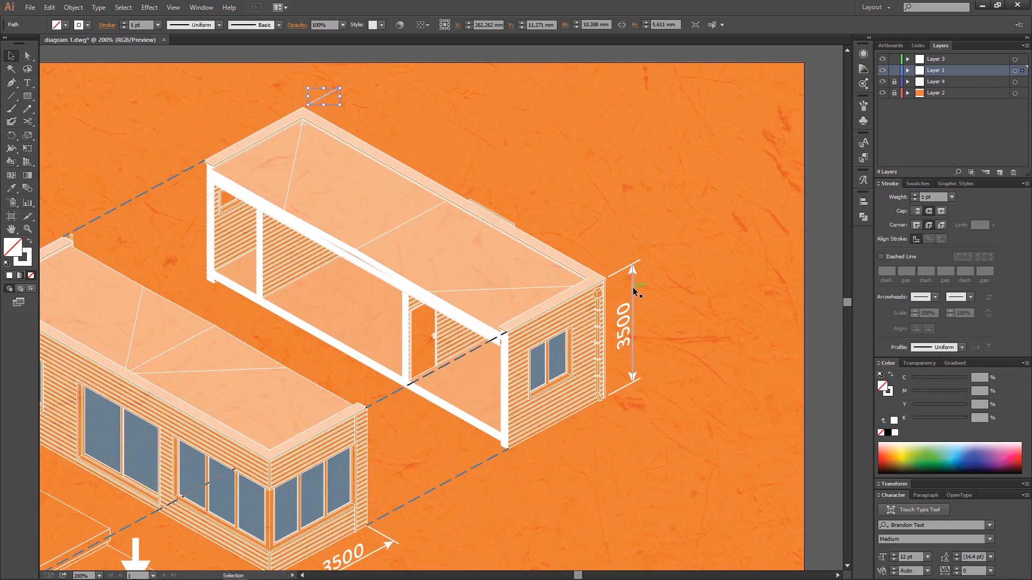
pyautogui.moveTo(322, 102); pyautogui.dragTo(519, 141)
pyautogui.moveTo(635, 297); pyautogui.dragTo(635, 297)
pyautogui.scroll(6, 311, 114)
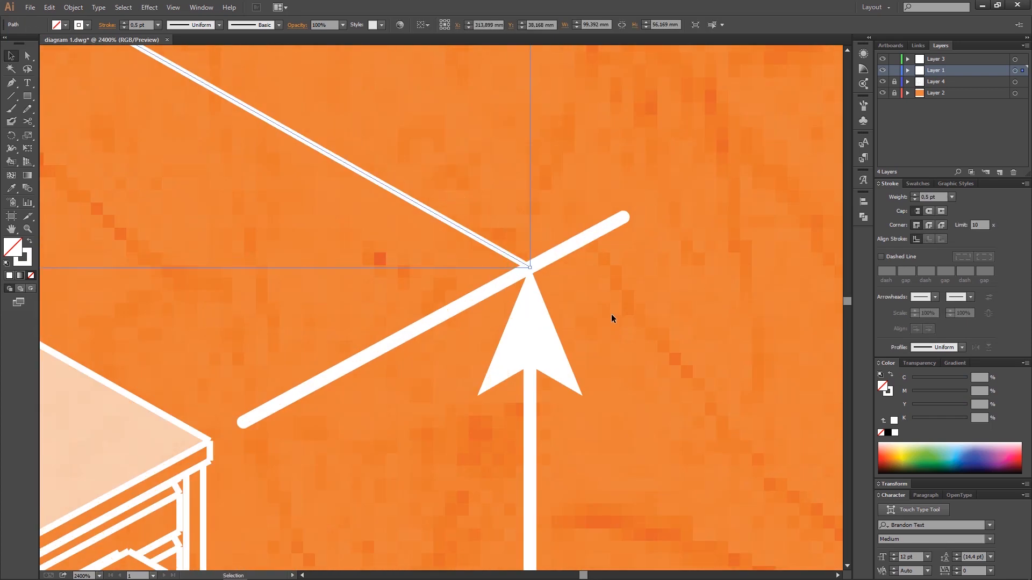
pyautogui.scroll(-5, 611, 319)
pyautogui.click(935, 297)
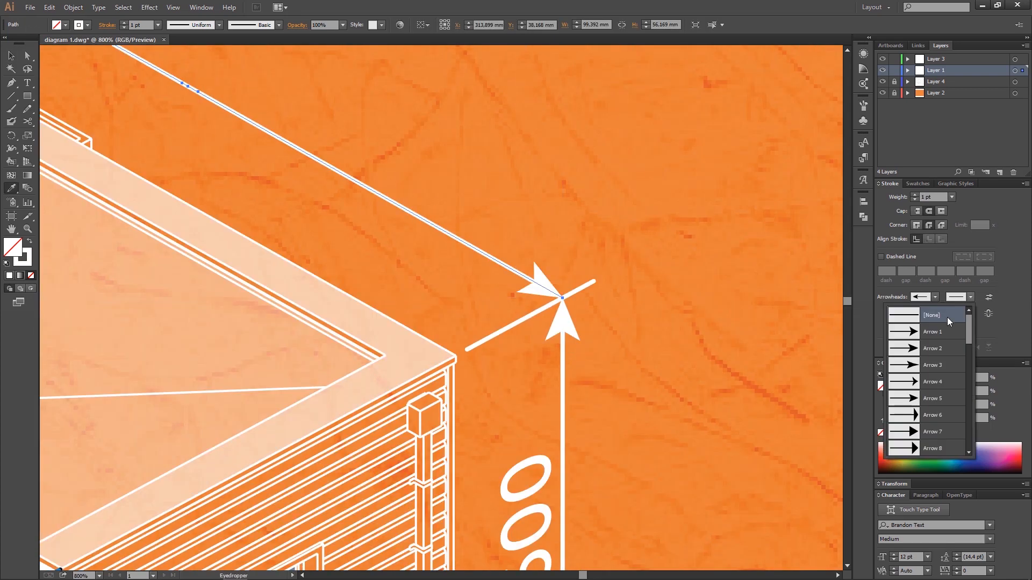
# Copy a 3500 label to the long dimension line, rotate its 3D effect to about -45°, 35°, -28°, and change its text to 11000.
pyautogui.scroll(-5, 390, 508)
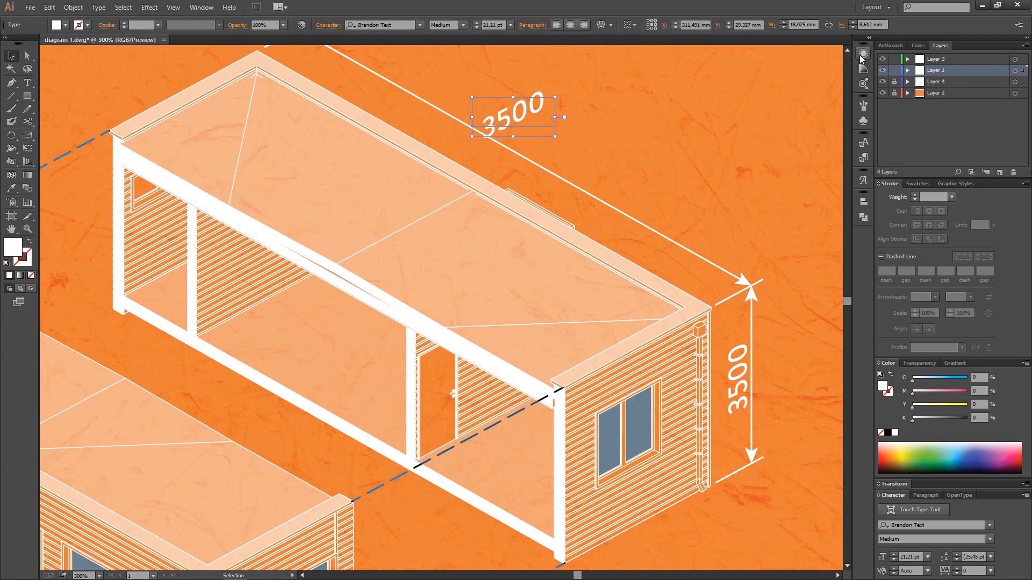
pyautogui.moveTo(775, 171); pyautogui.dragTo(780, 168)
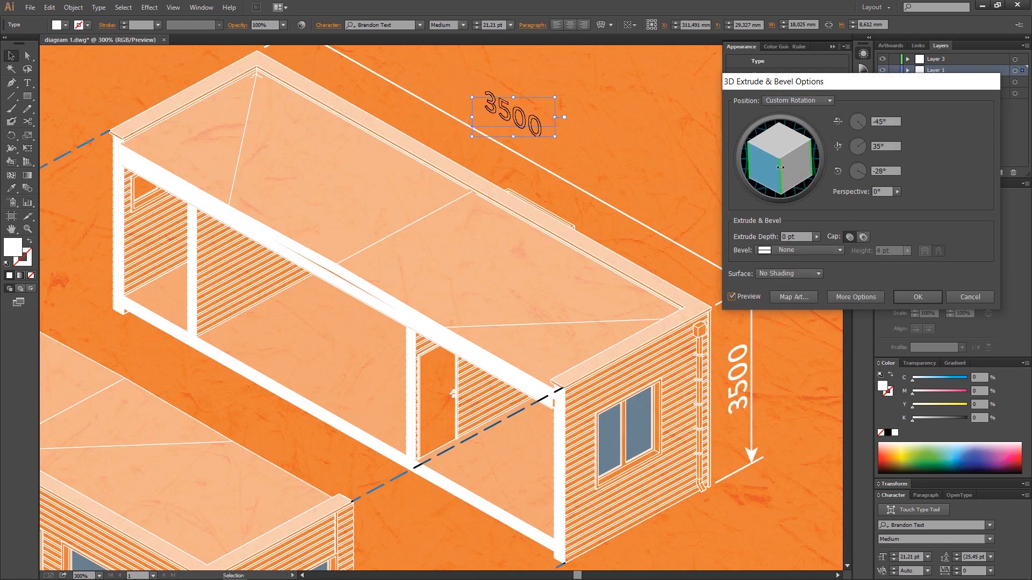
pyautogui.press('Return')
pyautogui.doubleClick(513, 115)
pyautogui.write('11000')
pyautogui.press('Escape')
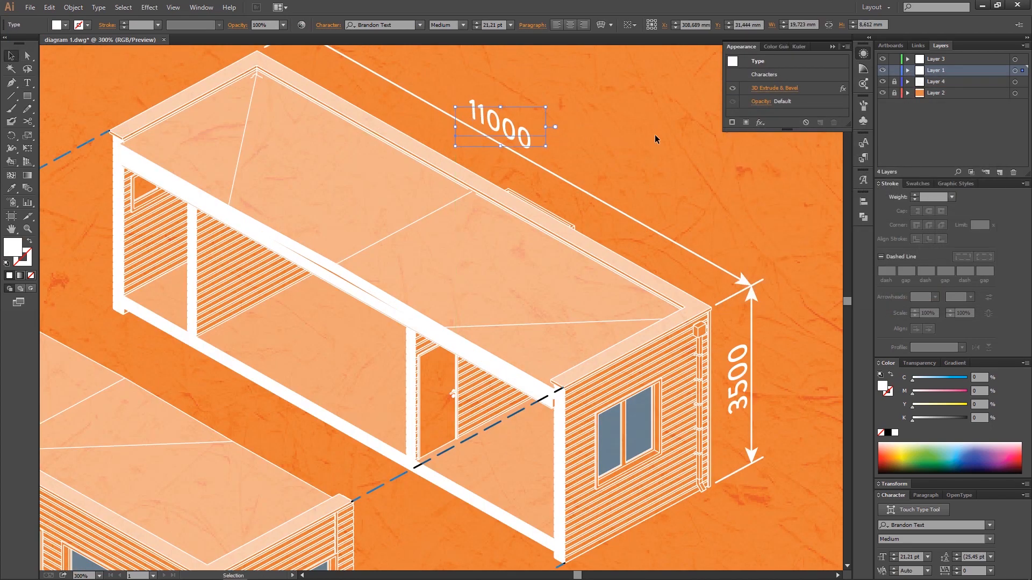
# Copy the front module's 3500 label to the artboard's empty upper-left area and delete the copy's 3D Extrude & Bevel effect.
pyautogui.scroll(1, 654, 134)
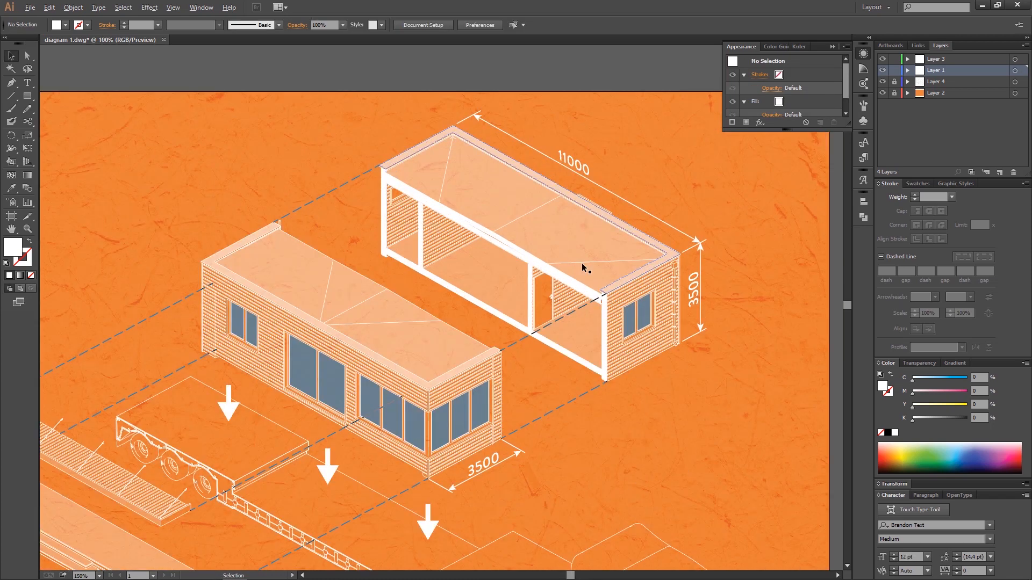
pyautogui.scroll(-3, 614, 251)
pyautogui.scroll(3, 679, 131)
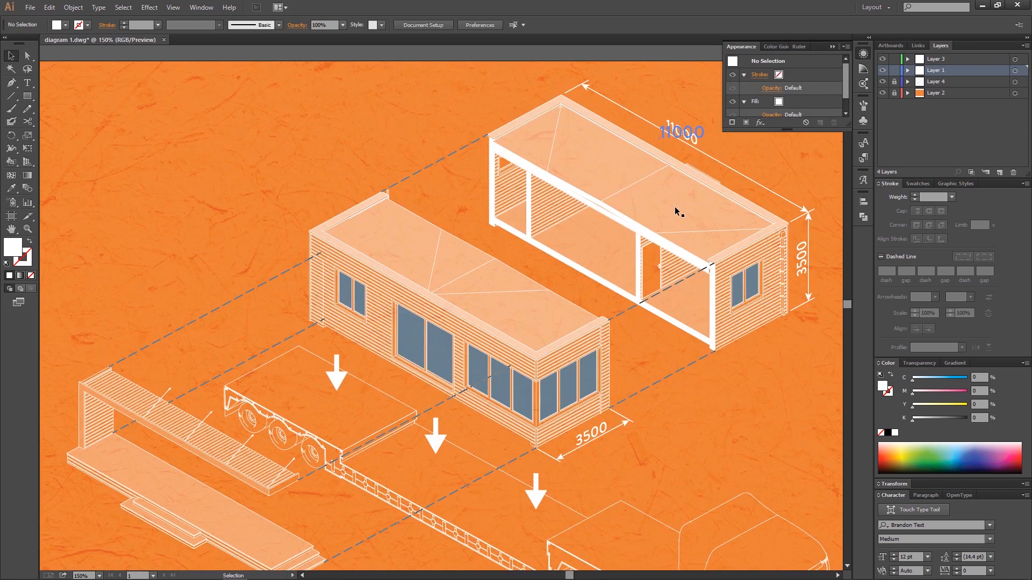
pyautogui.moveTo(591, 434); pyautogui.dragTo(135, 189)
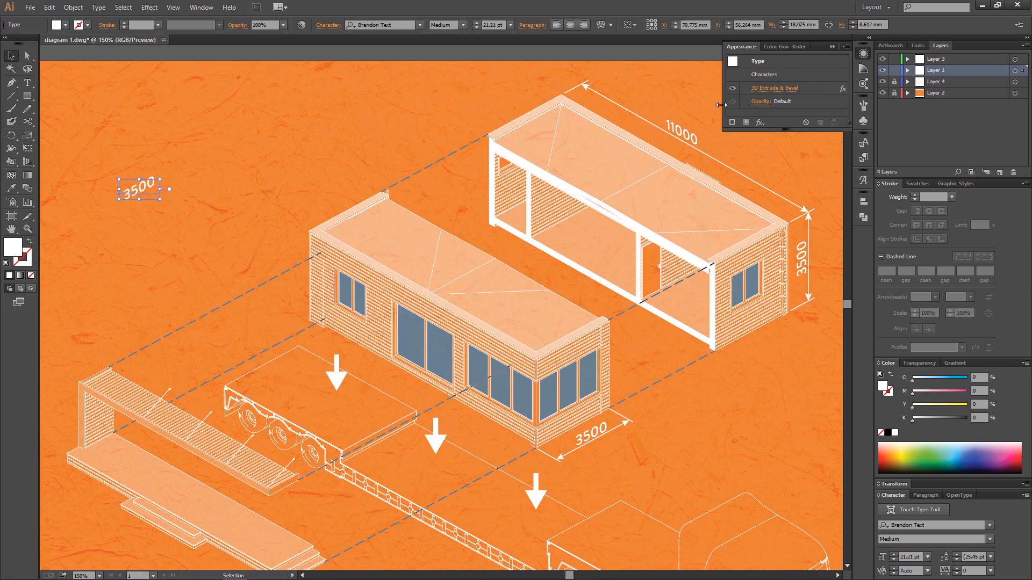
pyautogui.click(799, 88)
pyautogui.click(833, 123)
pyautogui.moveTo(147, 194); pyautogui.dragTo(114, 168)
pyautogui.moveTo(173, 194); pyautogui.dragTo(318, 256)
# Replace the copied label's text with the title MODULAR FOREST HOUSE and fine-tune its position.
pyautogui.doubleClick(247, 217)
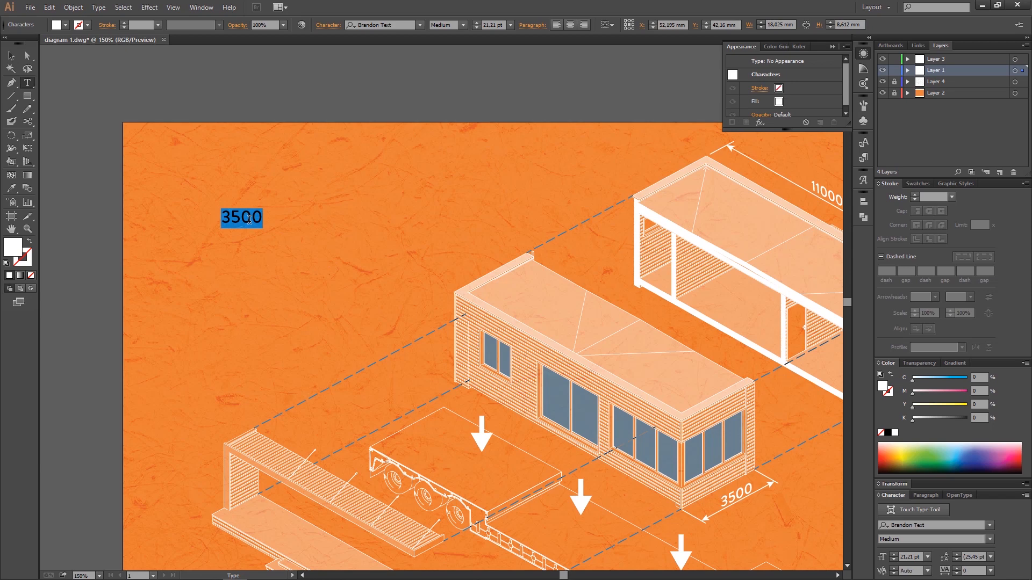
pyautogui.write('MODULAR')
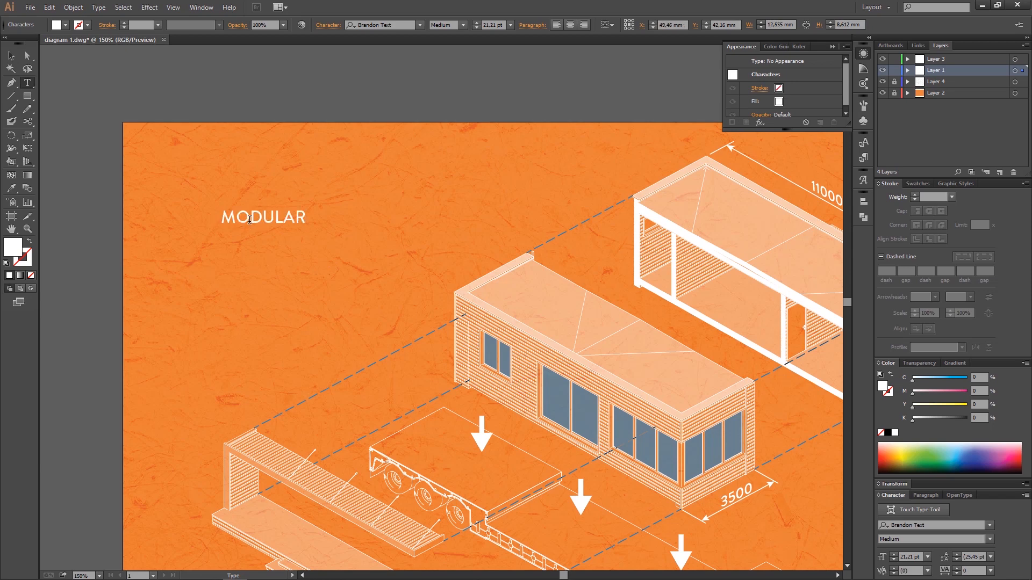
pyautogui.write(' FOREST HOUSE')
pyautogui.press('Escape')
pyautogui.moveTo(385, 221); pyautogui.dragTo(385, 219)
pyautogui.hotkey('ctrl', '-')
pyautogui.hotkey('ctrl', '-')
pyautogui.hotkey('ctrl', '+')
pyautogui.click(260, 179)
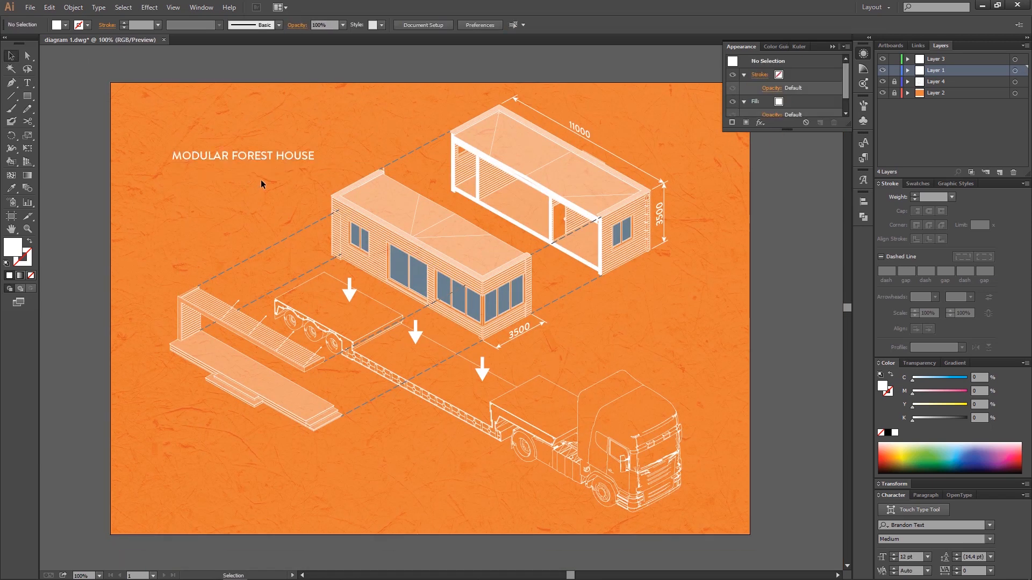
# Select all unlocked artwork and shift it slightly down and to the left to balance it on the artboard.
pyautogui.click(847, 40)
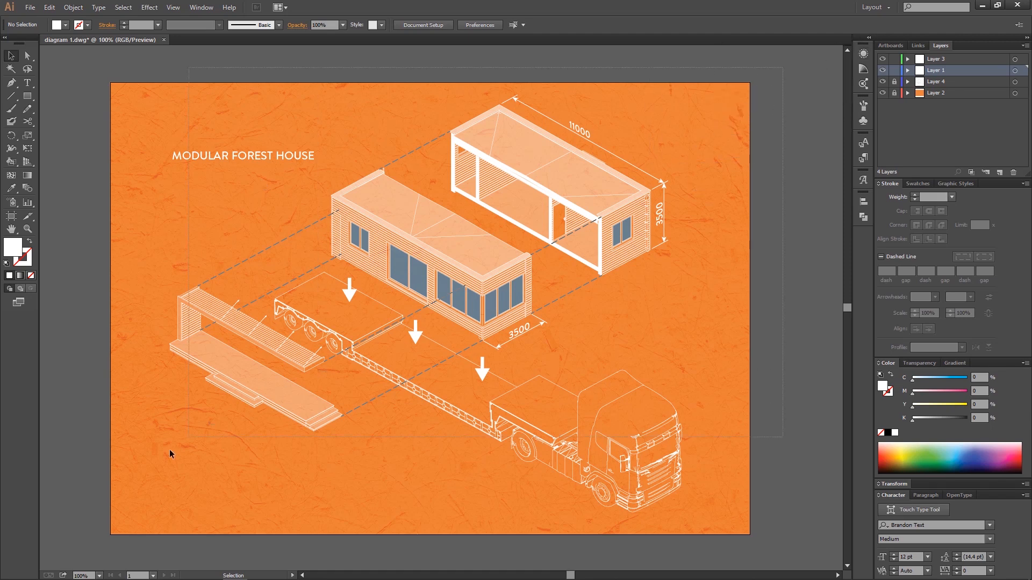
pyautogui.hotkey('ctrl', 'a')
pyautogui.moveTo(471, 243); pyautogui.dragTo(462, 252)
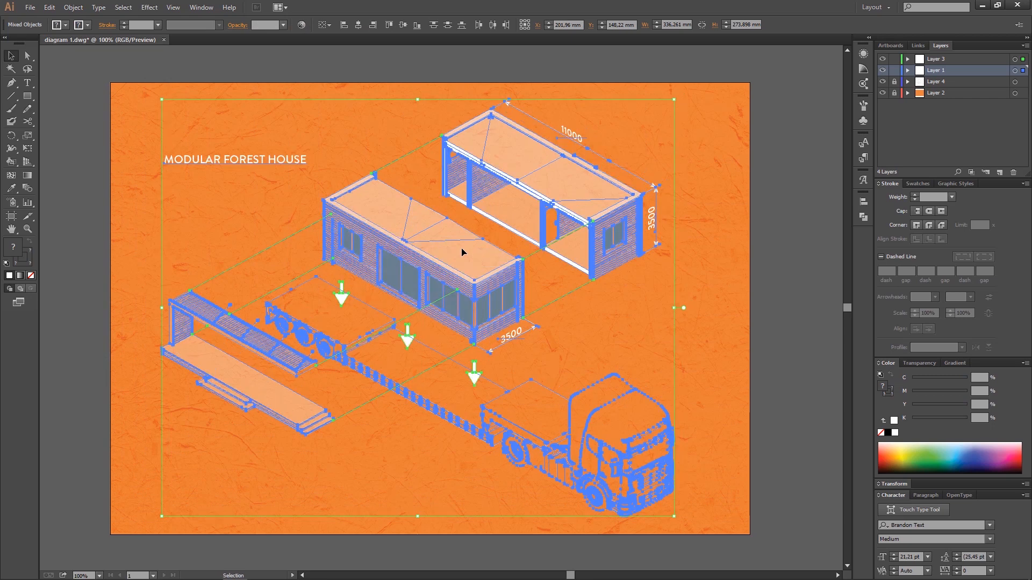
pyautogui.click(763, 266)
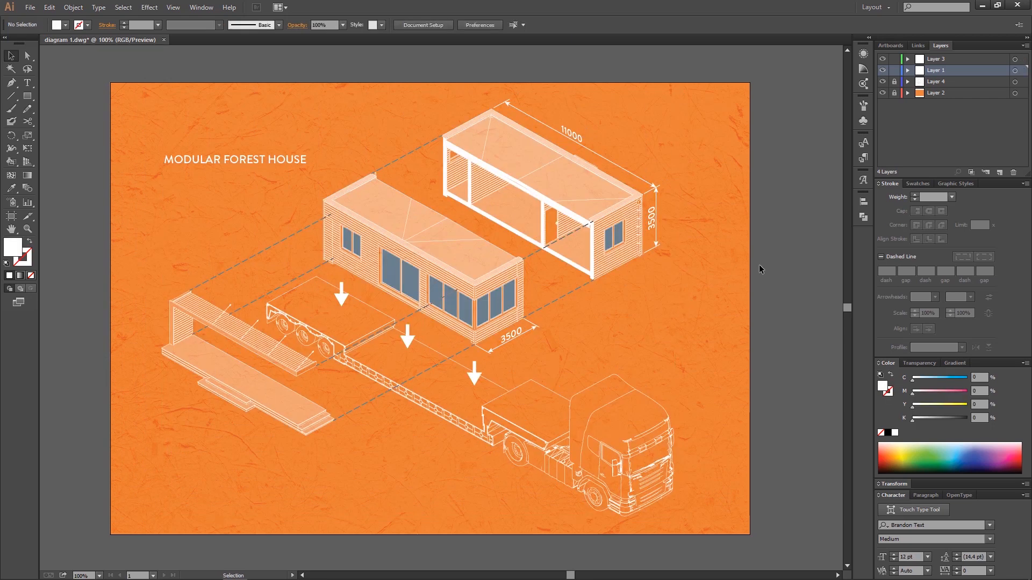